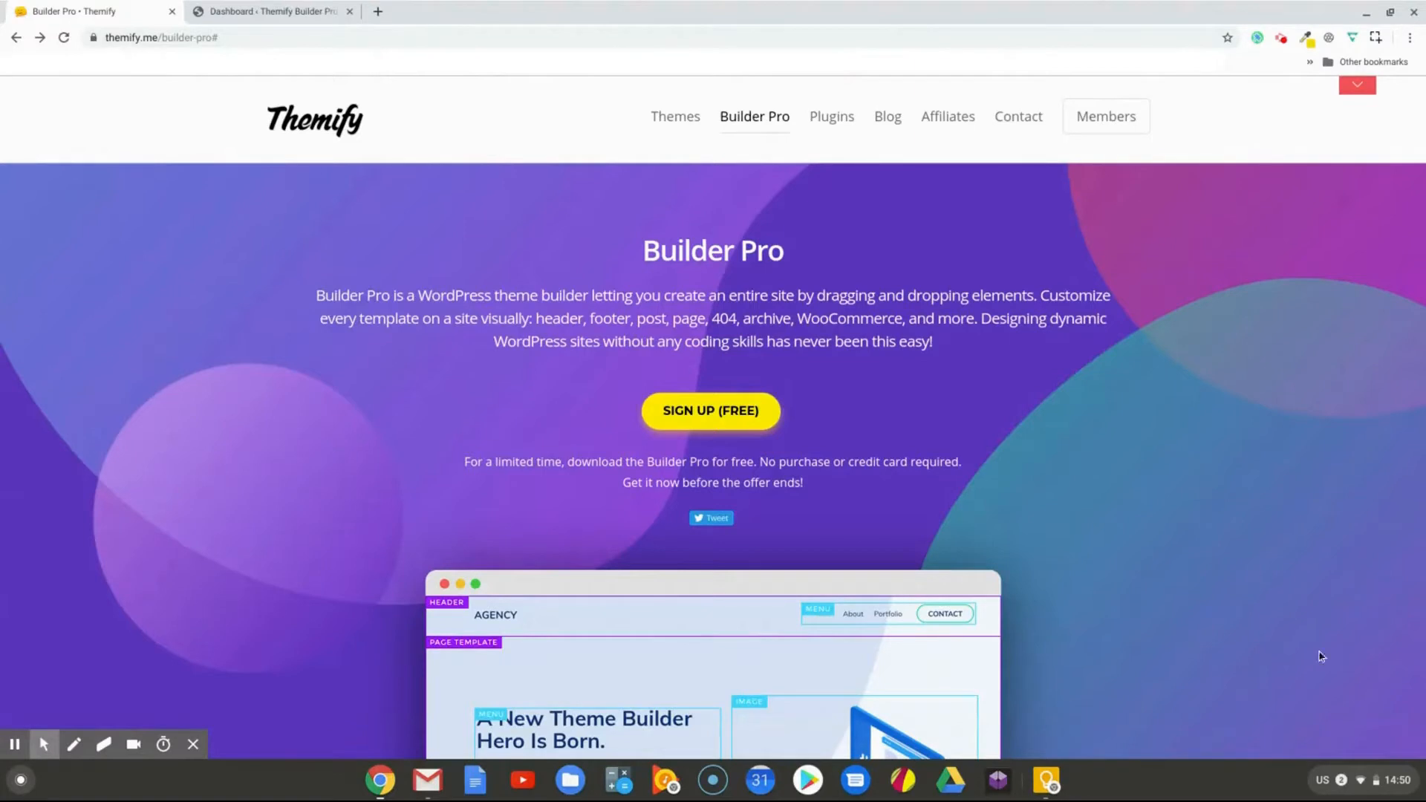
Look through the Builder Pro product page, covering its templates, WooCommerce, display conditions, dynamic content and predesigned themes sections
scroll(1122, 528, "down", 8)
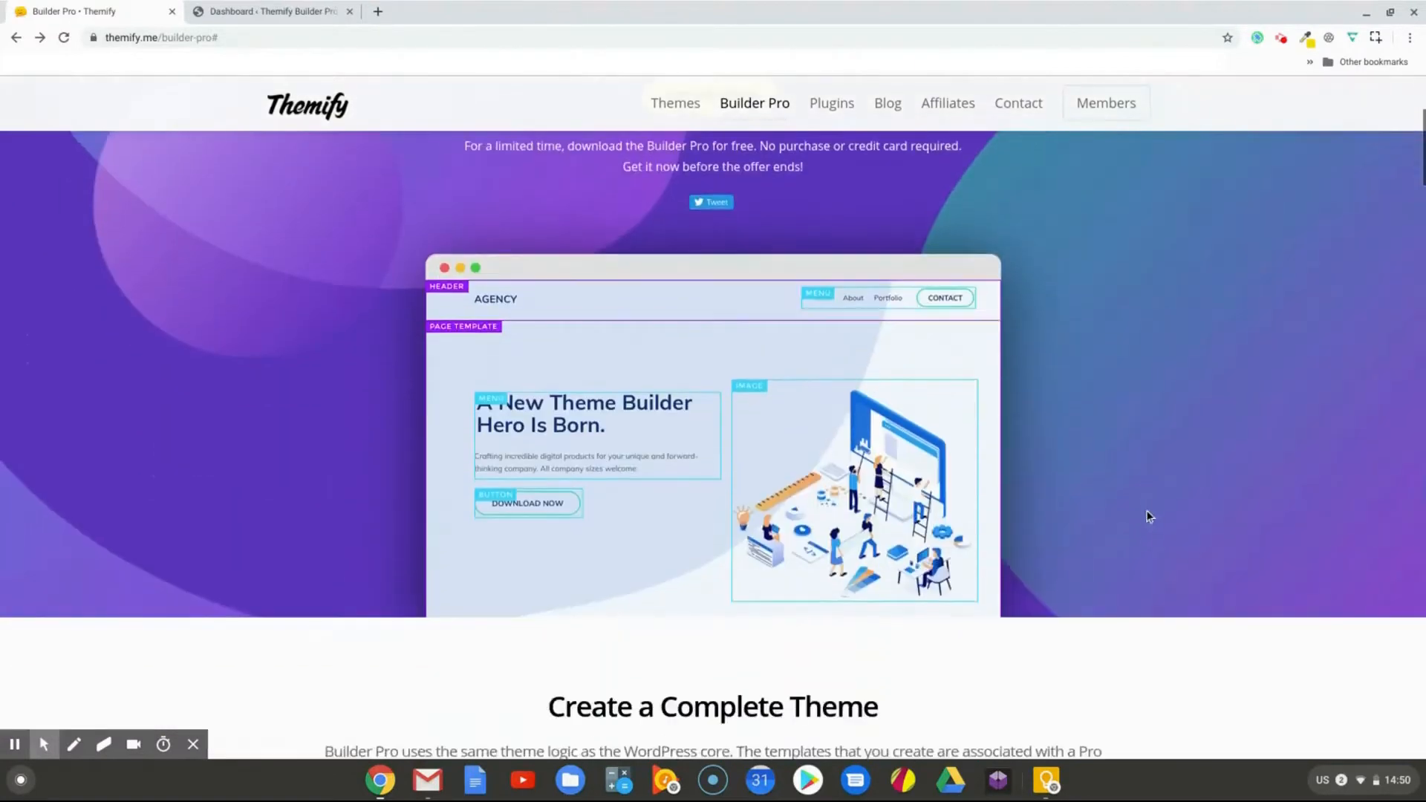
scroll(1138, 549, "down", 3)
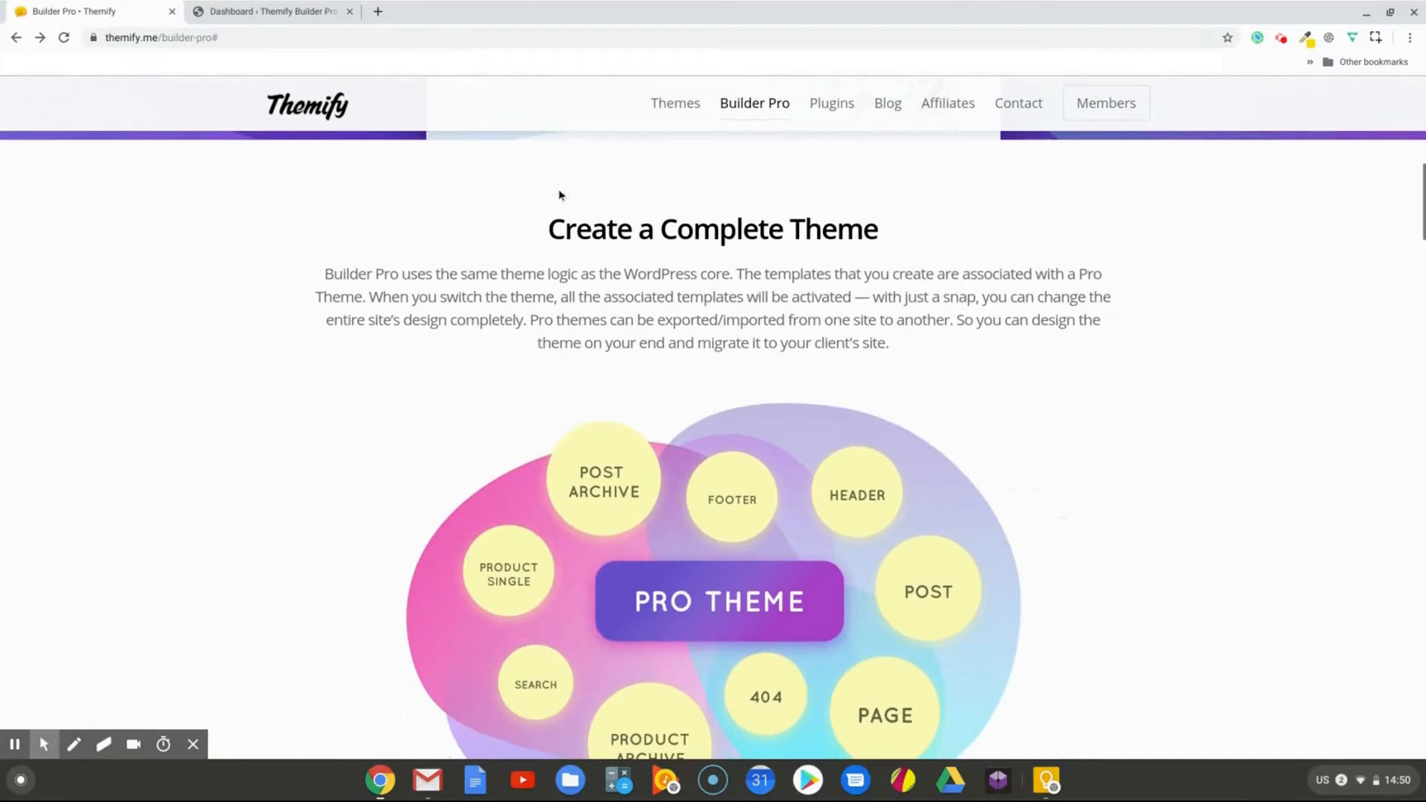
scroll(1084, 365, "down", 10)
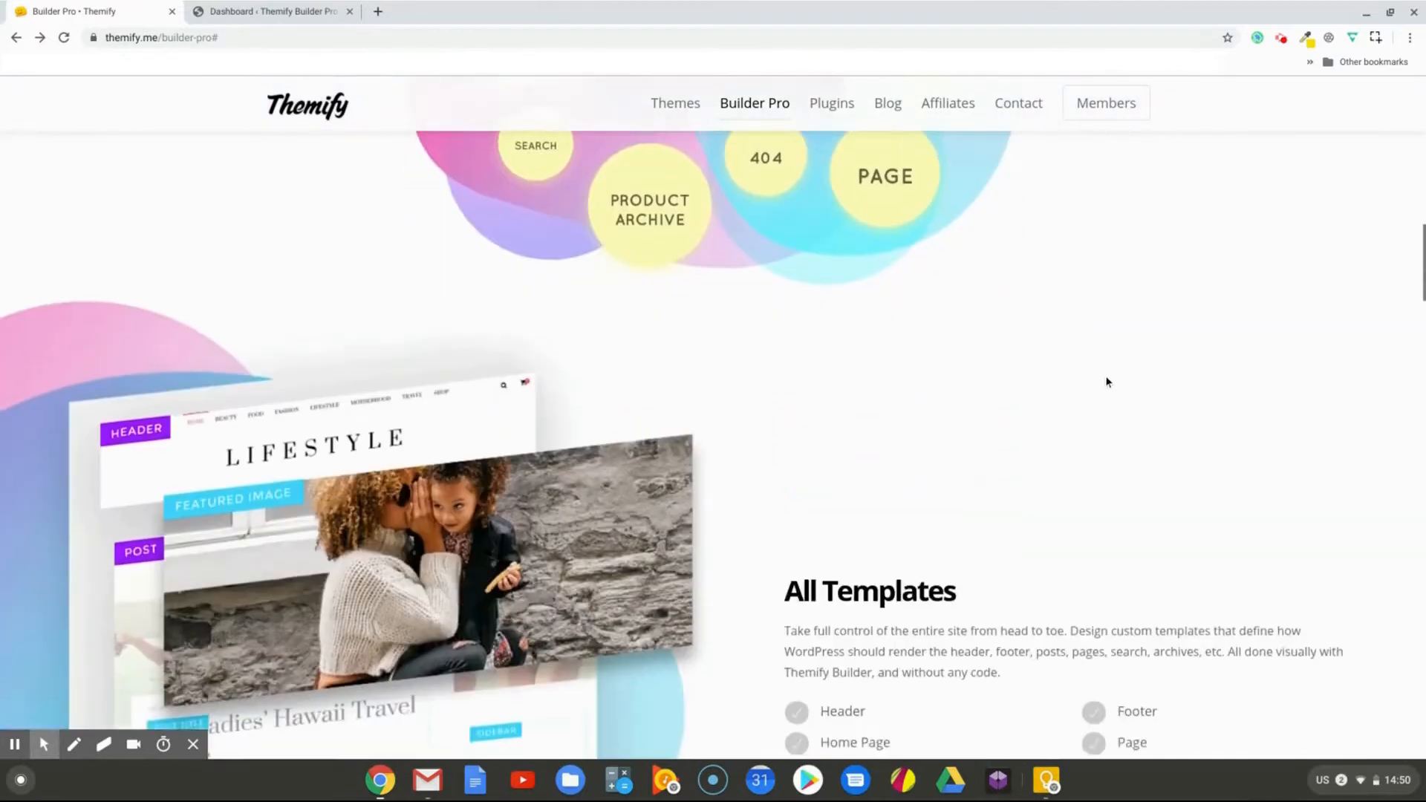
scroll(742, 363, "down", 8)
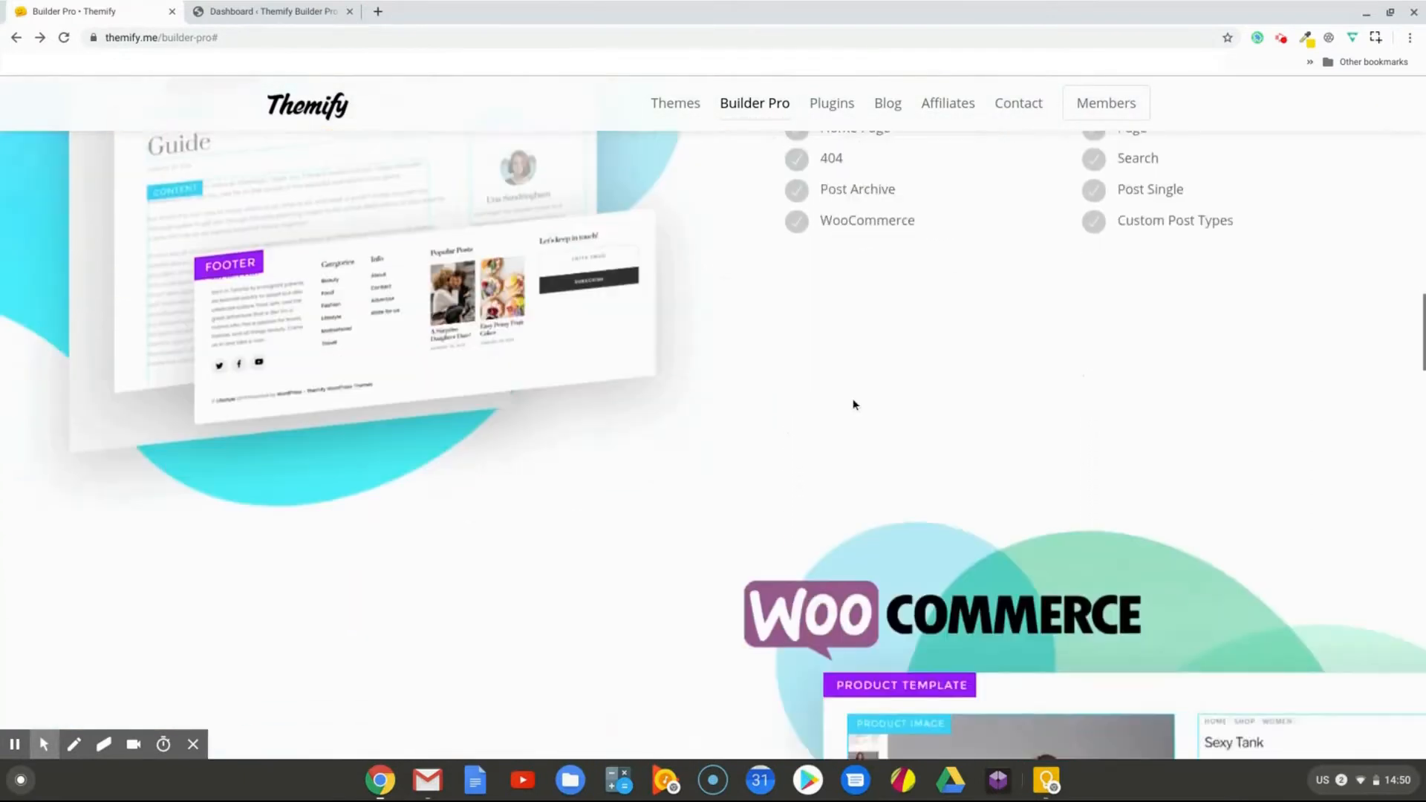
scroll(862, 394, "down", 2)
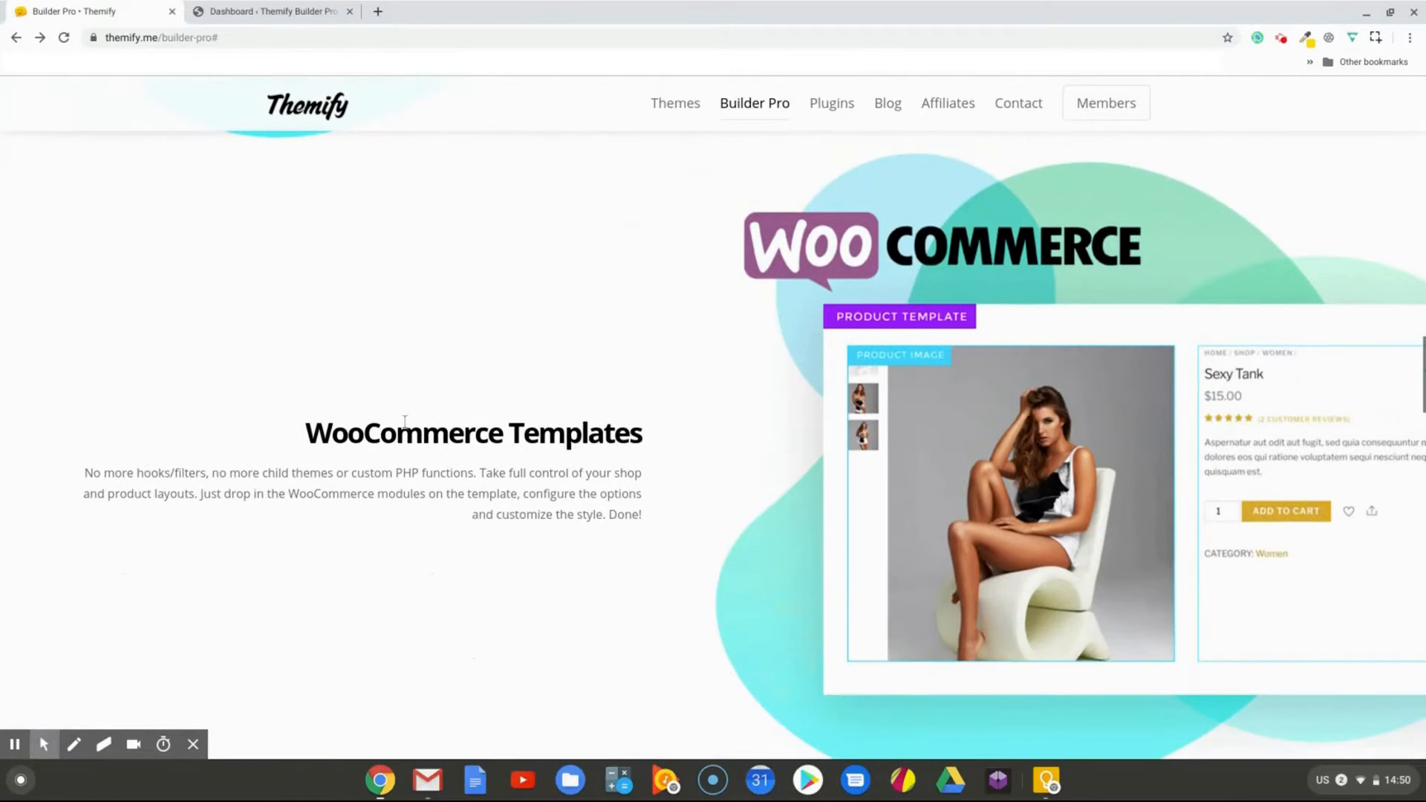
scroll(405, 422, "down", 8)
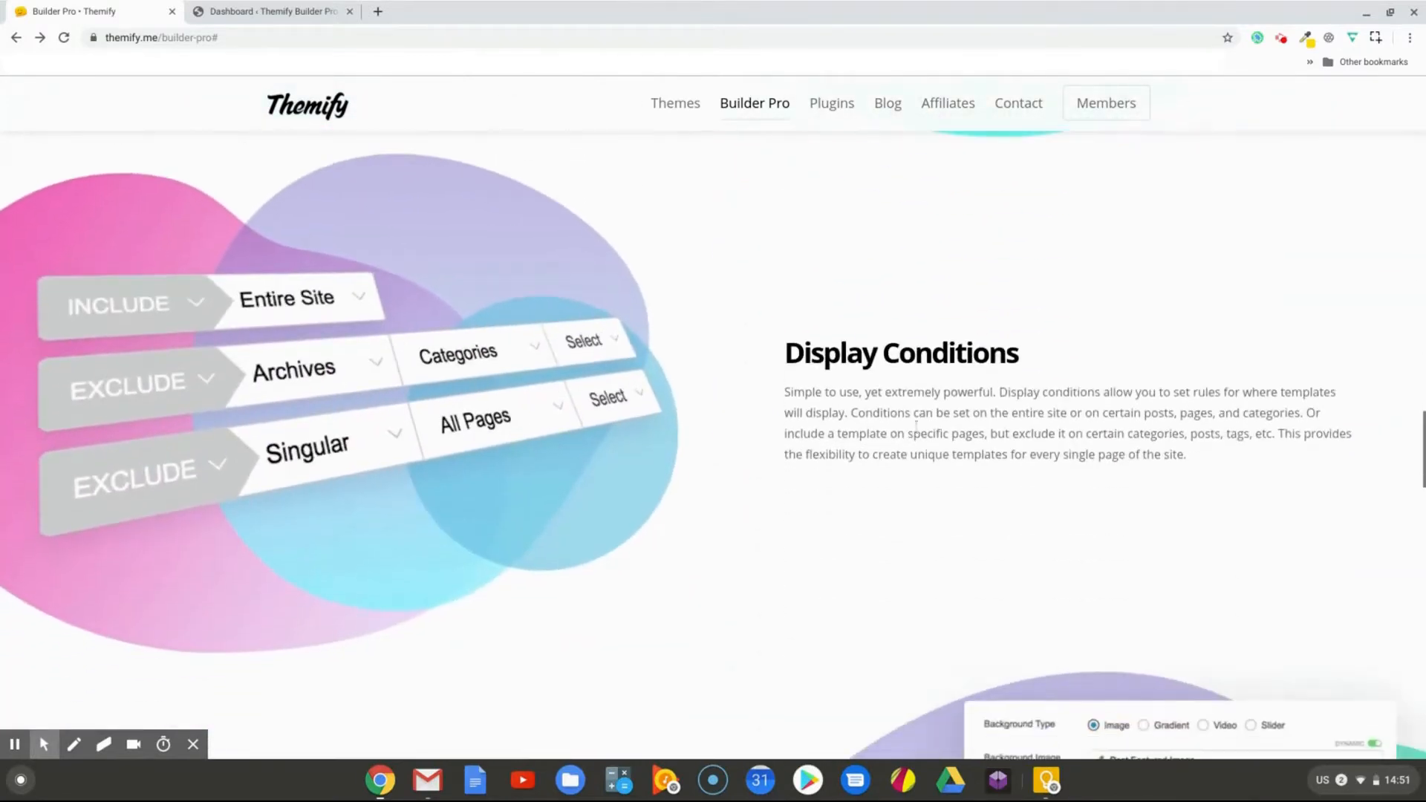
scroll(734, 528, "down", 8)
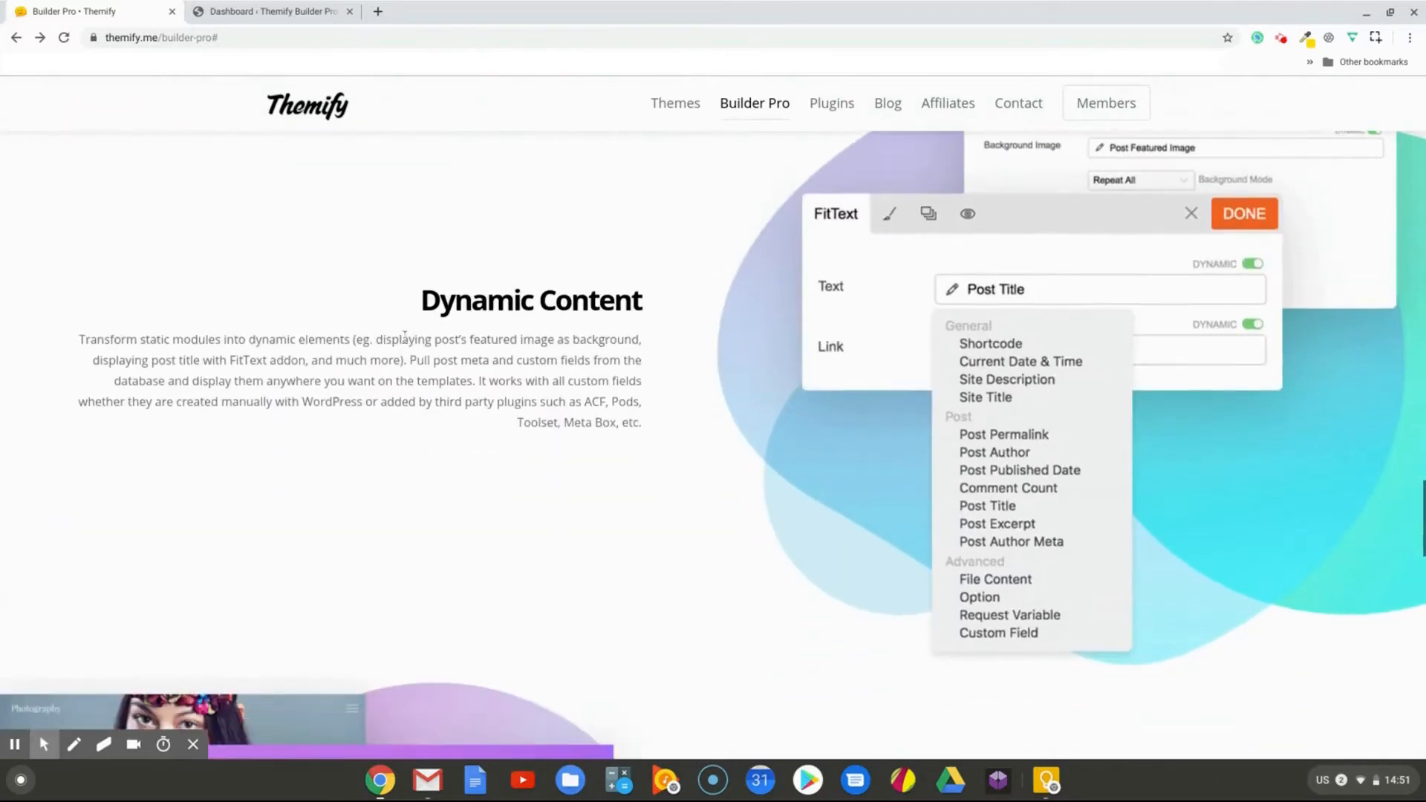
scroll(724, 453, "down", 1)
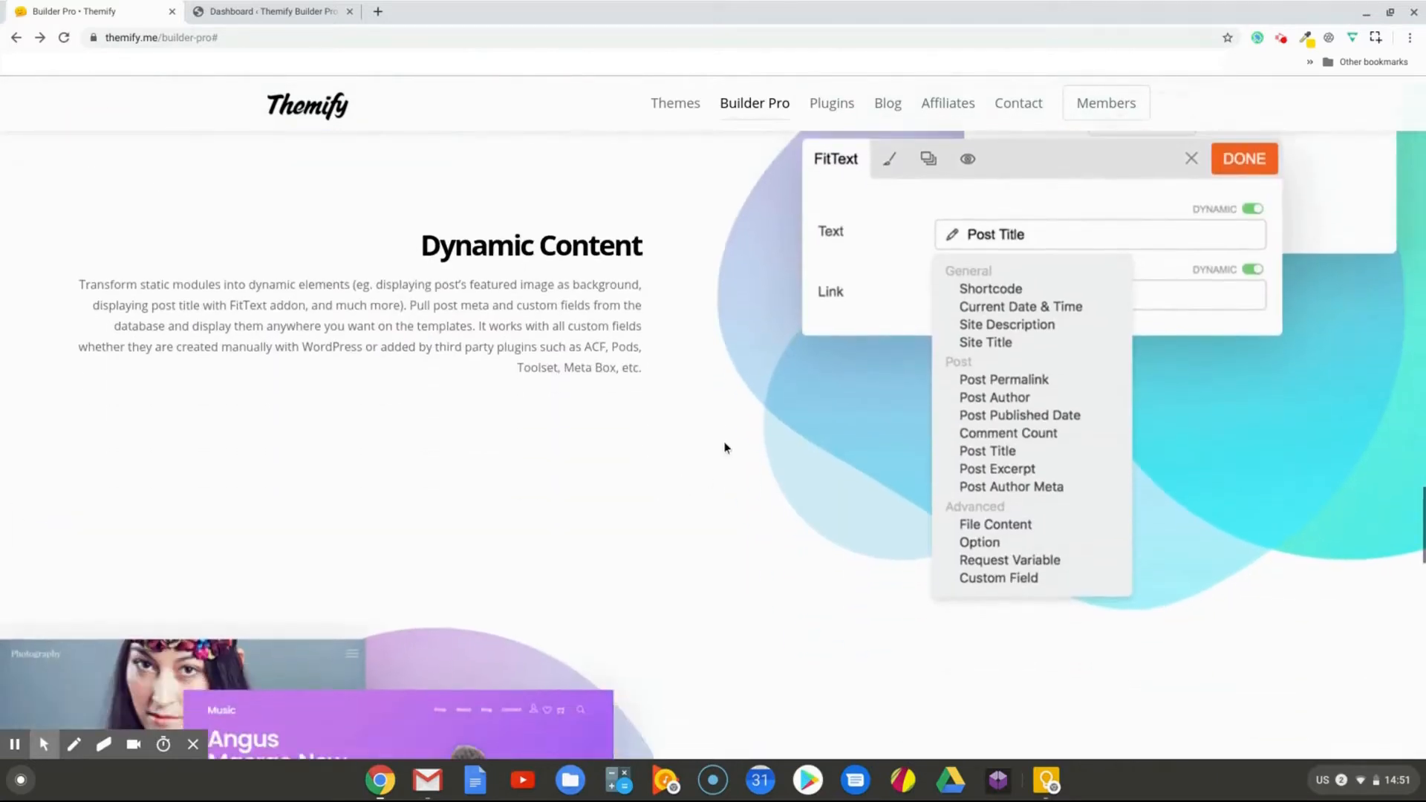
scroll(724, 443, "down", 6)
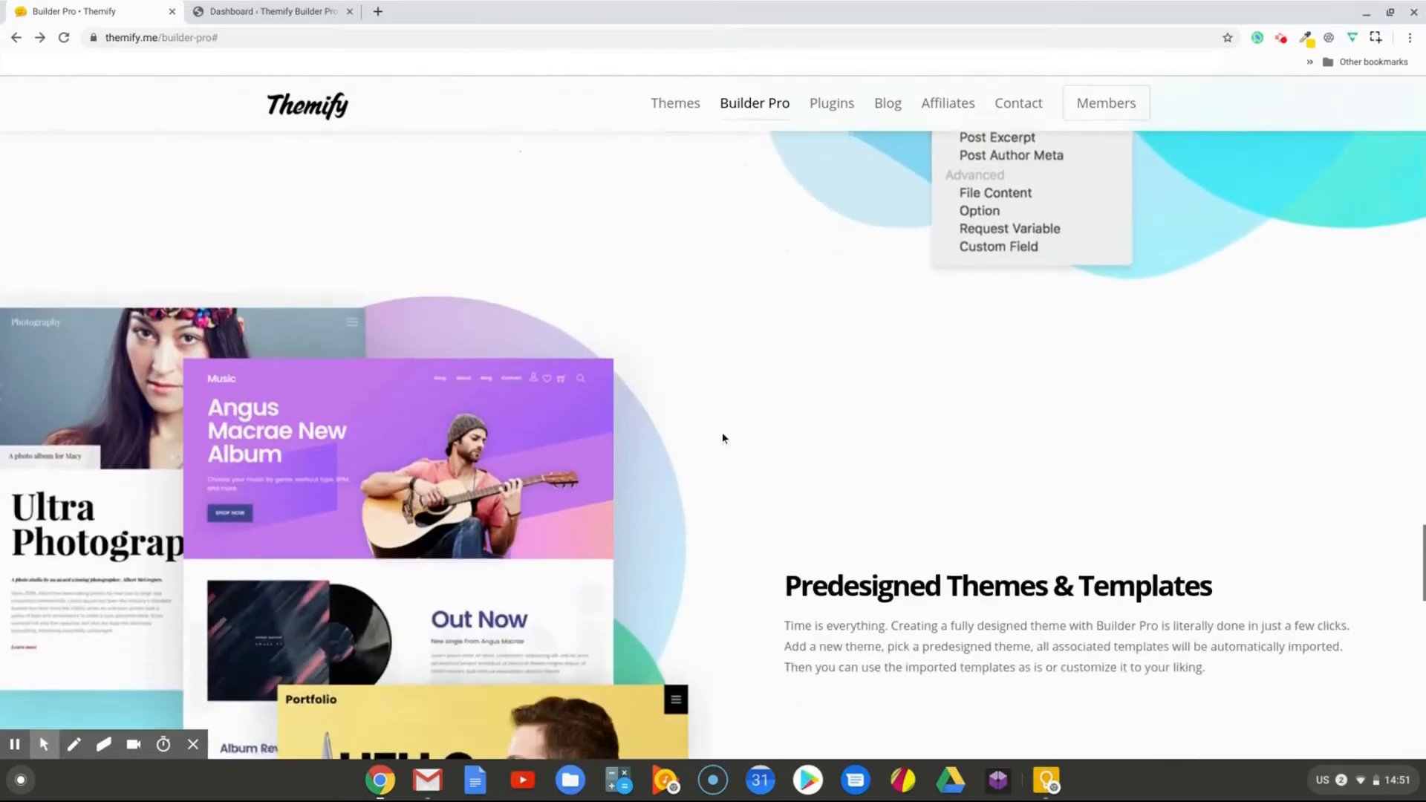
scroll(723, 438, "down", 3)
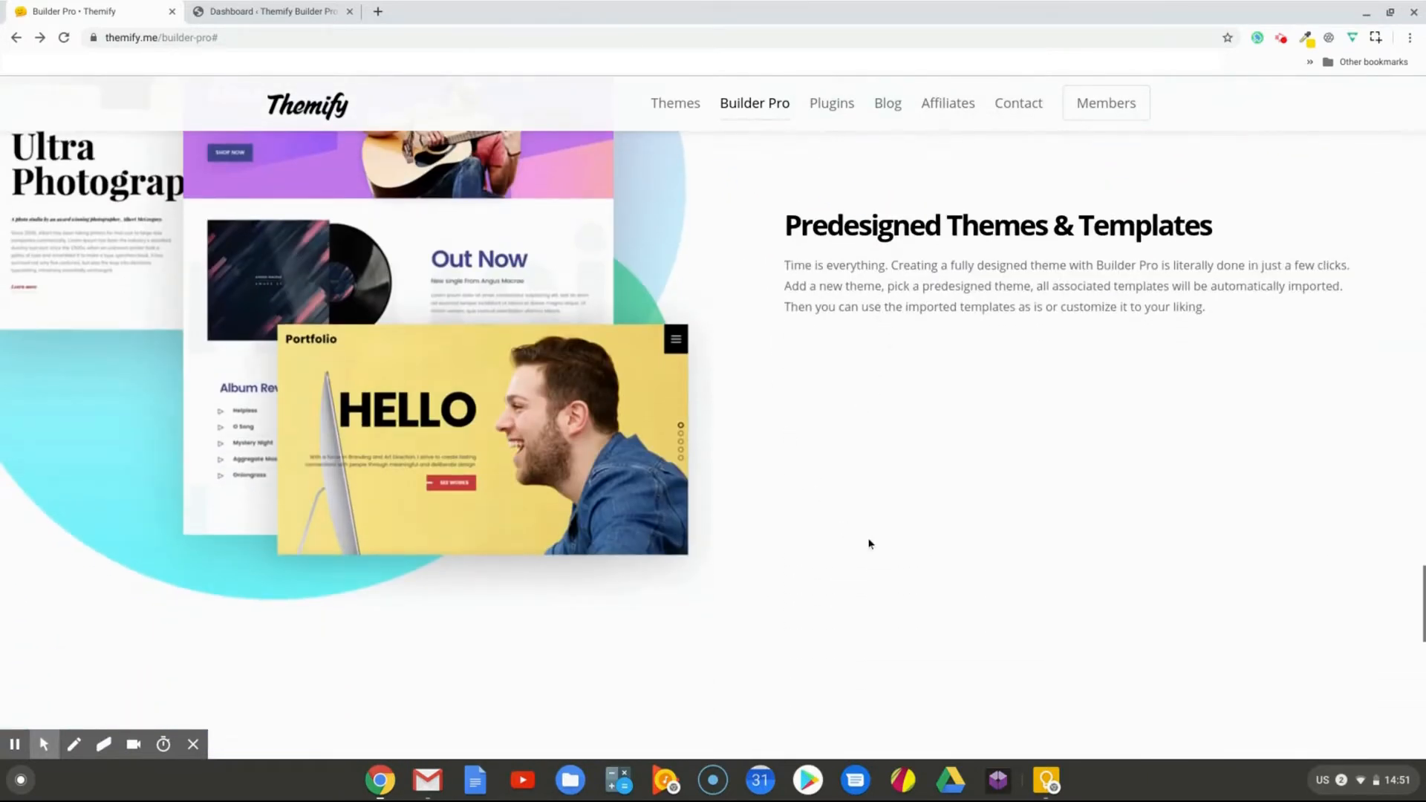
scroll(870, 542, "up", 15)
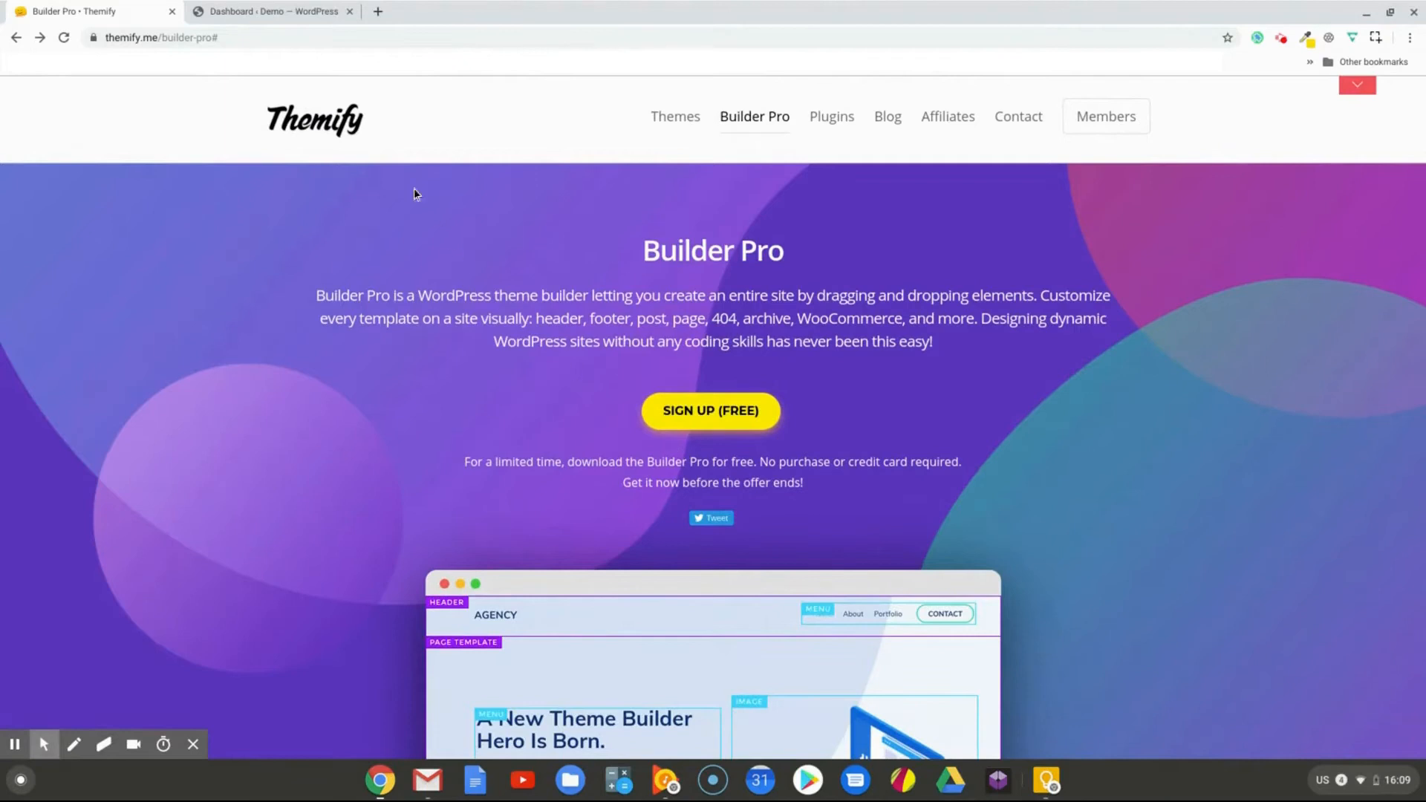
Try to upload a plugin to the WordPress demo site from the Themify folder in Downloads
left_click(272, 13)
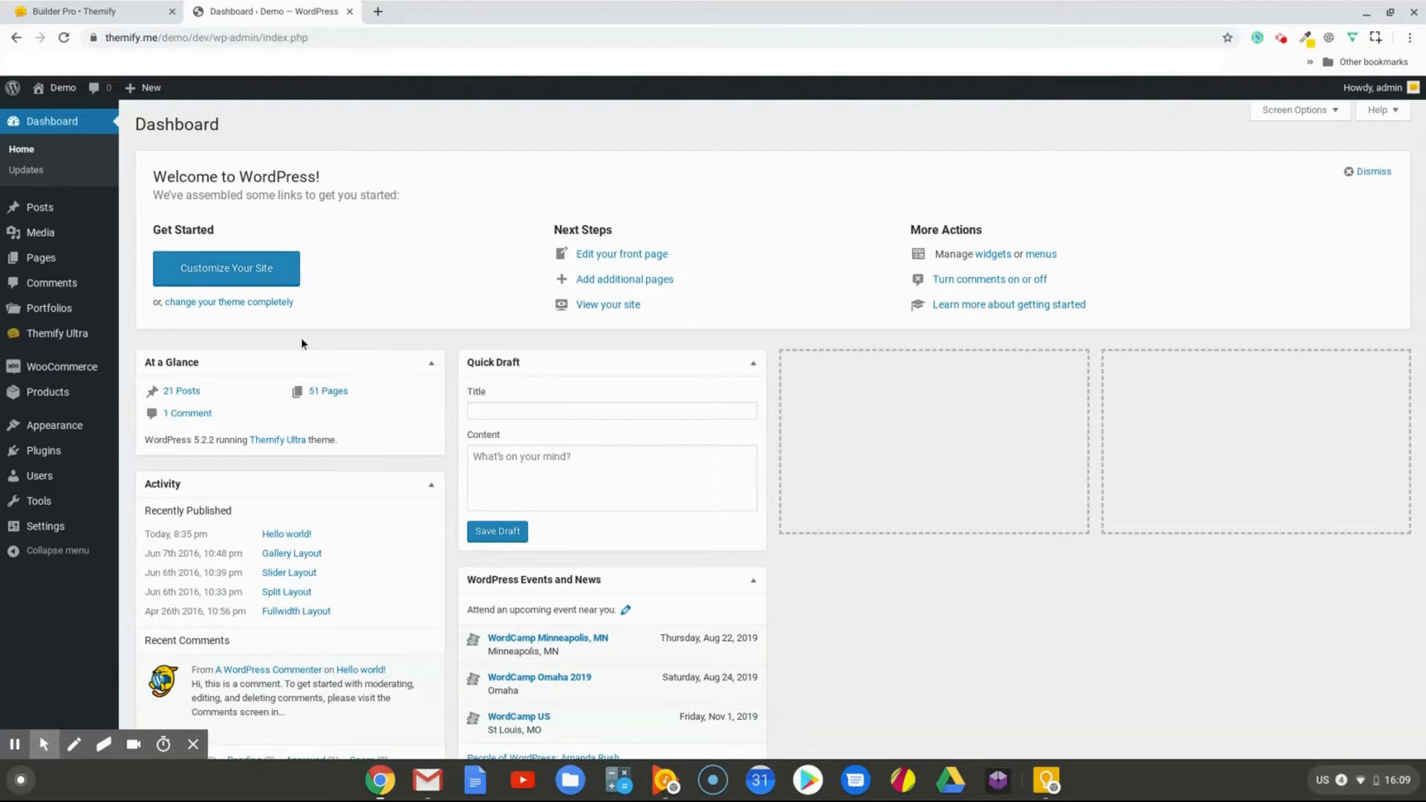
mouse_move(70, 343)
mouse_move(52, 451)
left_click(136, 481)
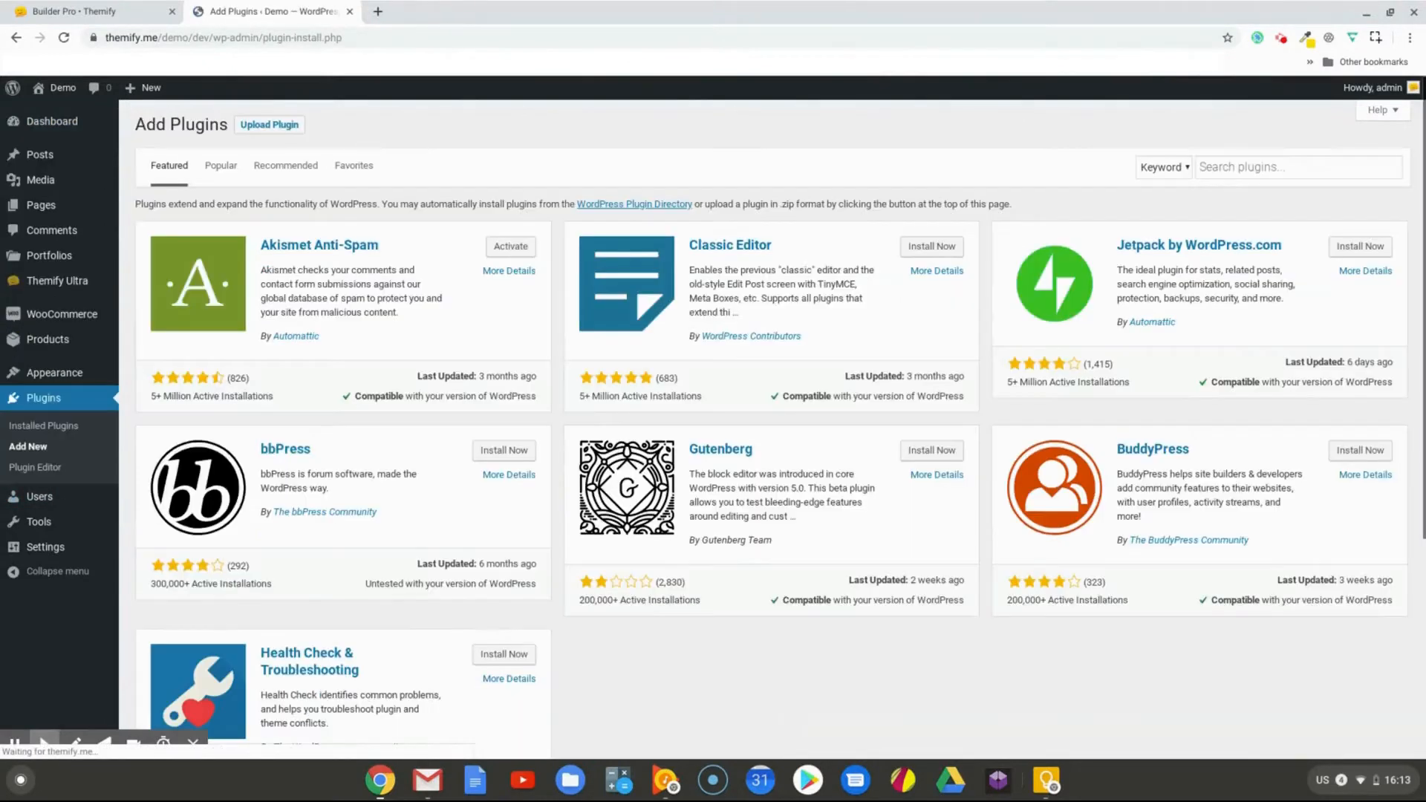
left_click(278, 132)
left_click(661, 258)
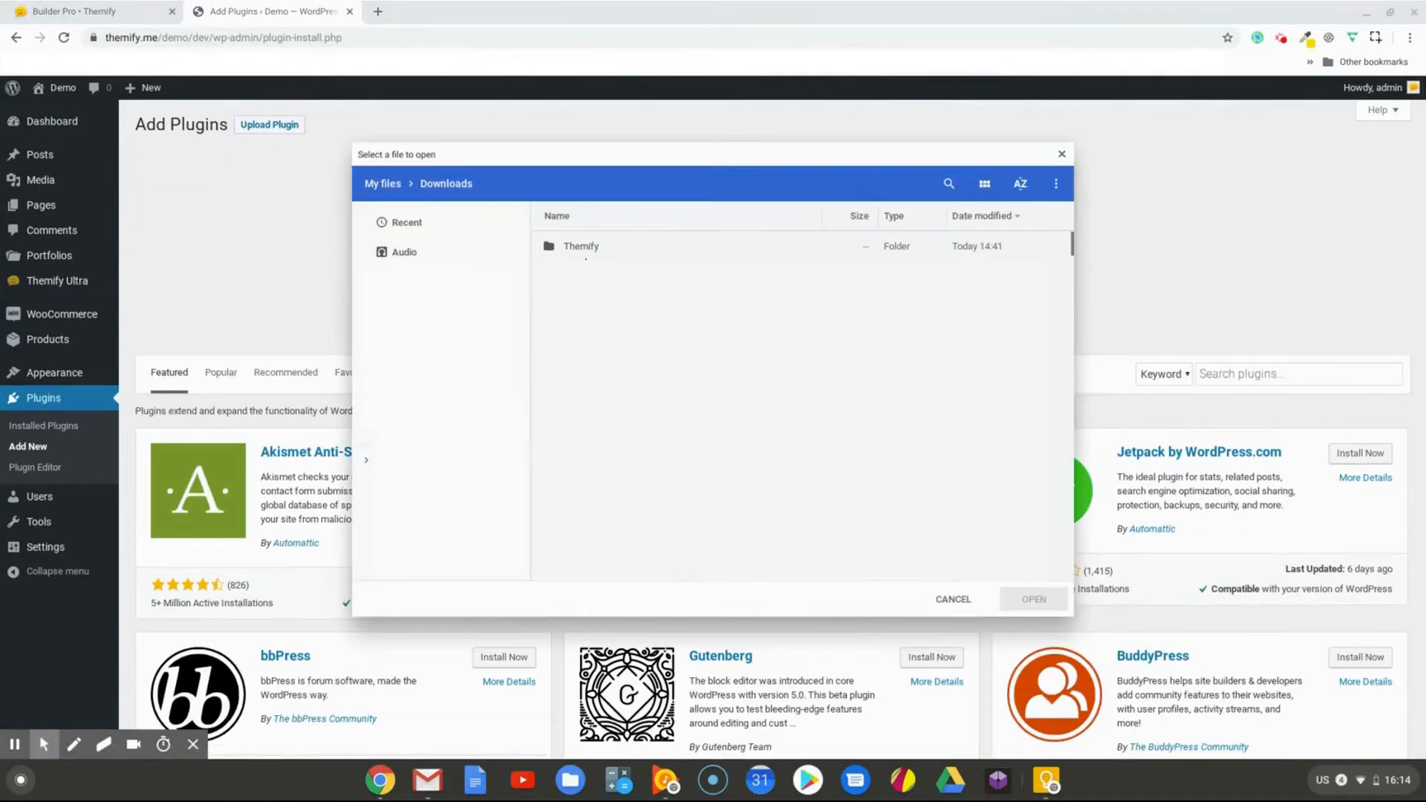
double_click(579, 256)
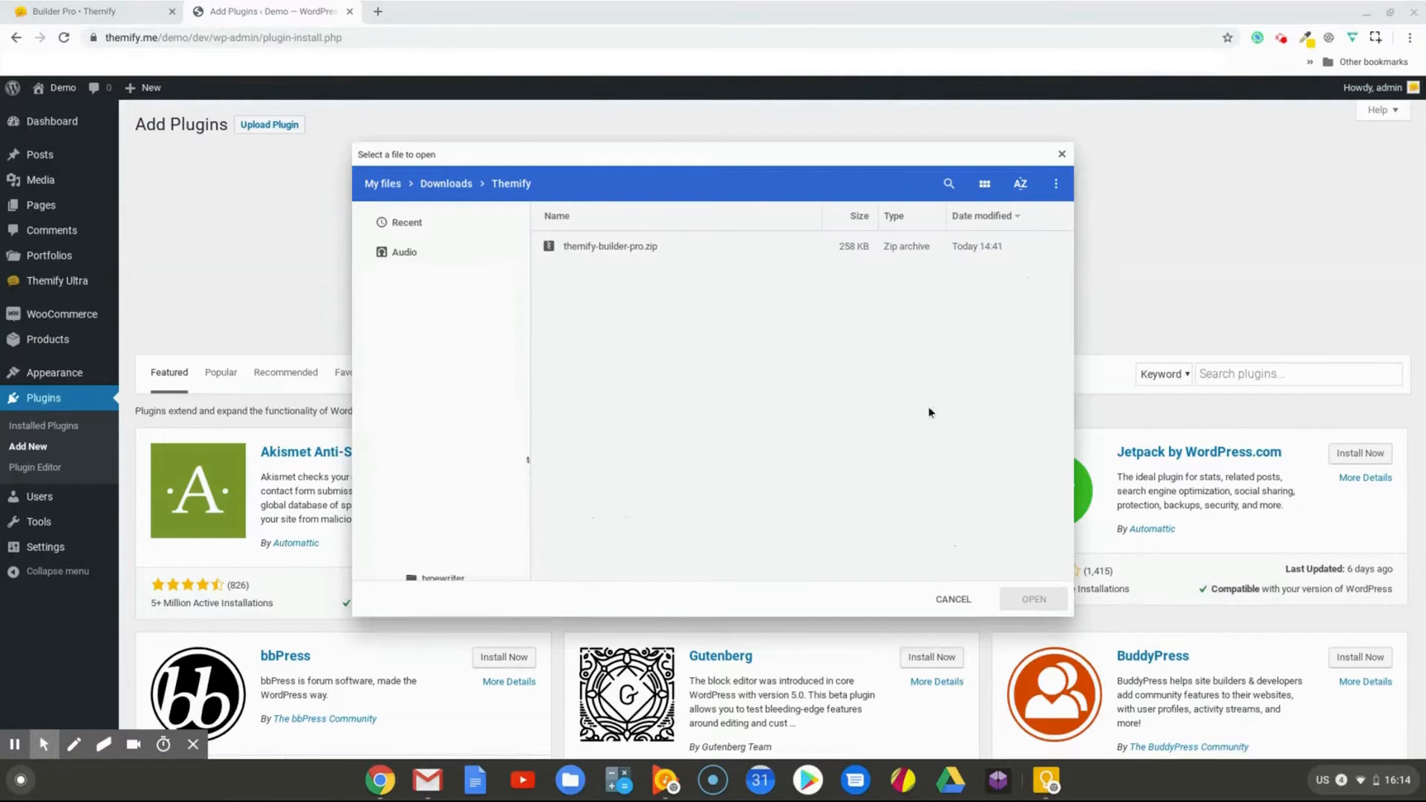
left_click(953, 599)
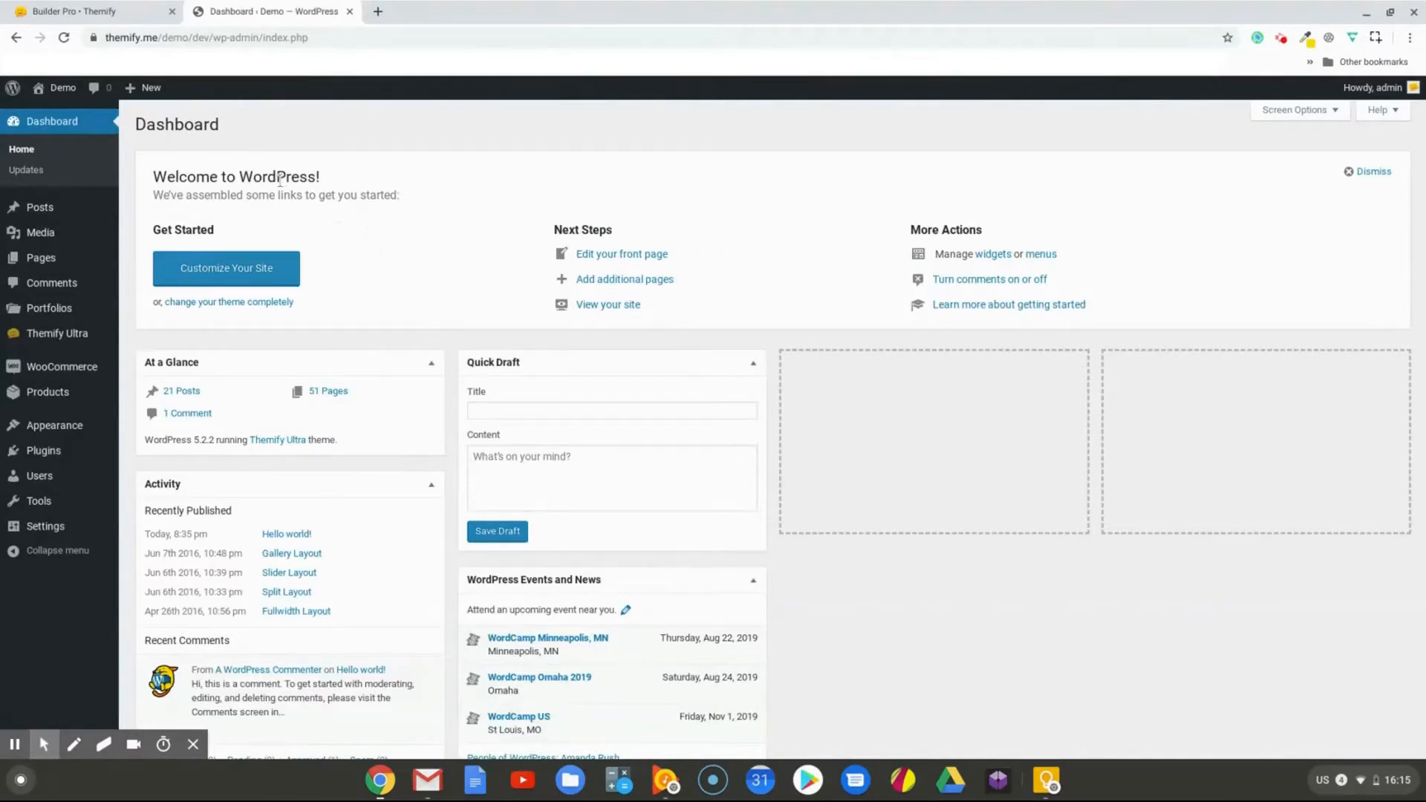
Open the demo site's front page in a new browser tab to view its current design
right_click(63, 111)
left_click(106, 107)
left_click(433, 12)
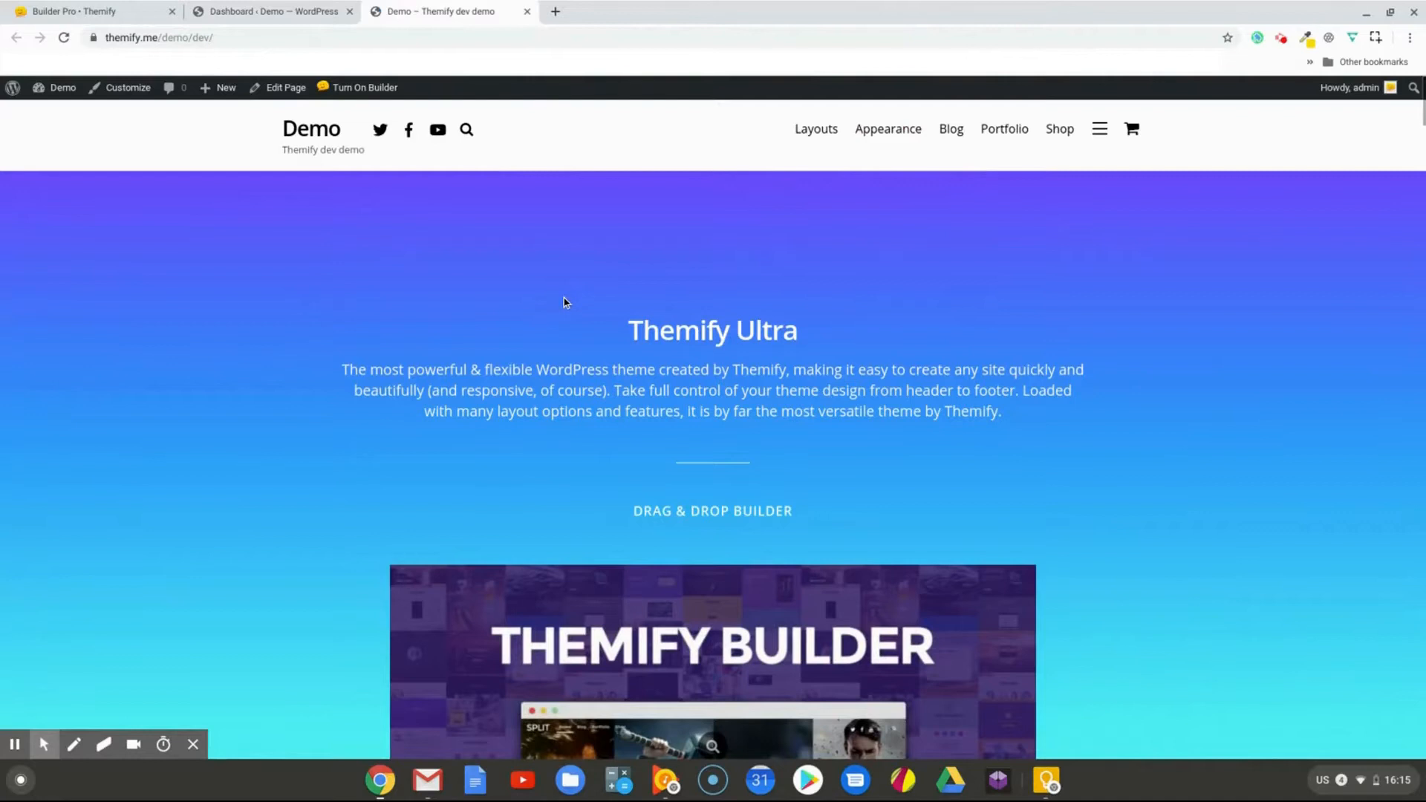
Create a Pro theme named Builder Pro Tutorial from the predesigned Magazine theme and activate it
left_click(270, 12)
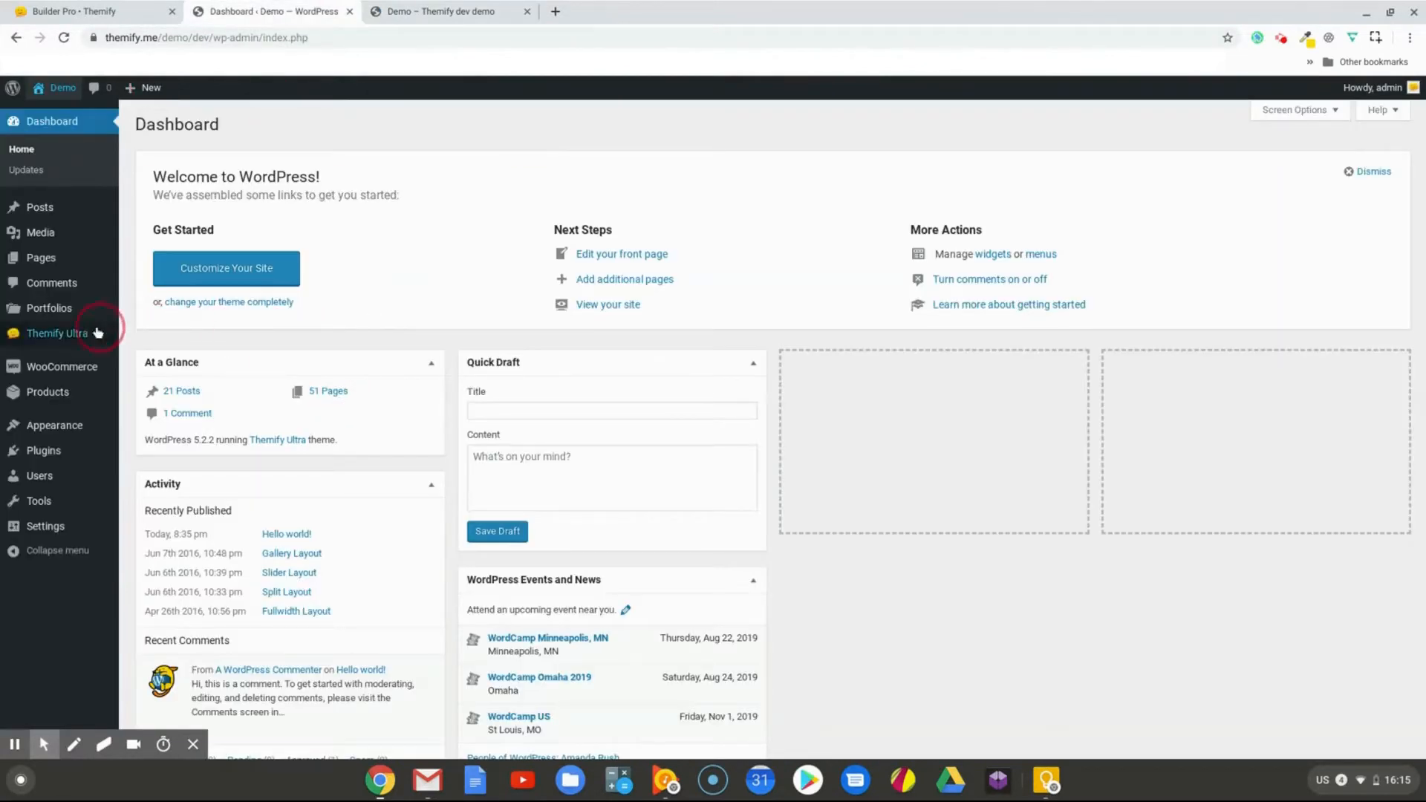
mouse_move(89, 336)
left_click(174, 358)
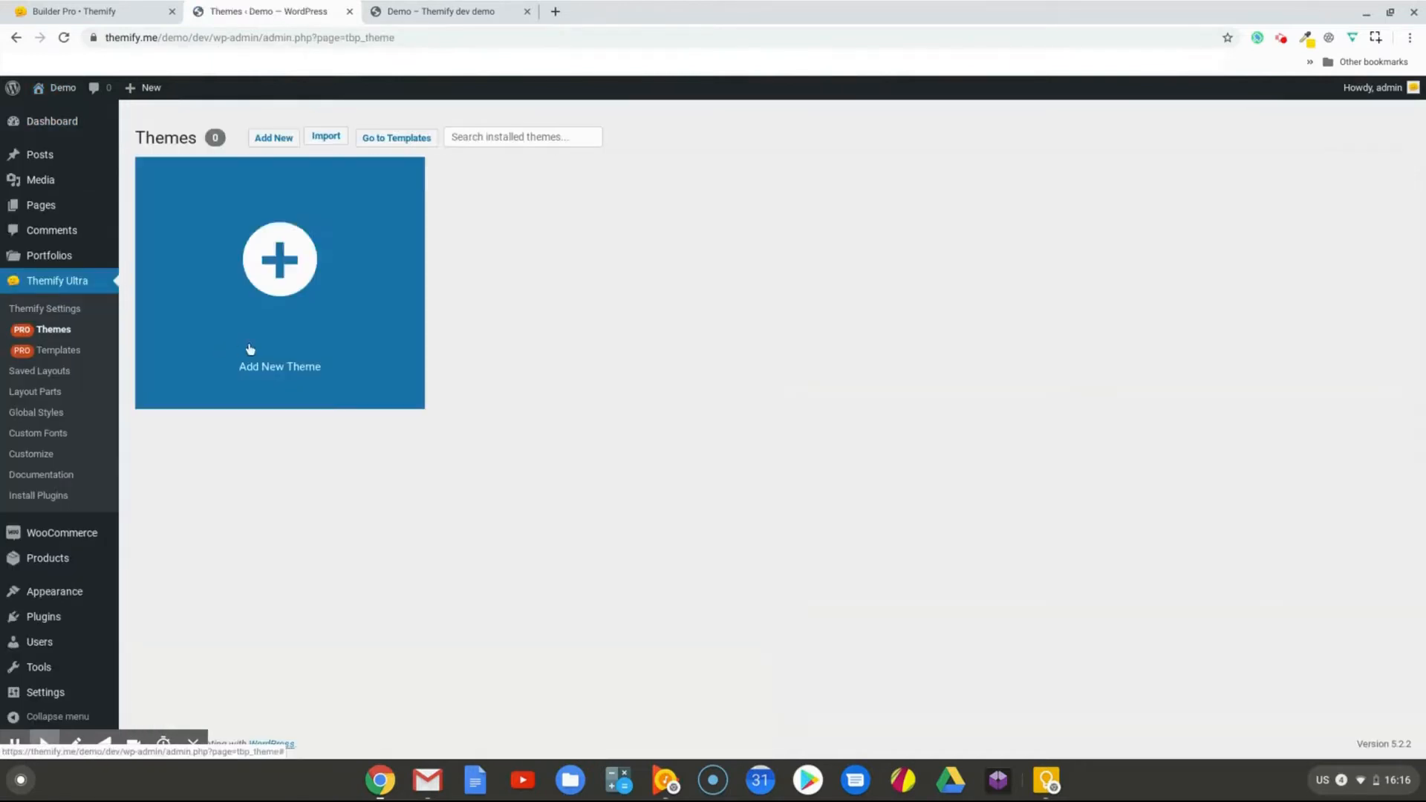
left_click(280, 342)
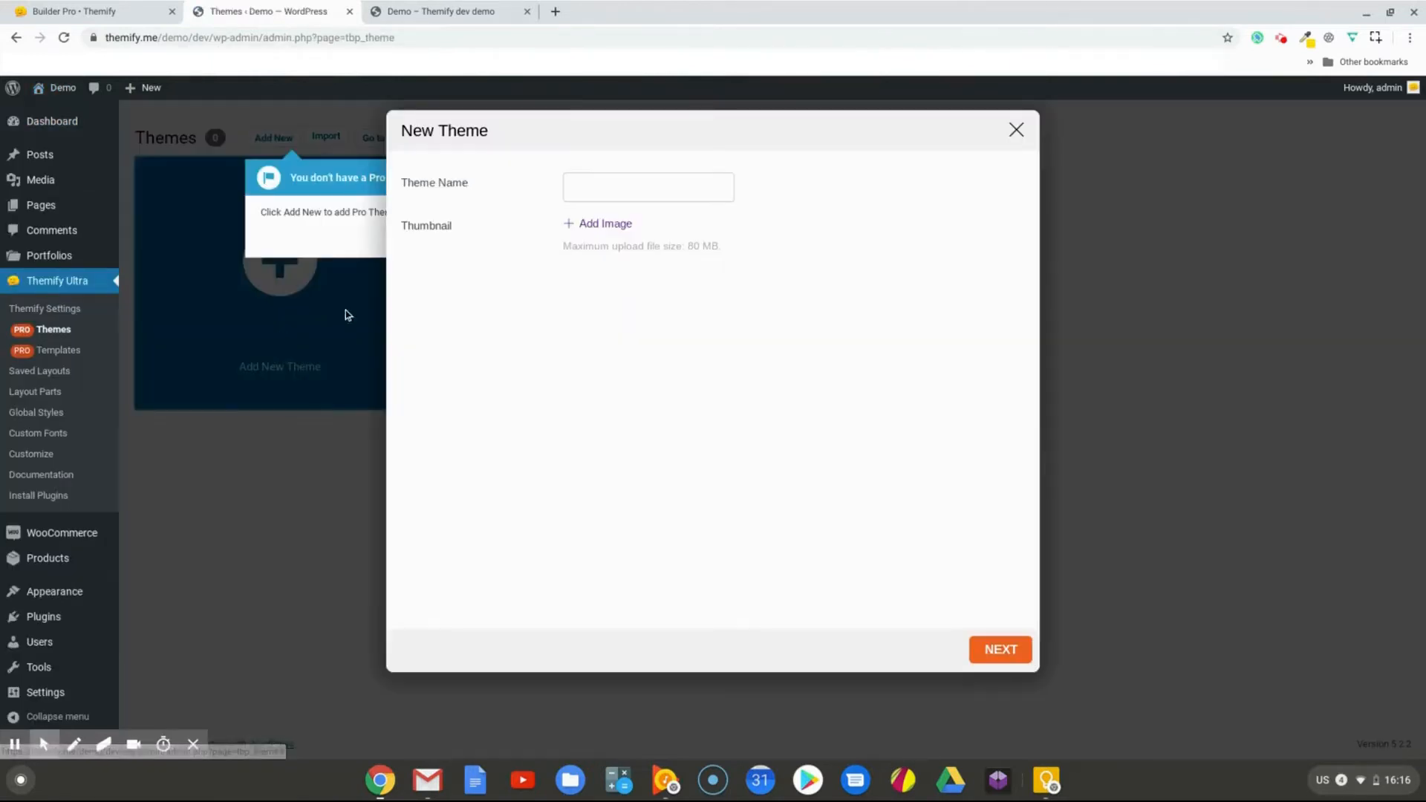
type("Builder Pro TUtori")
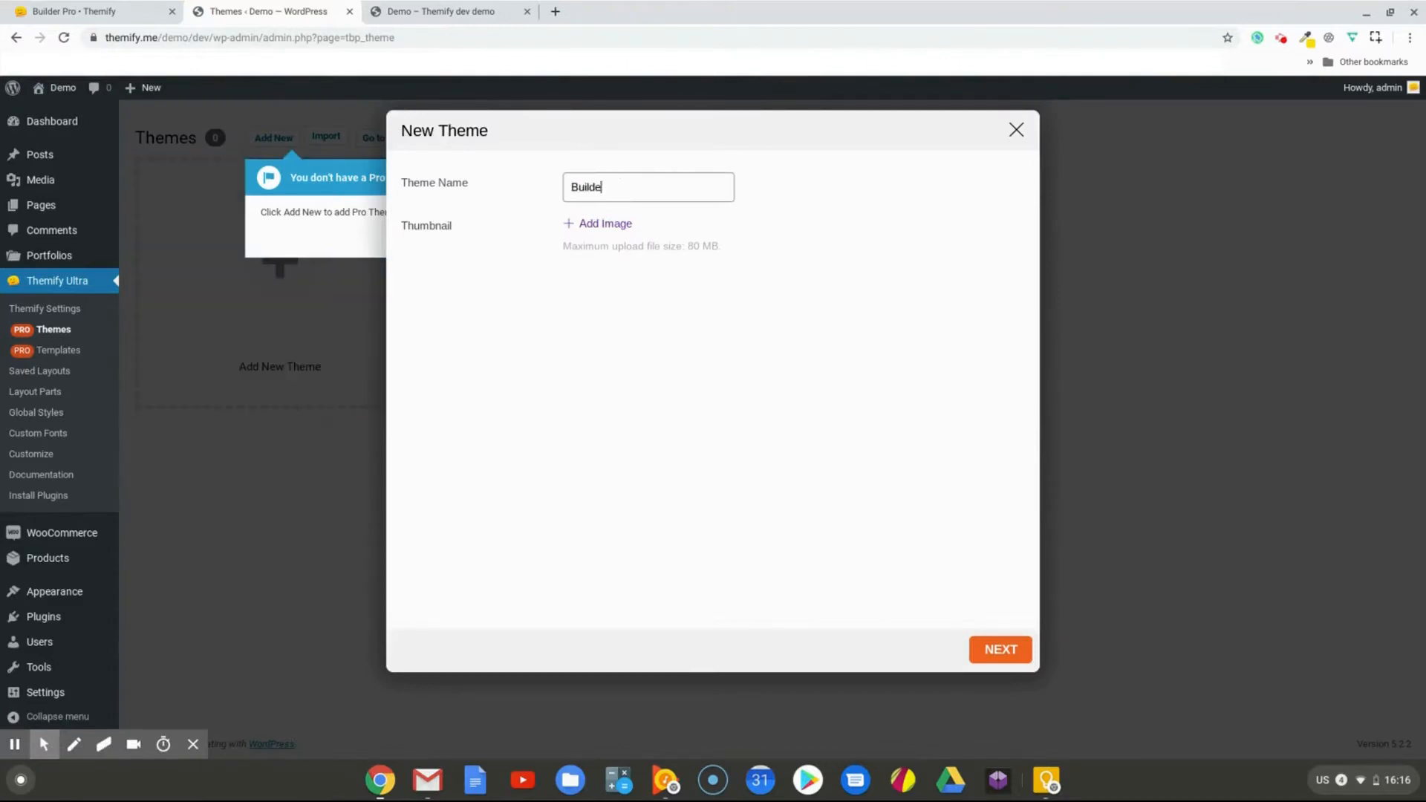
key("BackSpace")
key("BackSpace")
key("BackSpace")
left_click(1001, 648)
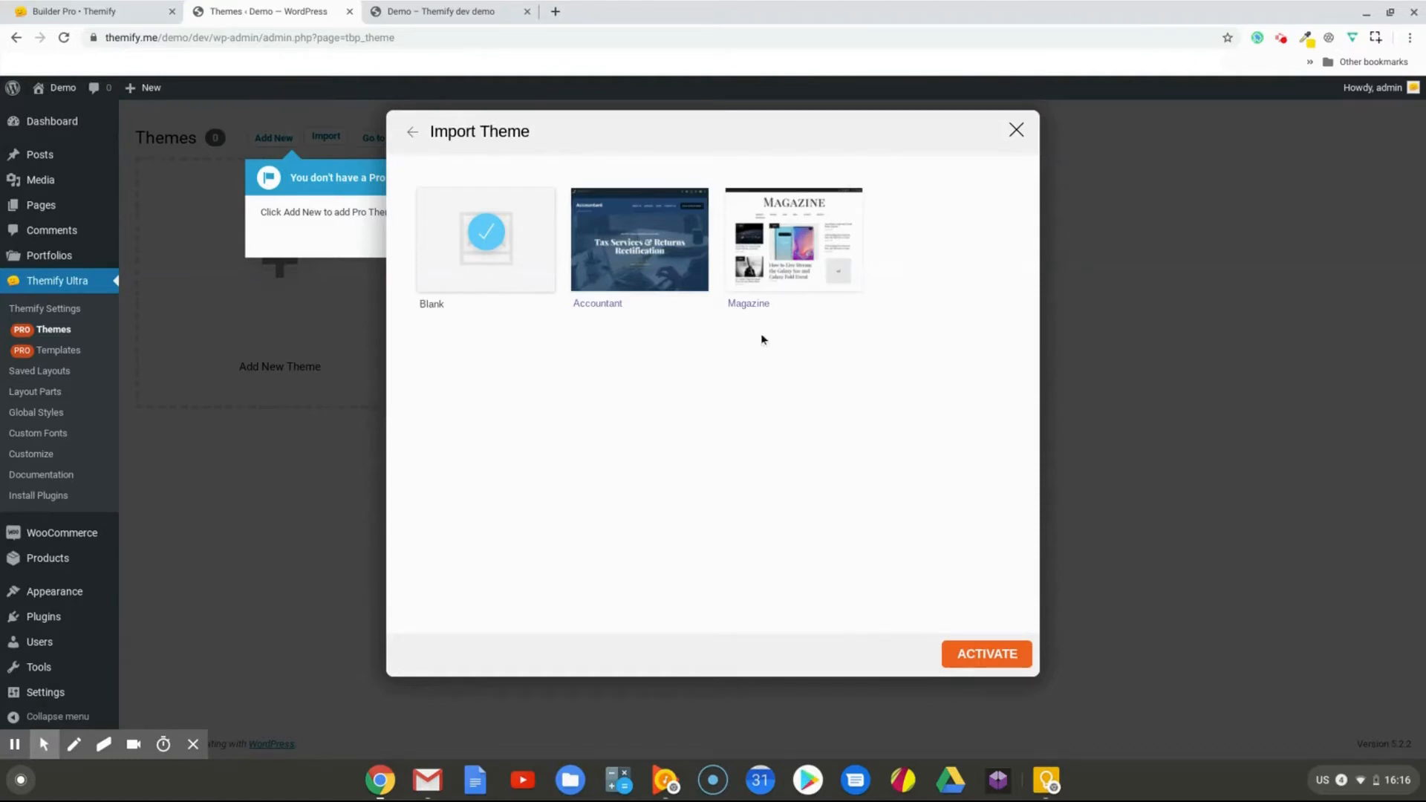
left_click(798, 240)
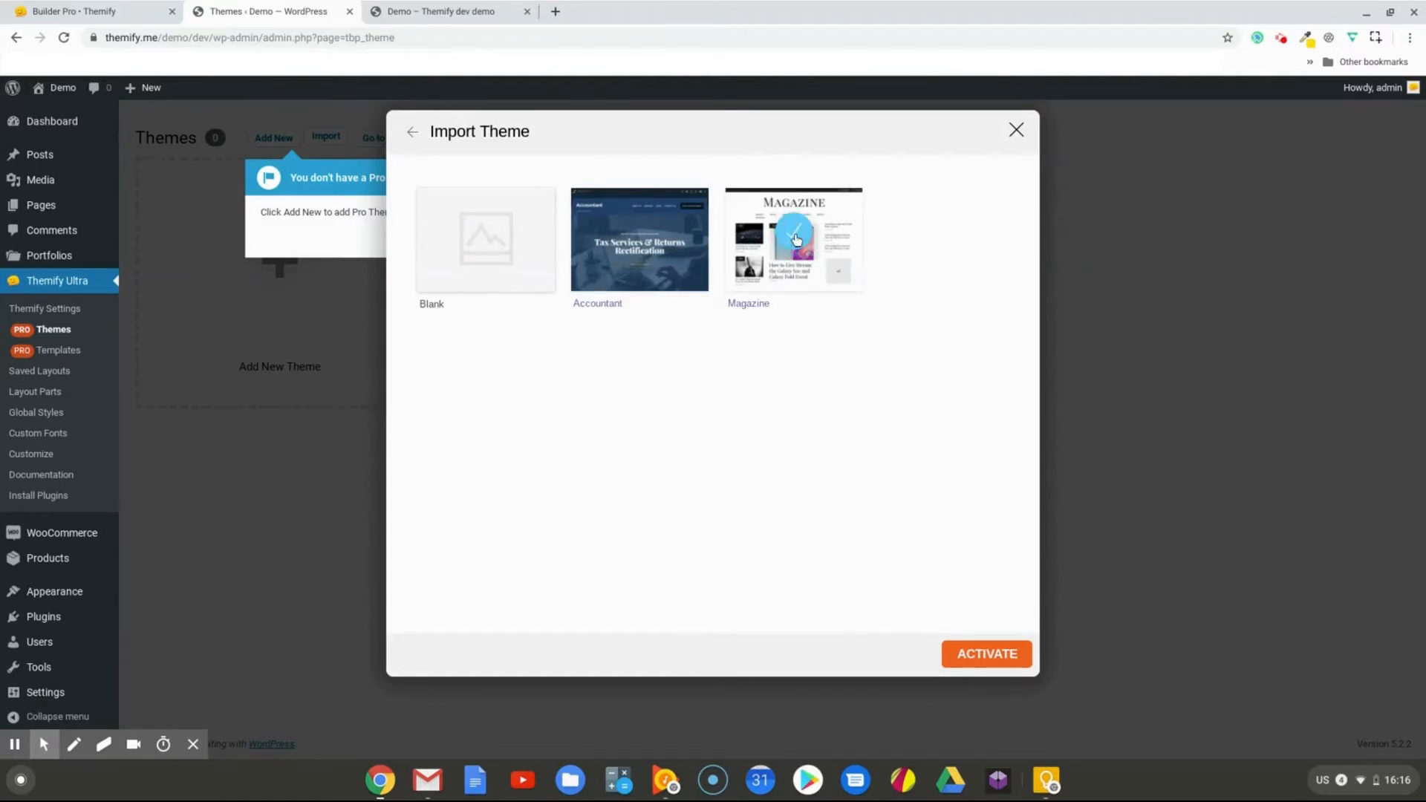
left_click(984, 658)
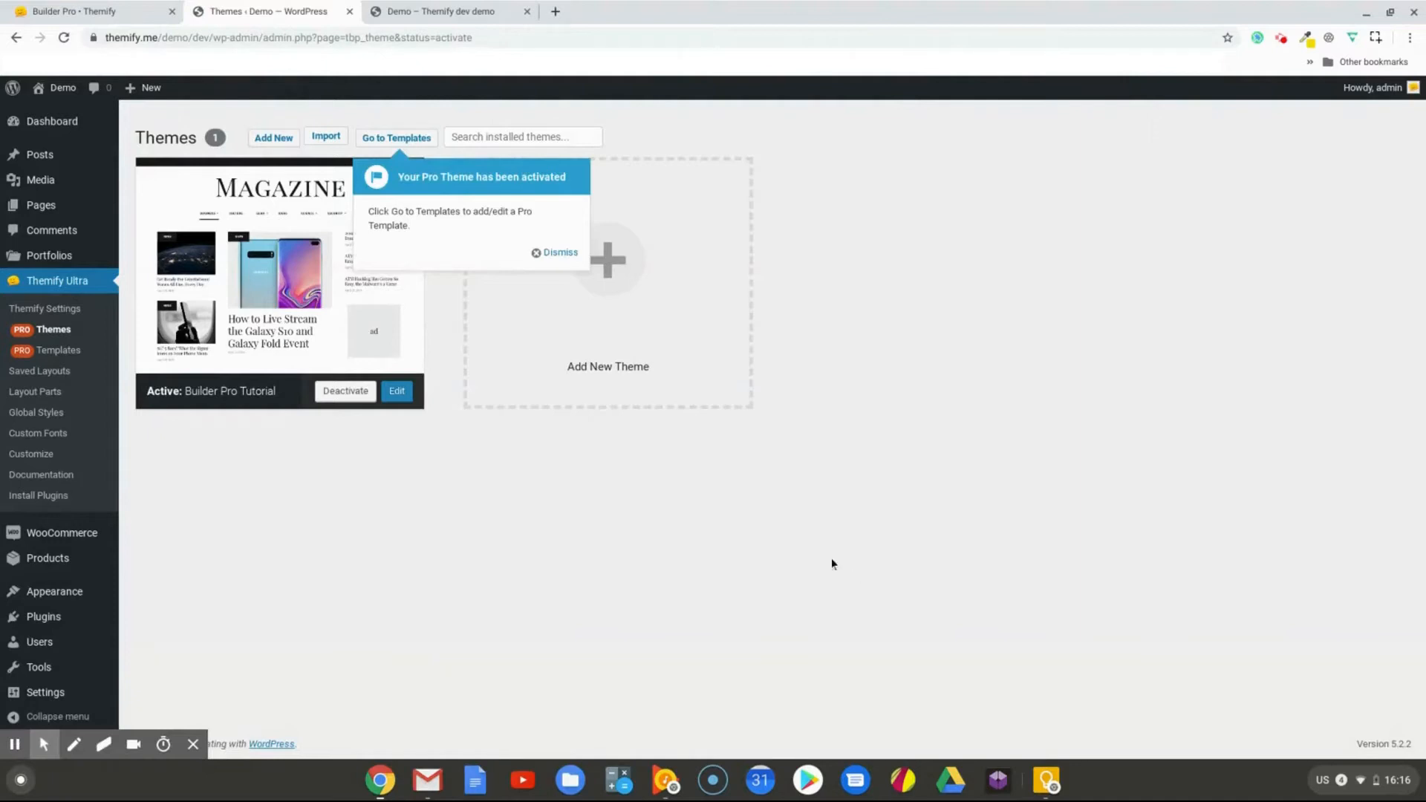
Open the Pro templates list and review the imported Magazine templates with their types and display conditions
left_click(412, 141)
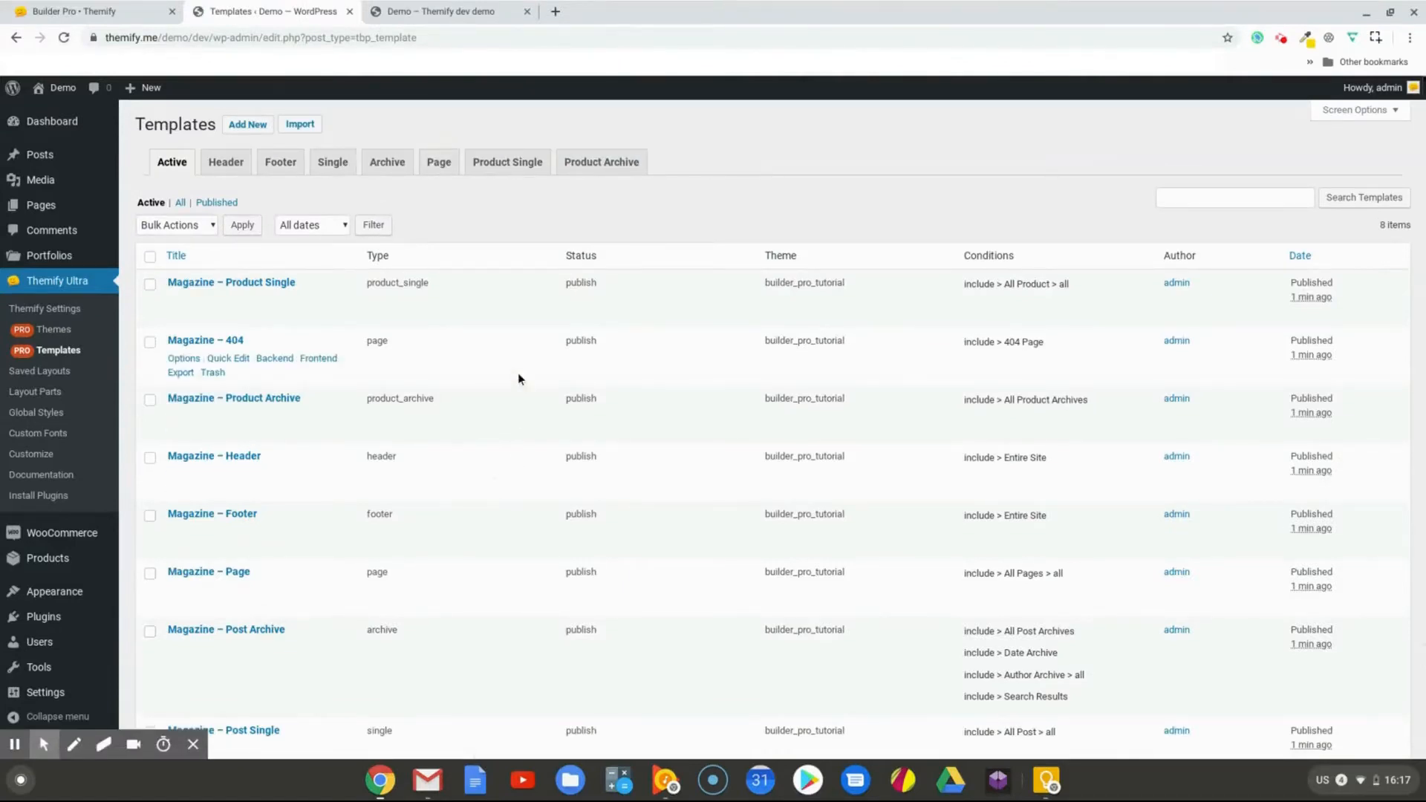
scroll(505, 431, "down", 3)
scroll(380, 536, "up", 3)
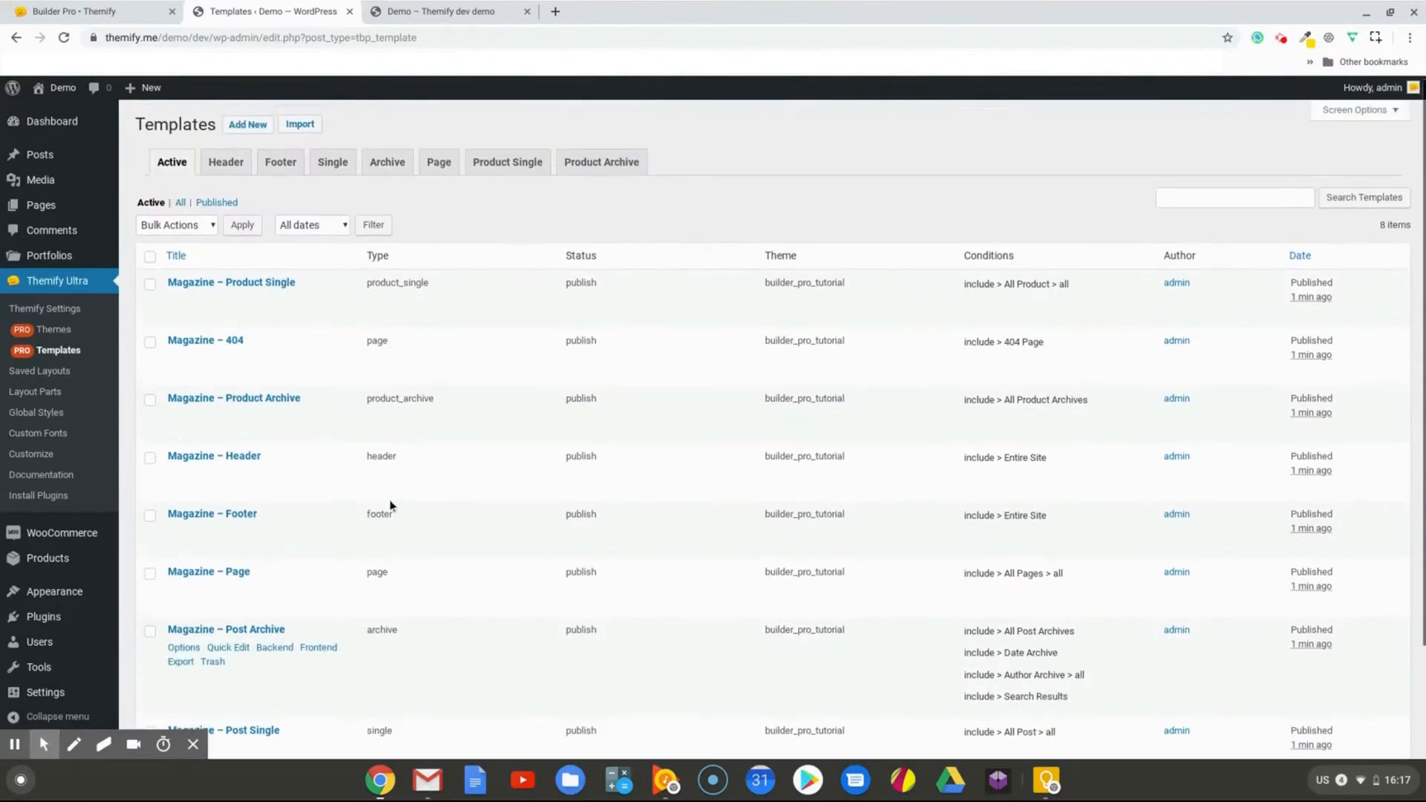
scroll(473, 578, "down", 2)
scroll(404, 464, "up", 1)
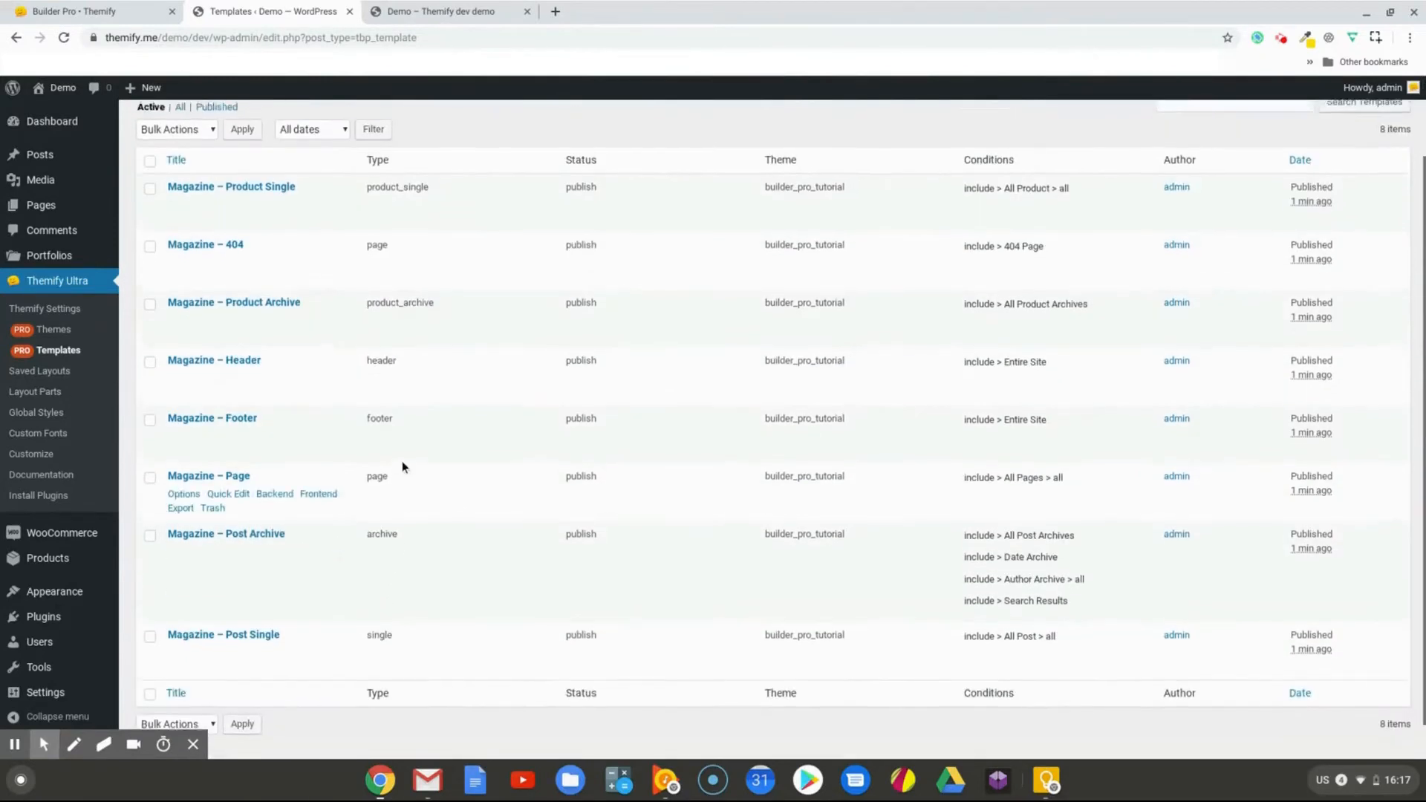
Reload the demo site's front page to view the activated theme, and return to the templates list
left_click(440, 12)
left_click(64, 37)
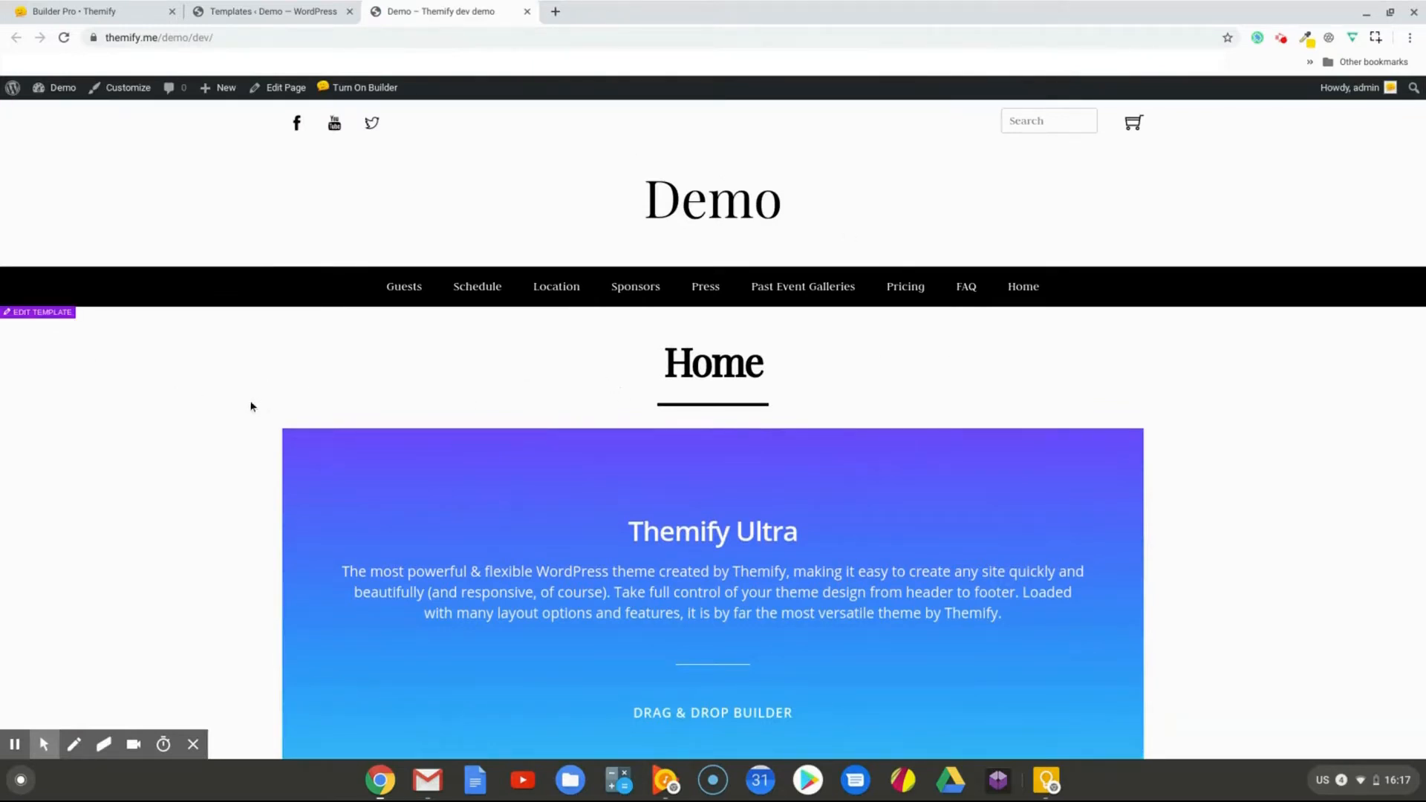
left_click(276, 16)
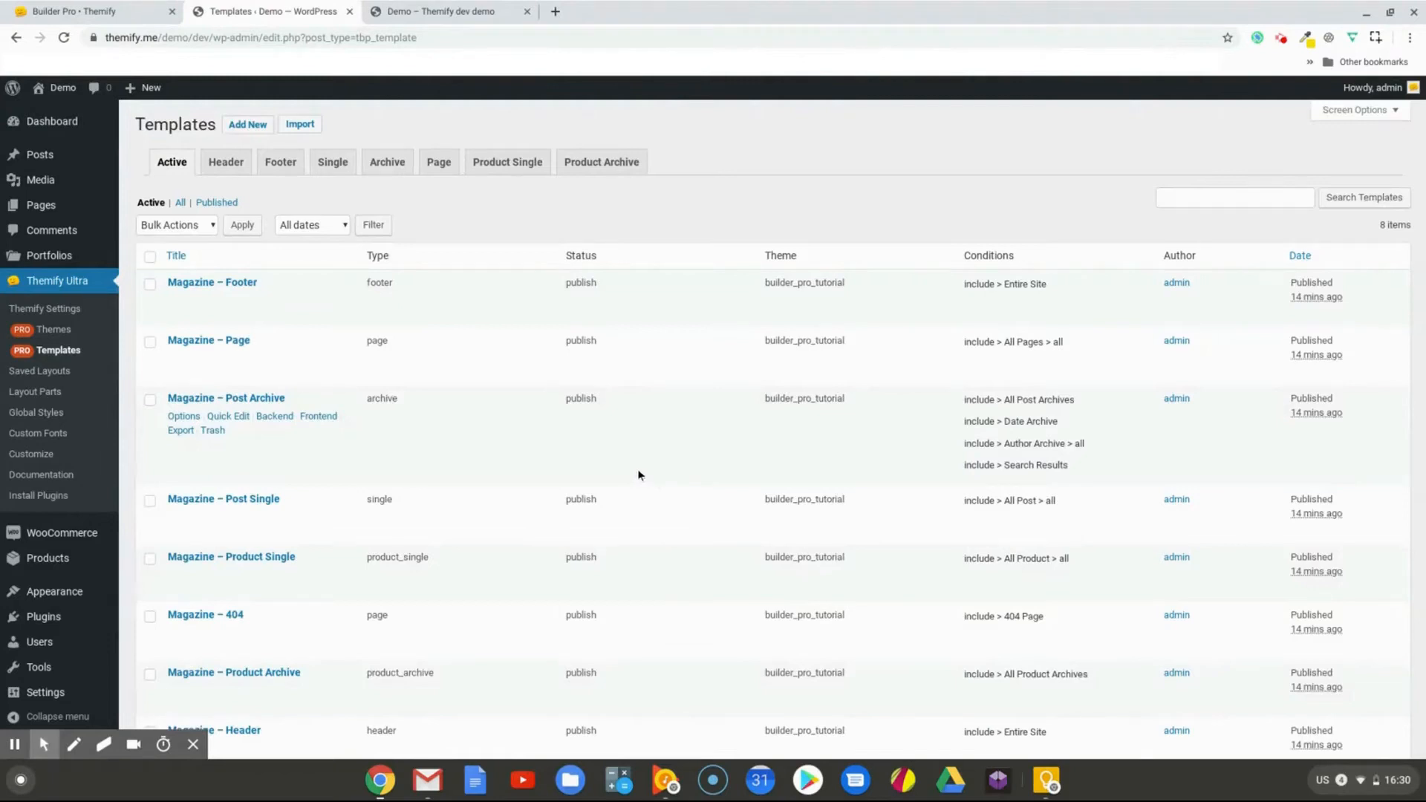
Open the Magazine – Post Single template in the frontend builder and examine its featured image, title, meta, content and comments modules
left_click(329, 161)
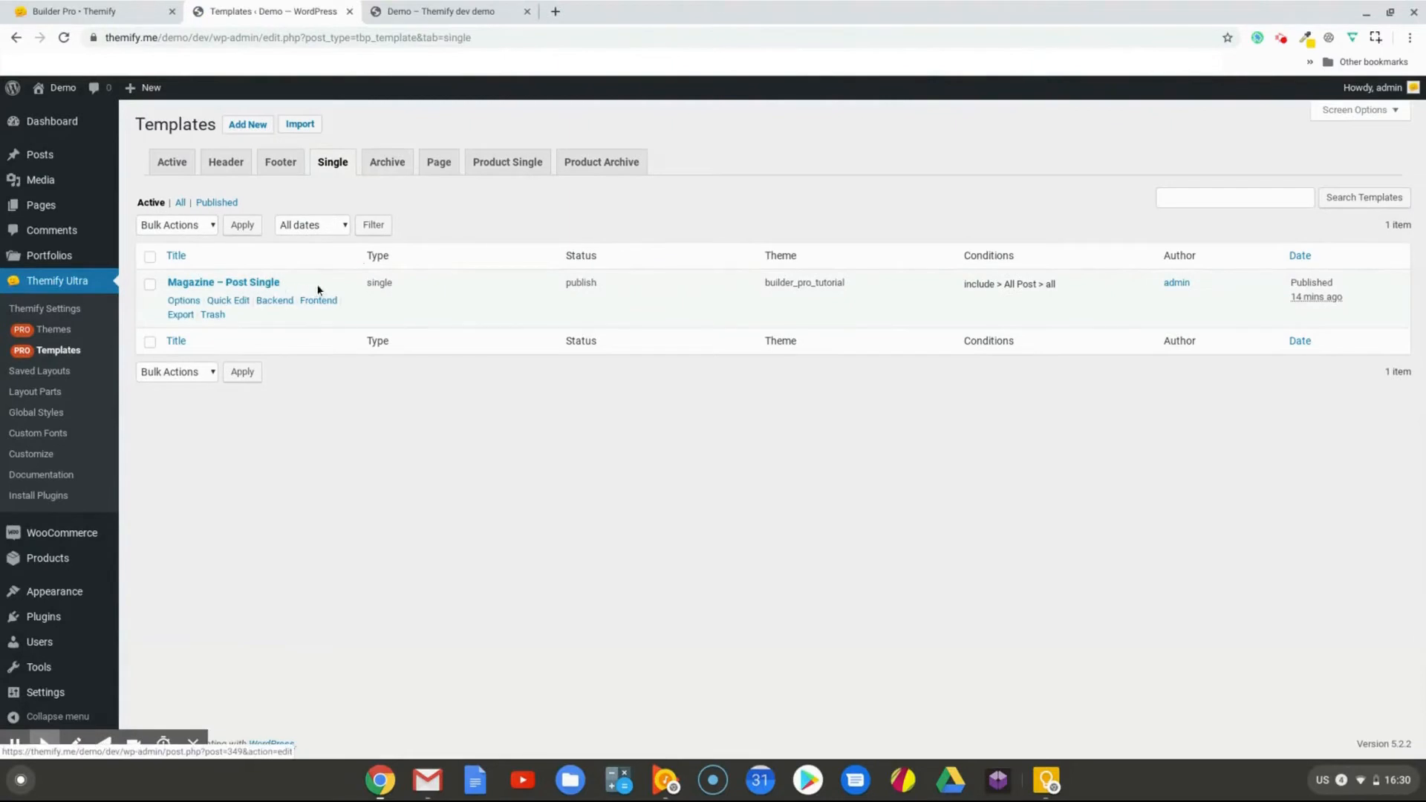
left_click(317, 302)
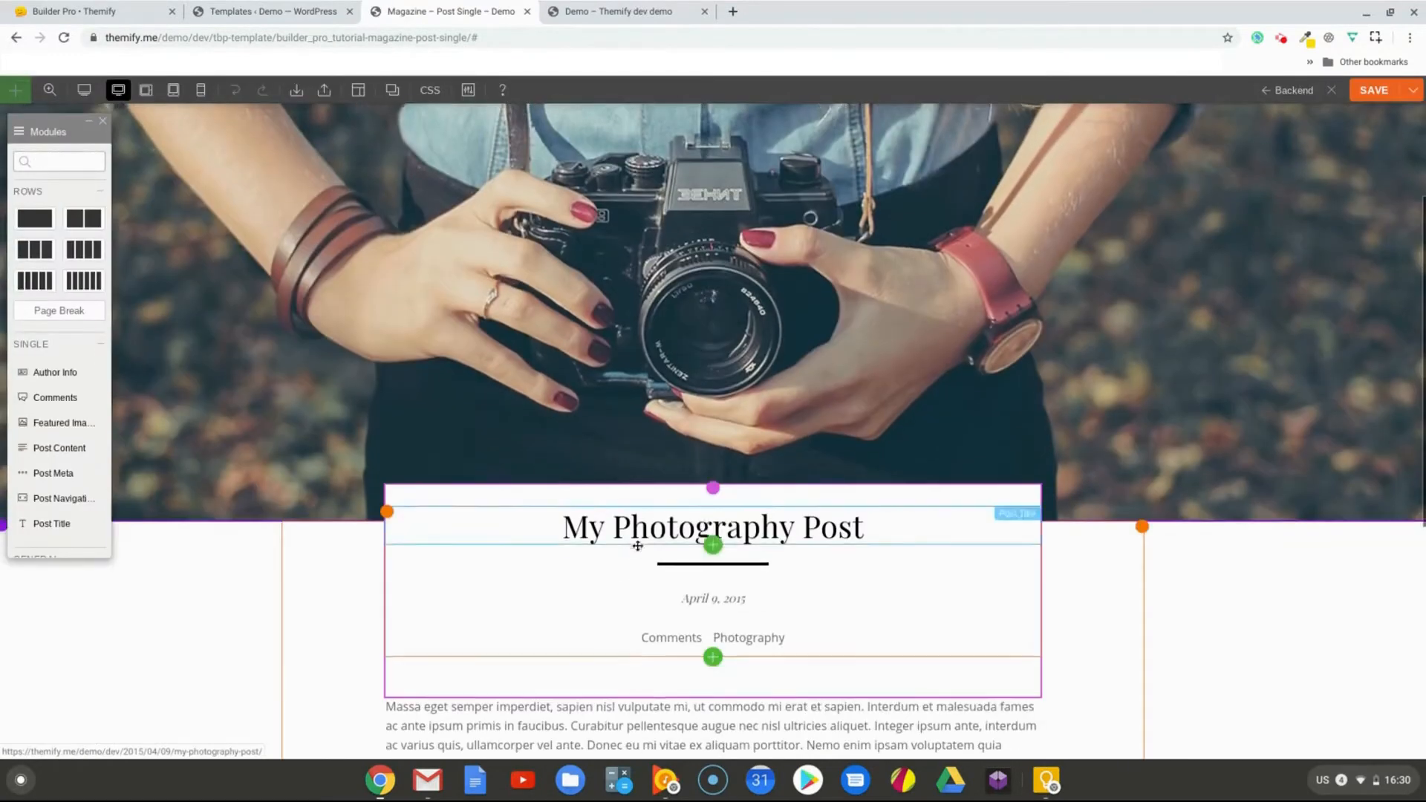
scroll(605, 520, "down", 1)
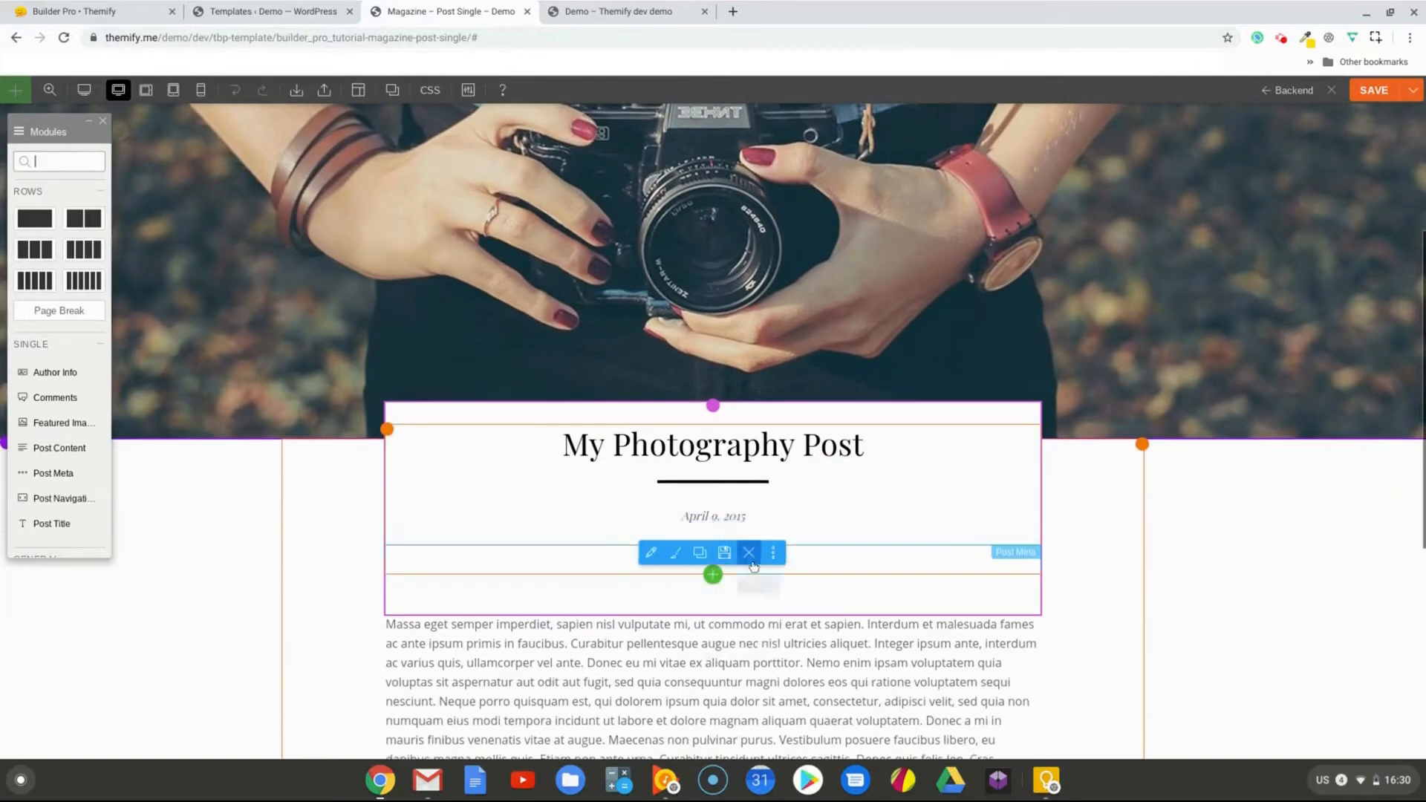
scroll(488, 512, "down", 3)
scroll(488, 512, "down", 4)
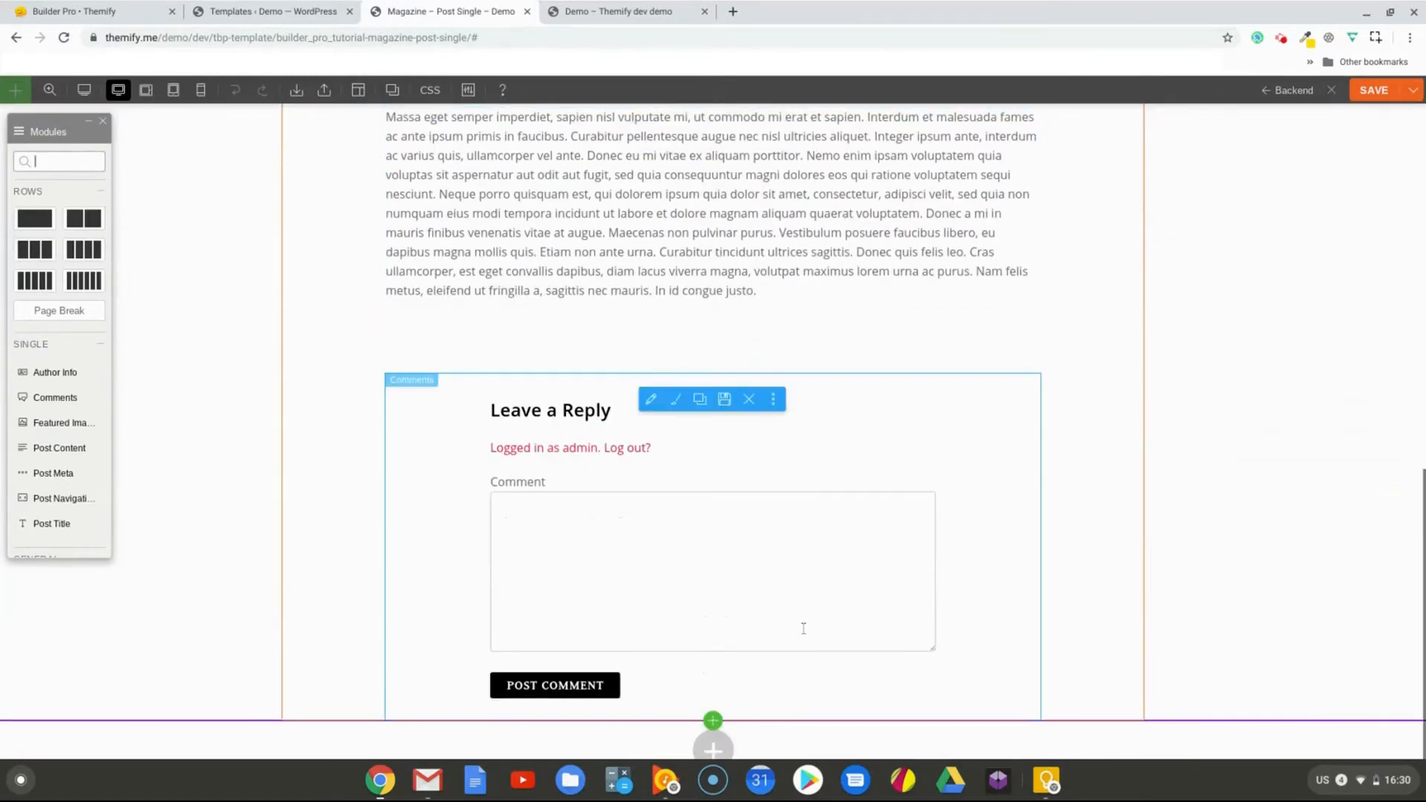
scroll(805, 627, "up", 9)
scroll(792, 616, "up", 2)
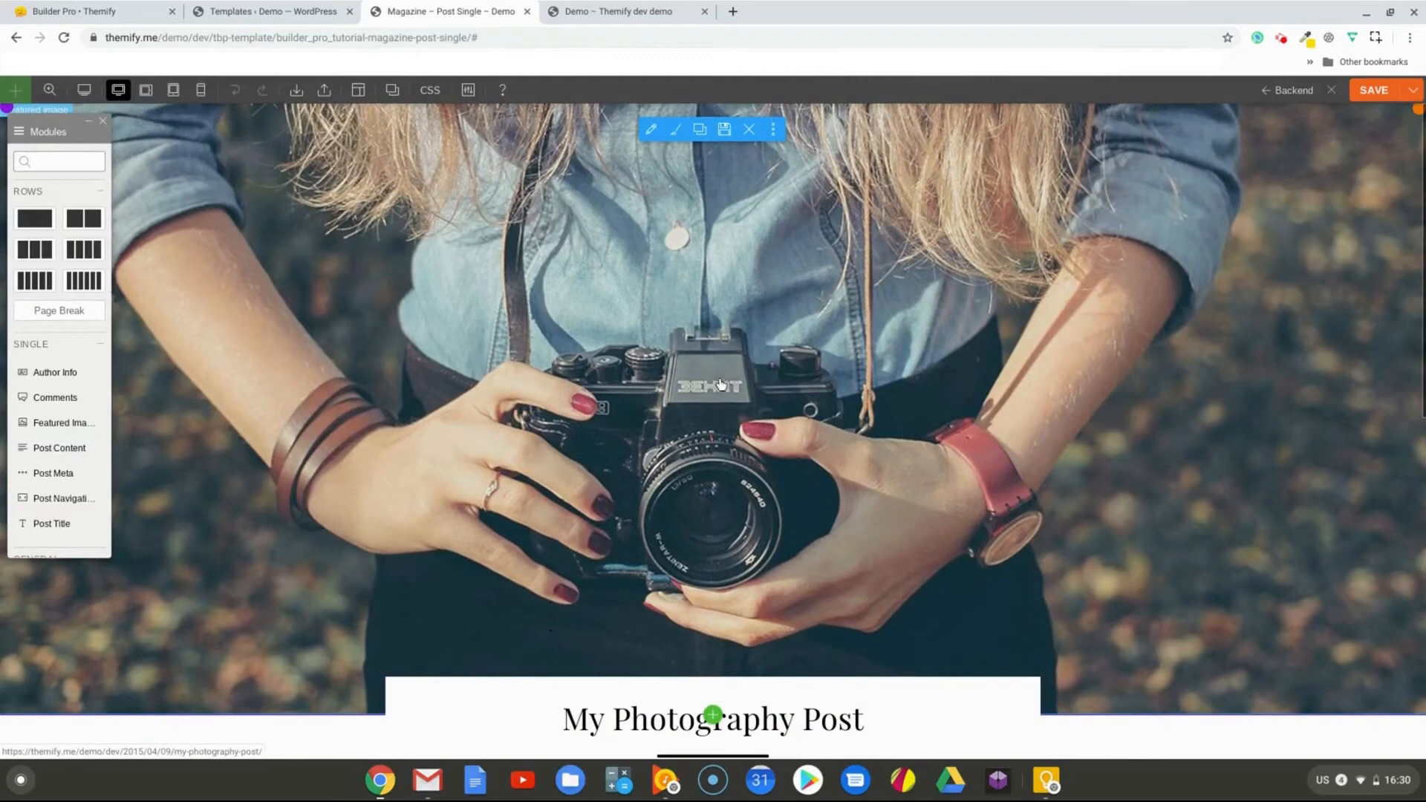
View the Gallery Layout post from the posts list and examine its featured image, title, meta, content and comment form on the live site
left_click(271, 13)
mouse_move(35, 155)
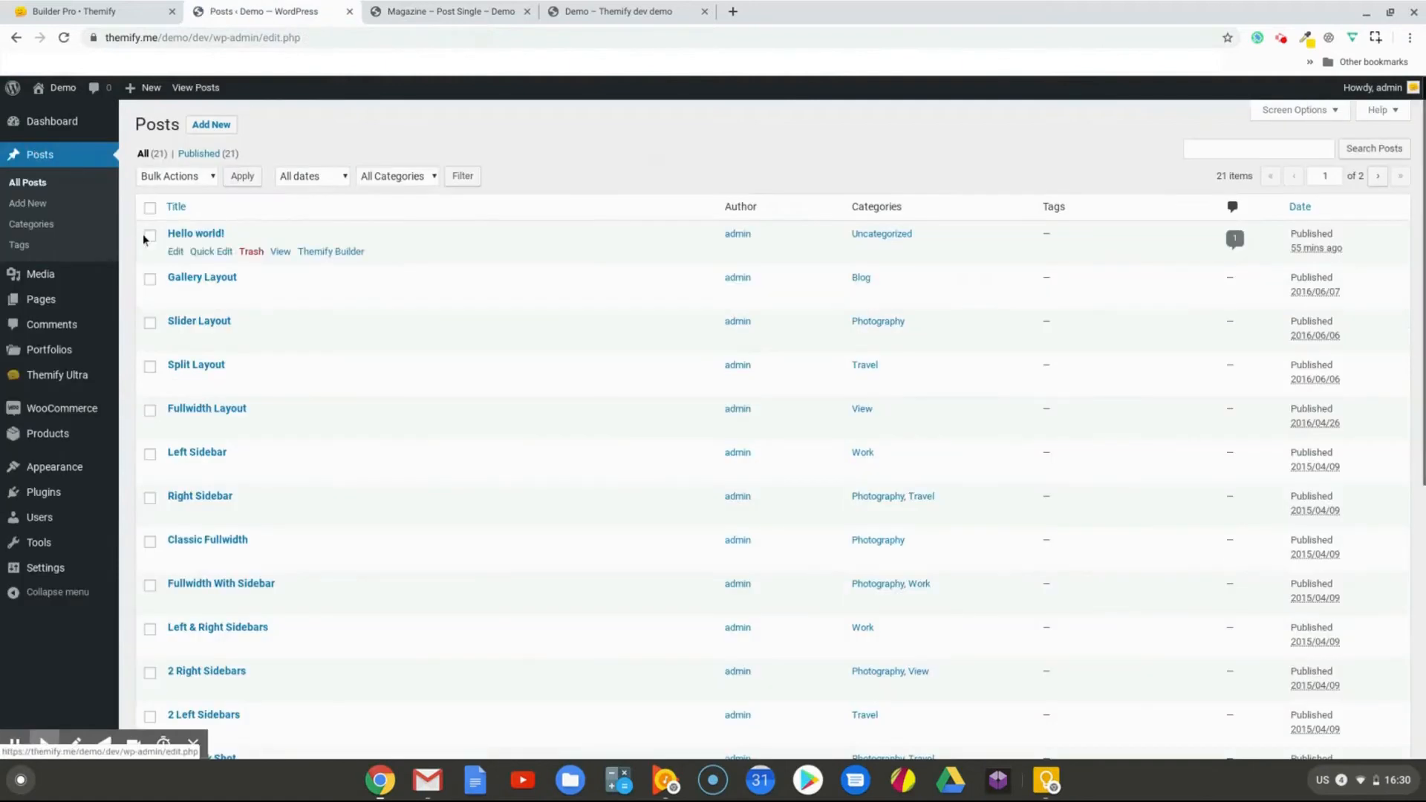
left_click(279, 295)
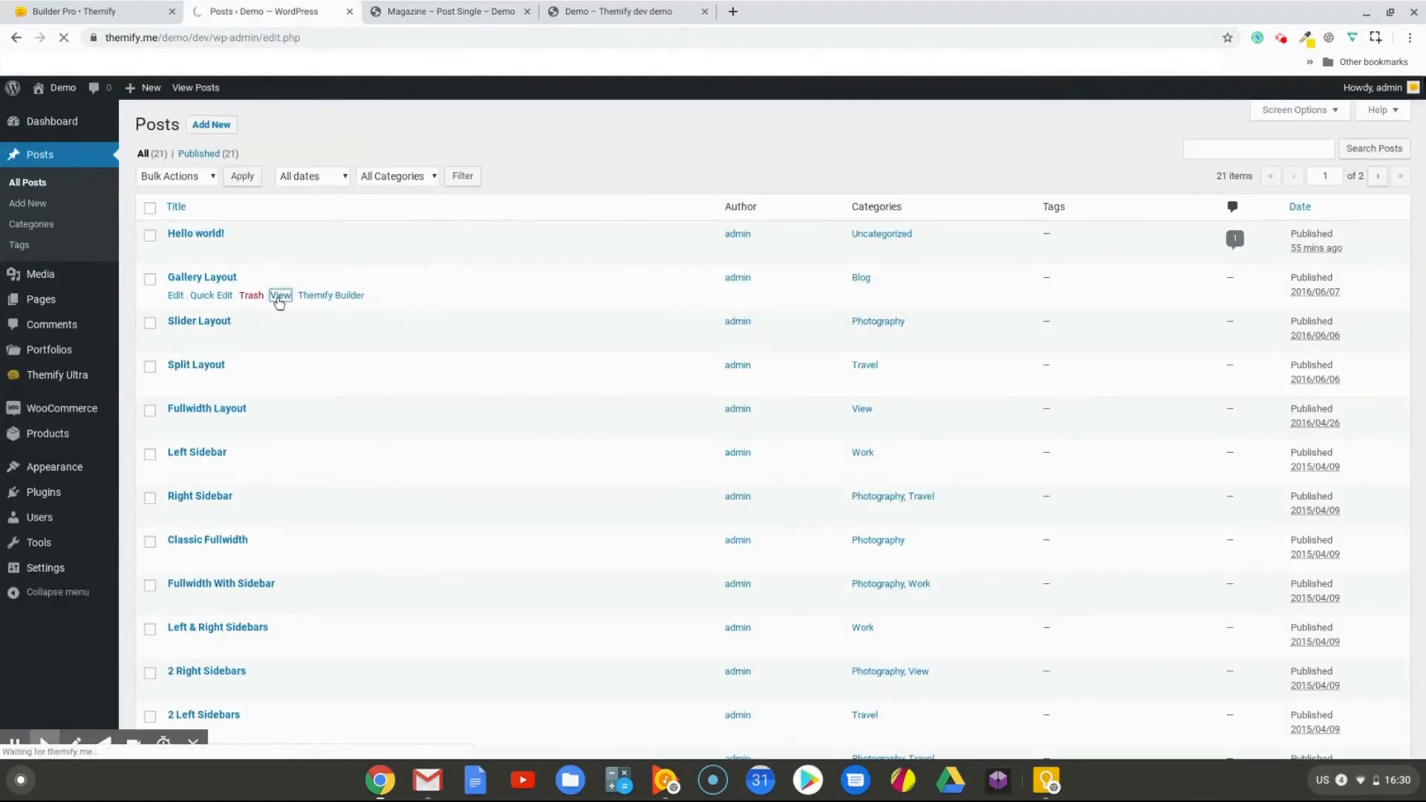
scroll(475, 475, "down", 3)
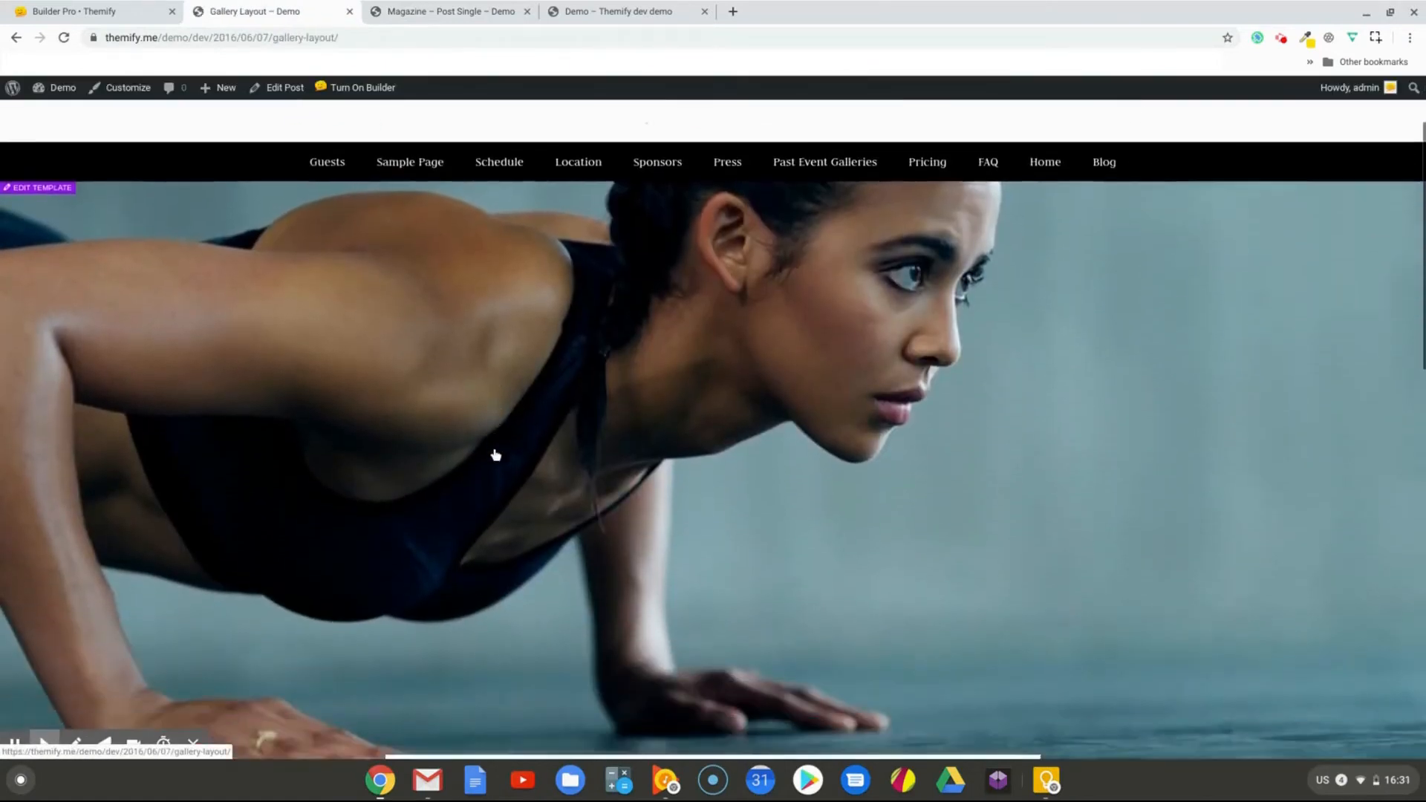
scroll(457, 417, "down", 3)
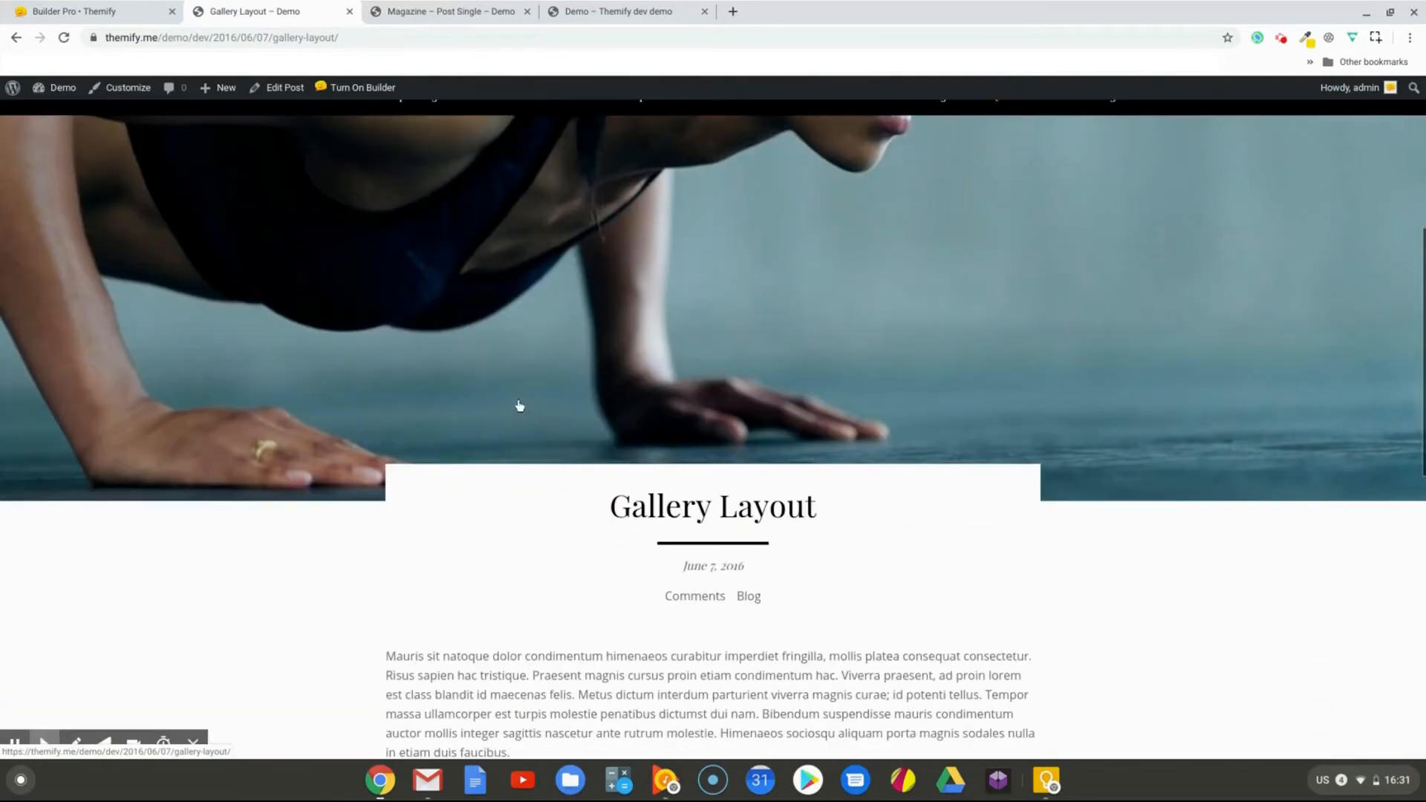
scroll(532, 471, "down", 1)
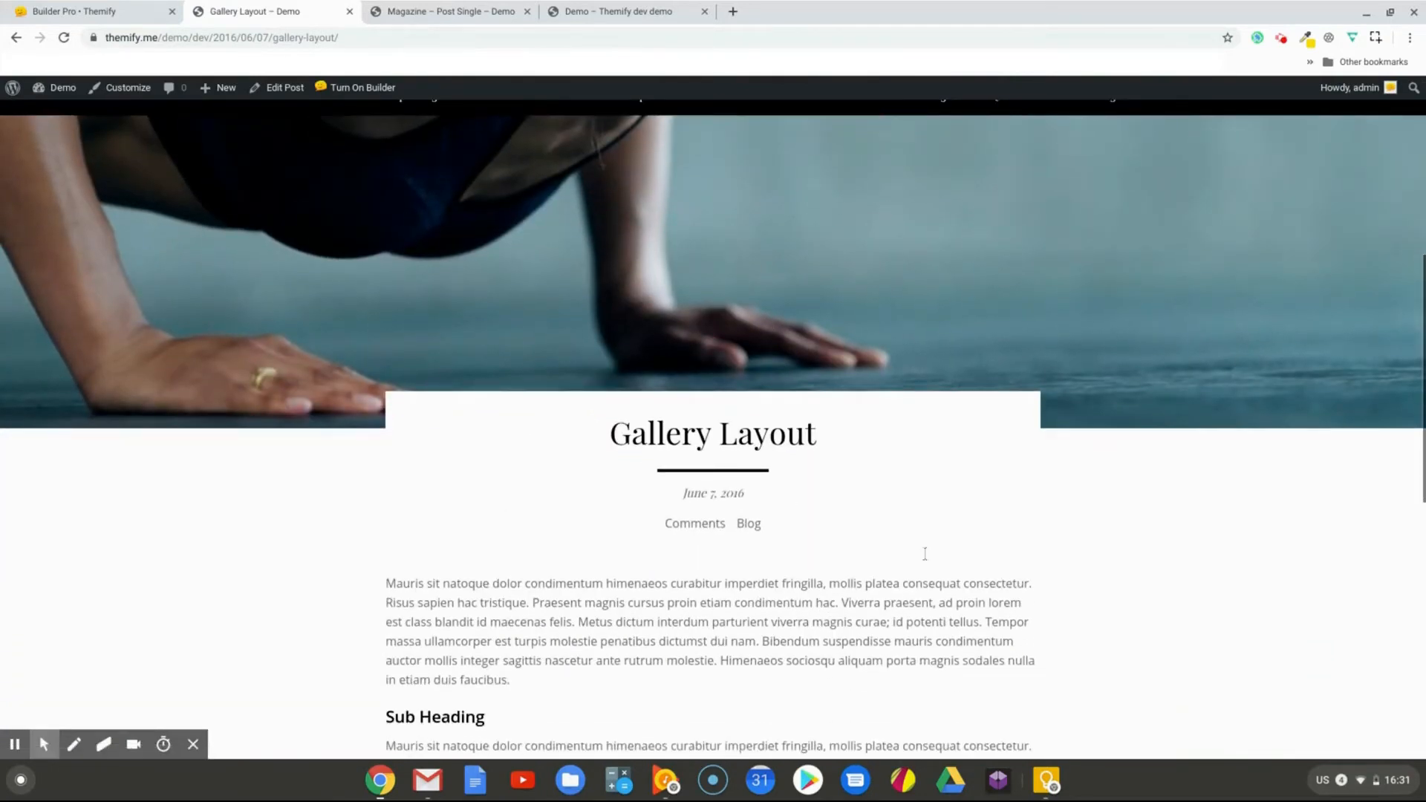
scroll(1029, 348, "up", 5)
scroll(661, 598, "down", 5)
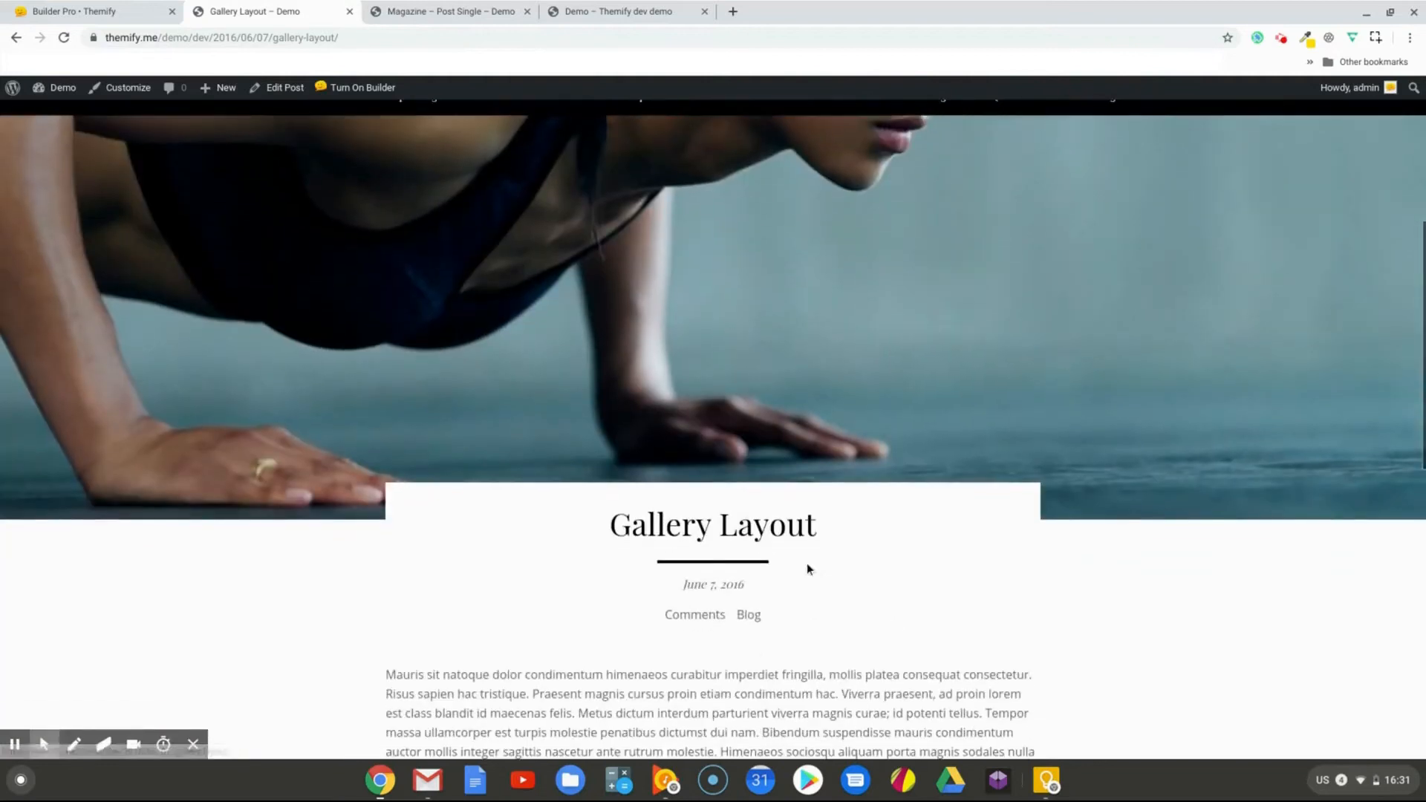
scroll(609, 548, "down", 6)
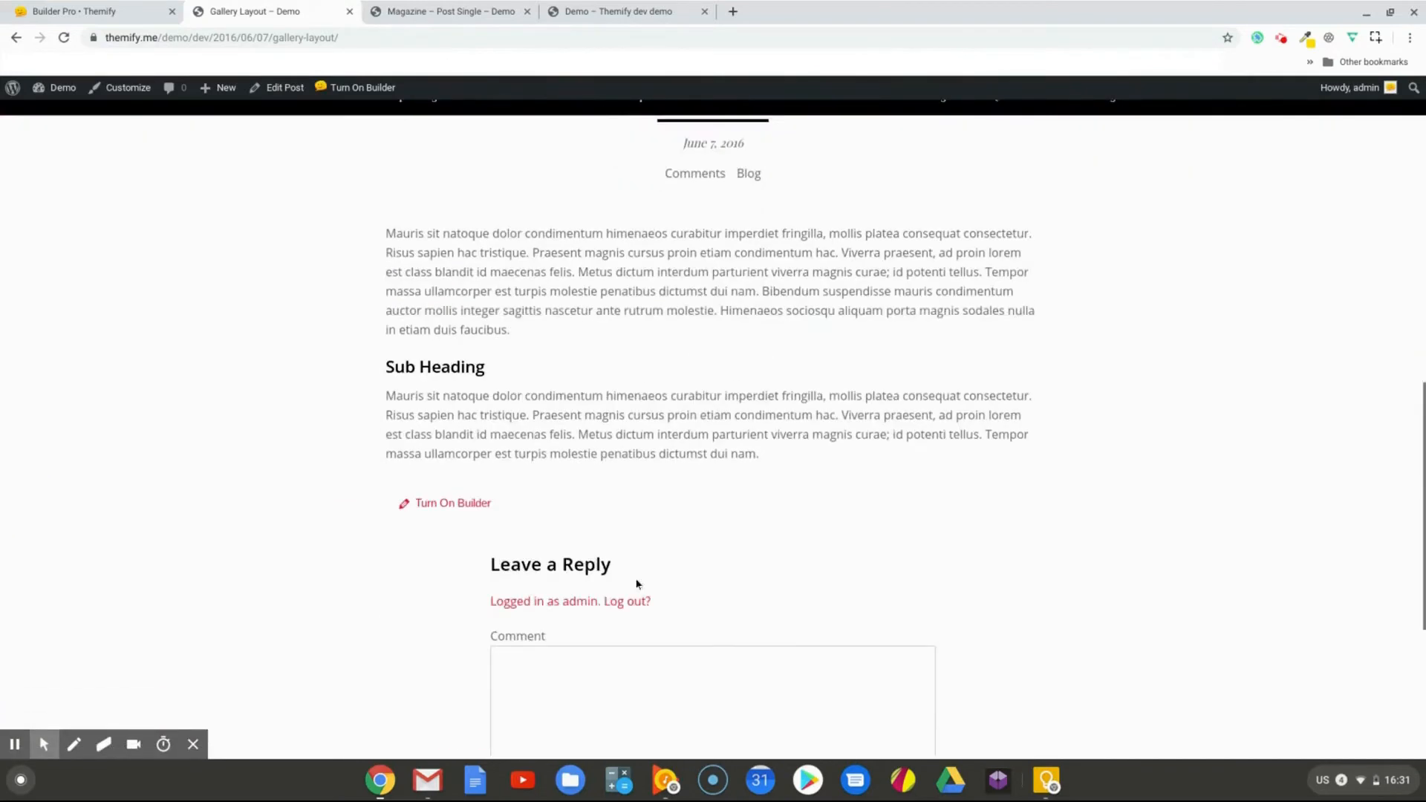
scroll(648, 514, "up", 8)
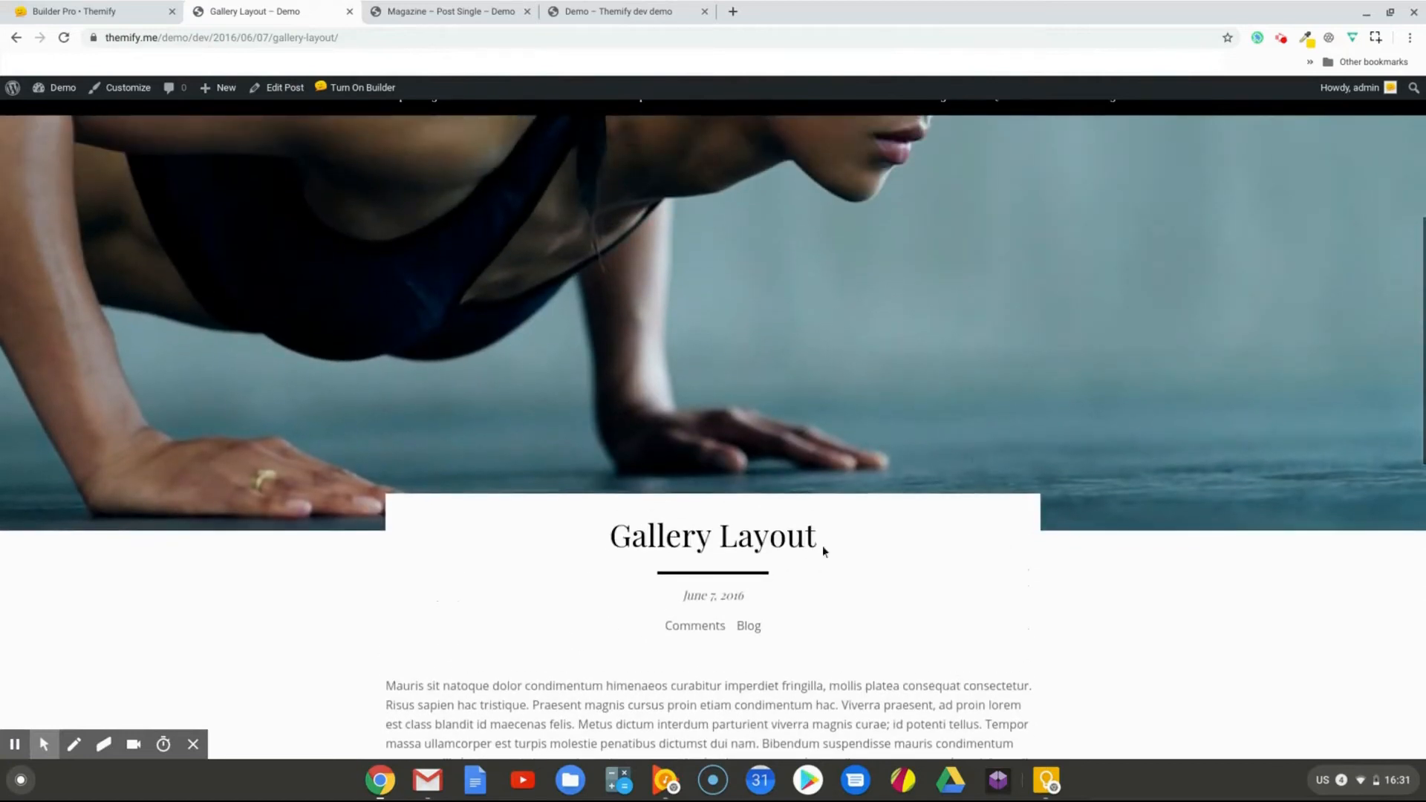
scroll(757, 533, "up", 5)
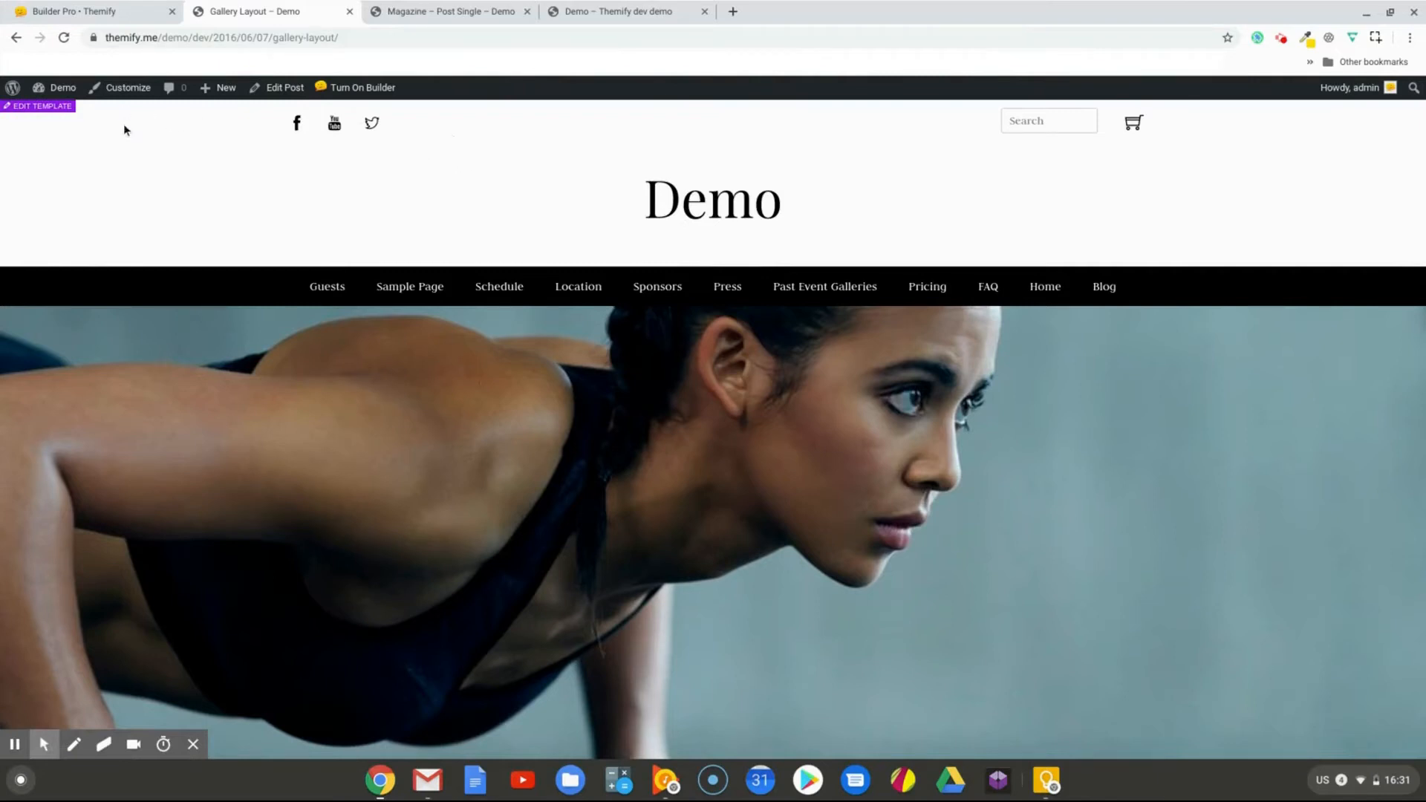
Return to the Pro templates list, filter it to page templates, and open Magazine – Page in the frontend builder
left_click(62, 88)
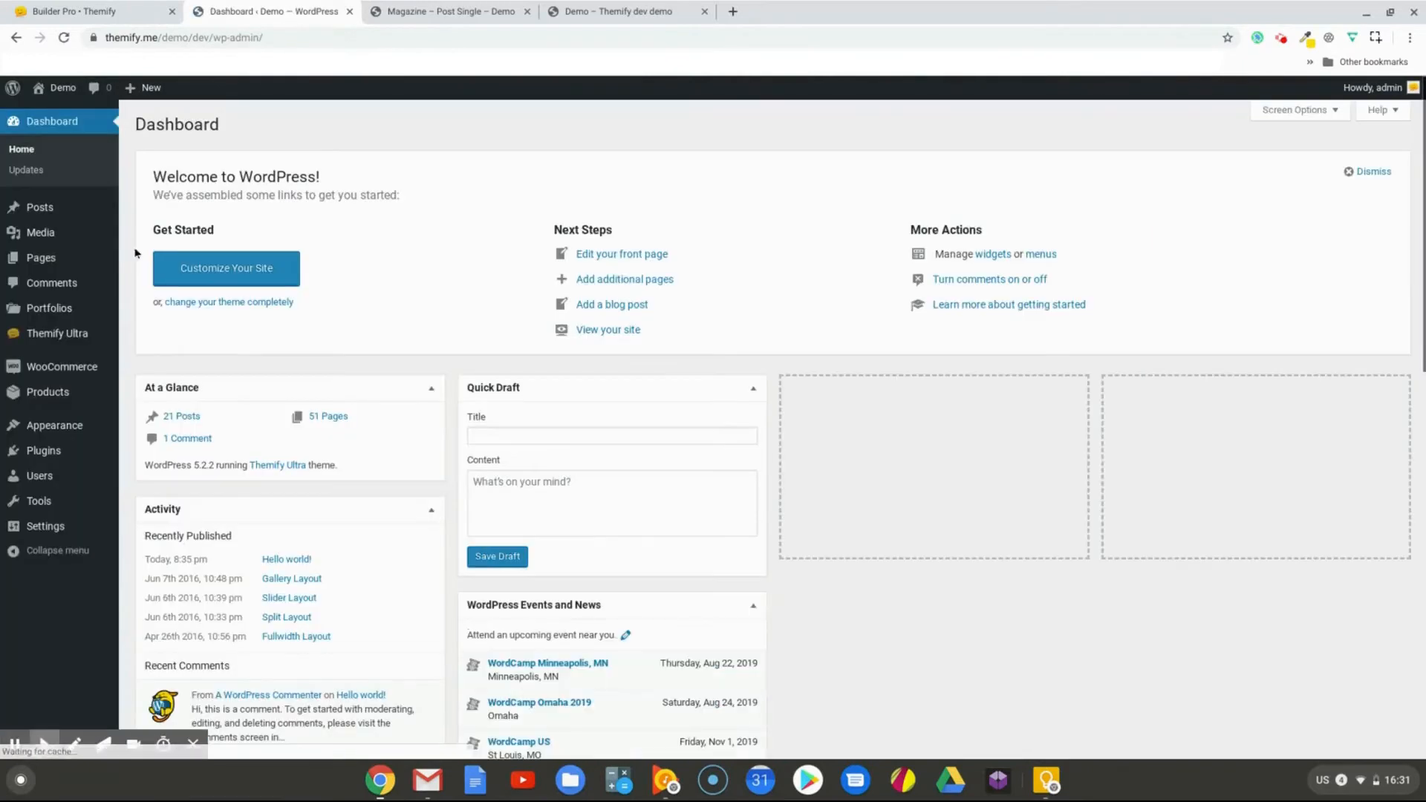
mouse_move(62, 338)
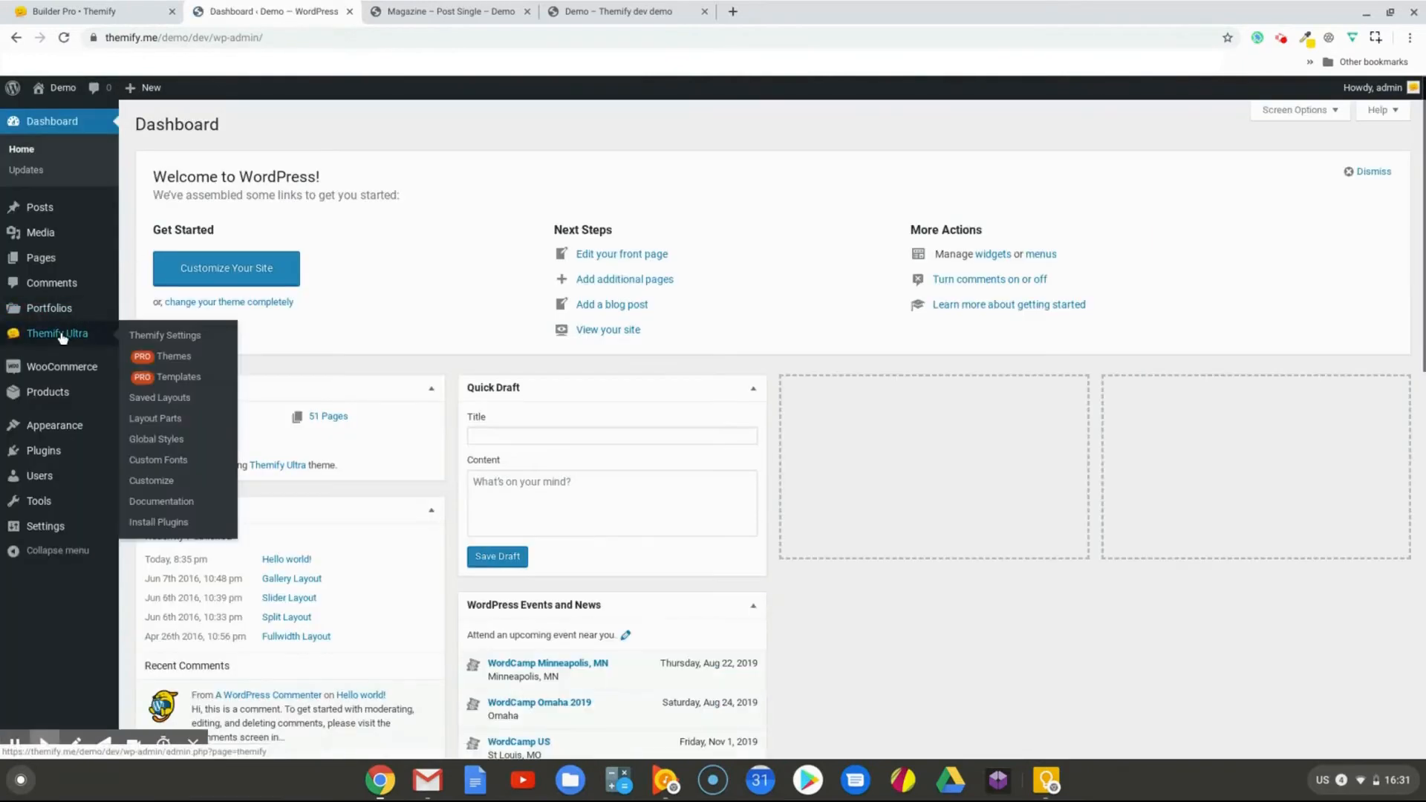
left_click(170, 376)
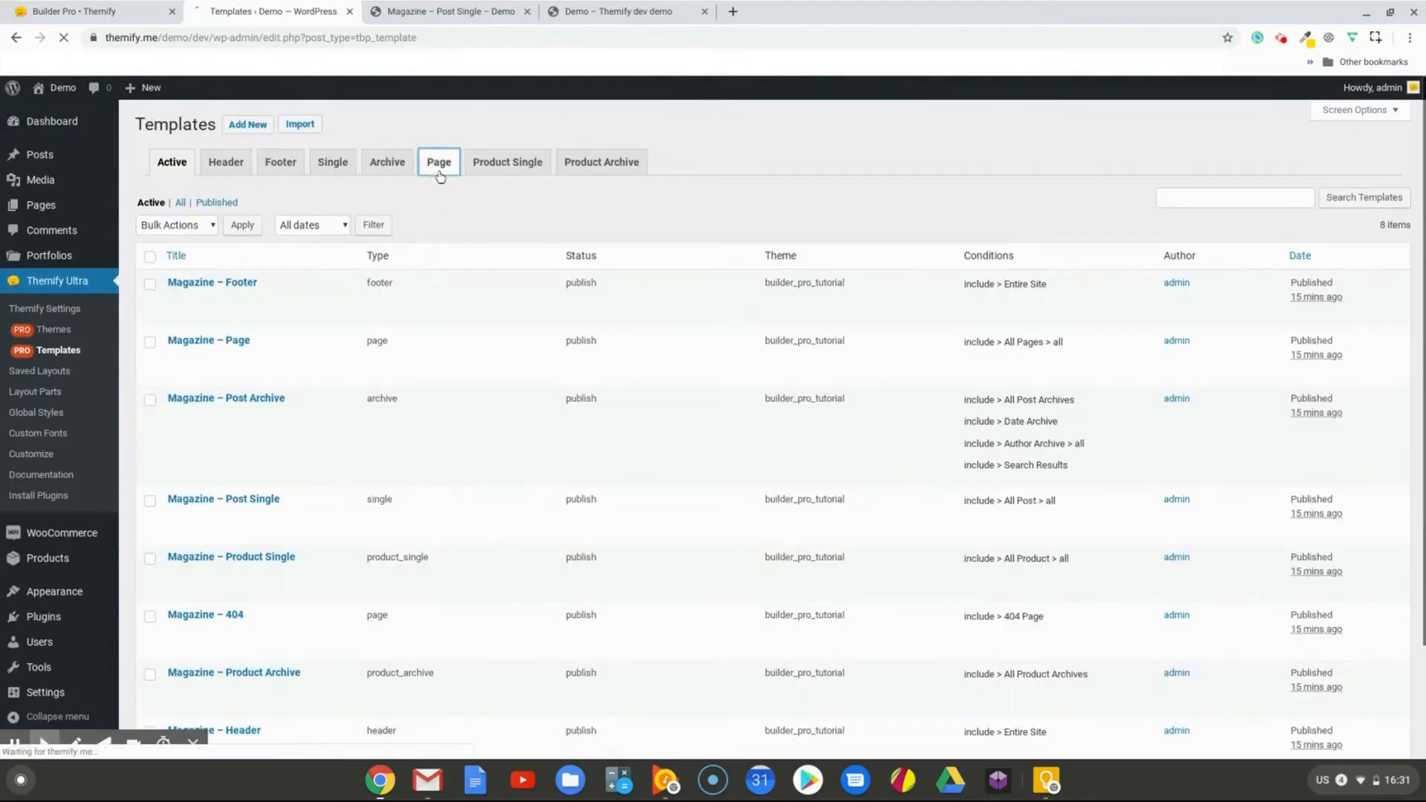
left_click(440, 163)
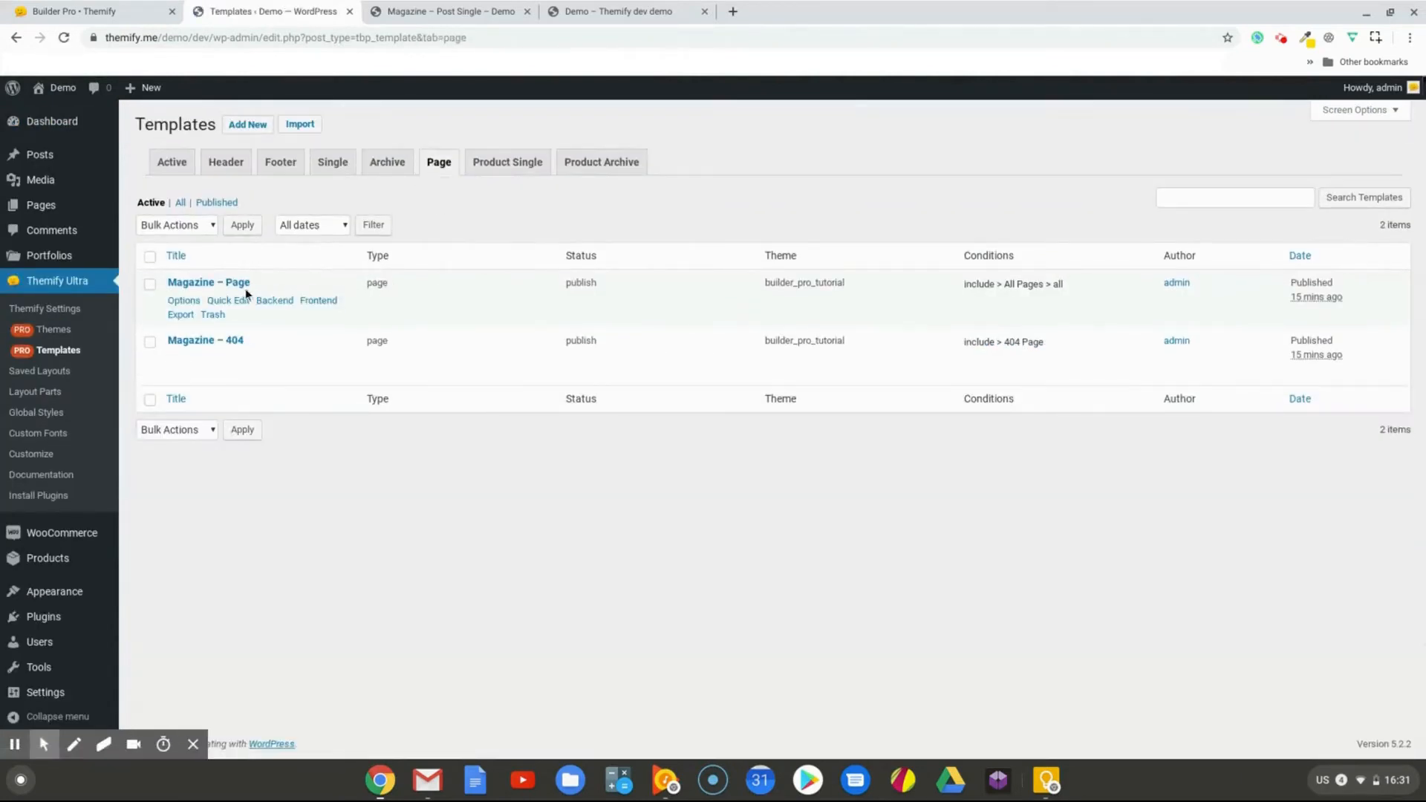
left_click(317, 300)
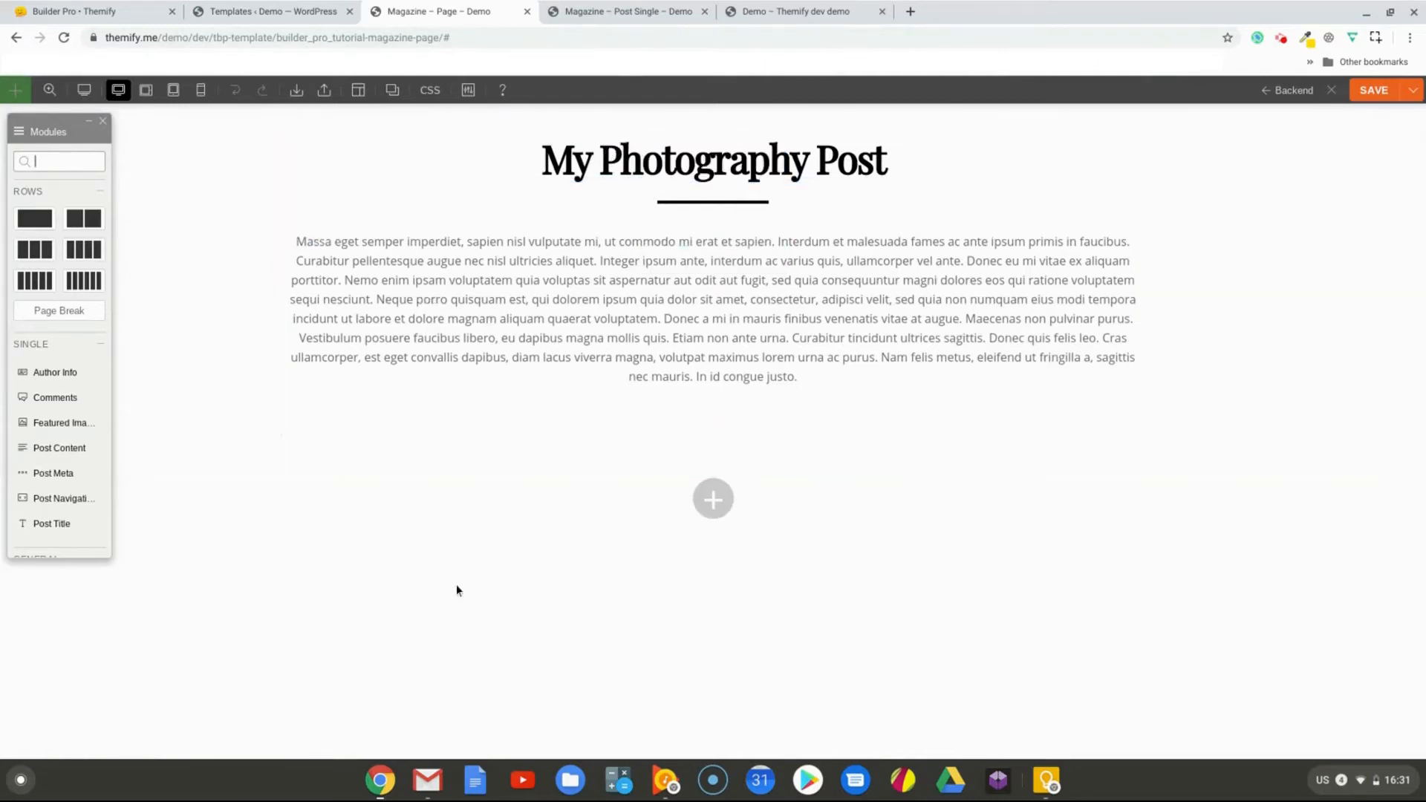
View the Appearance page from the site's pages list and examine how the page template lays out its title and content
left_click(238, 15)
left_click(47, 210)
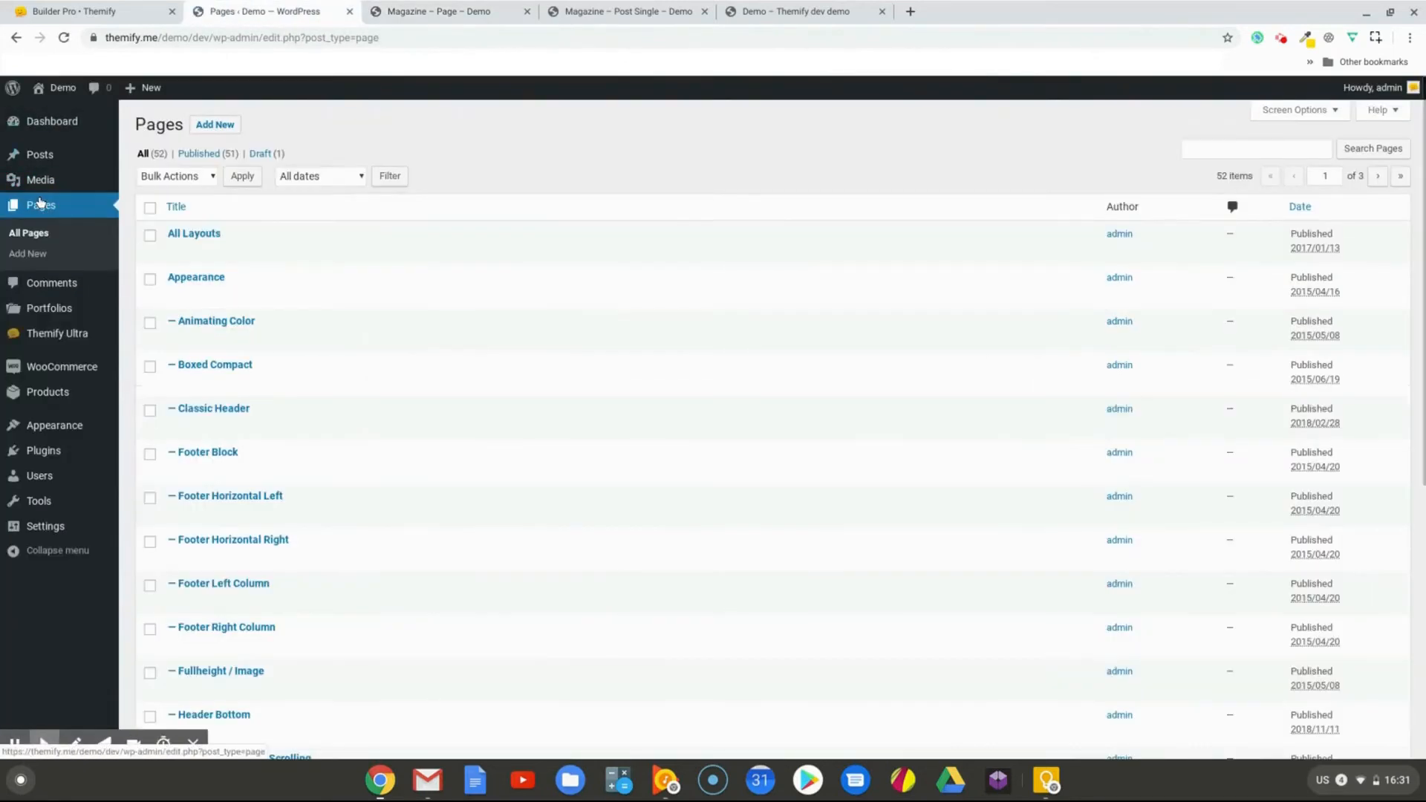
left_click(278, 295)
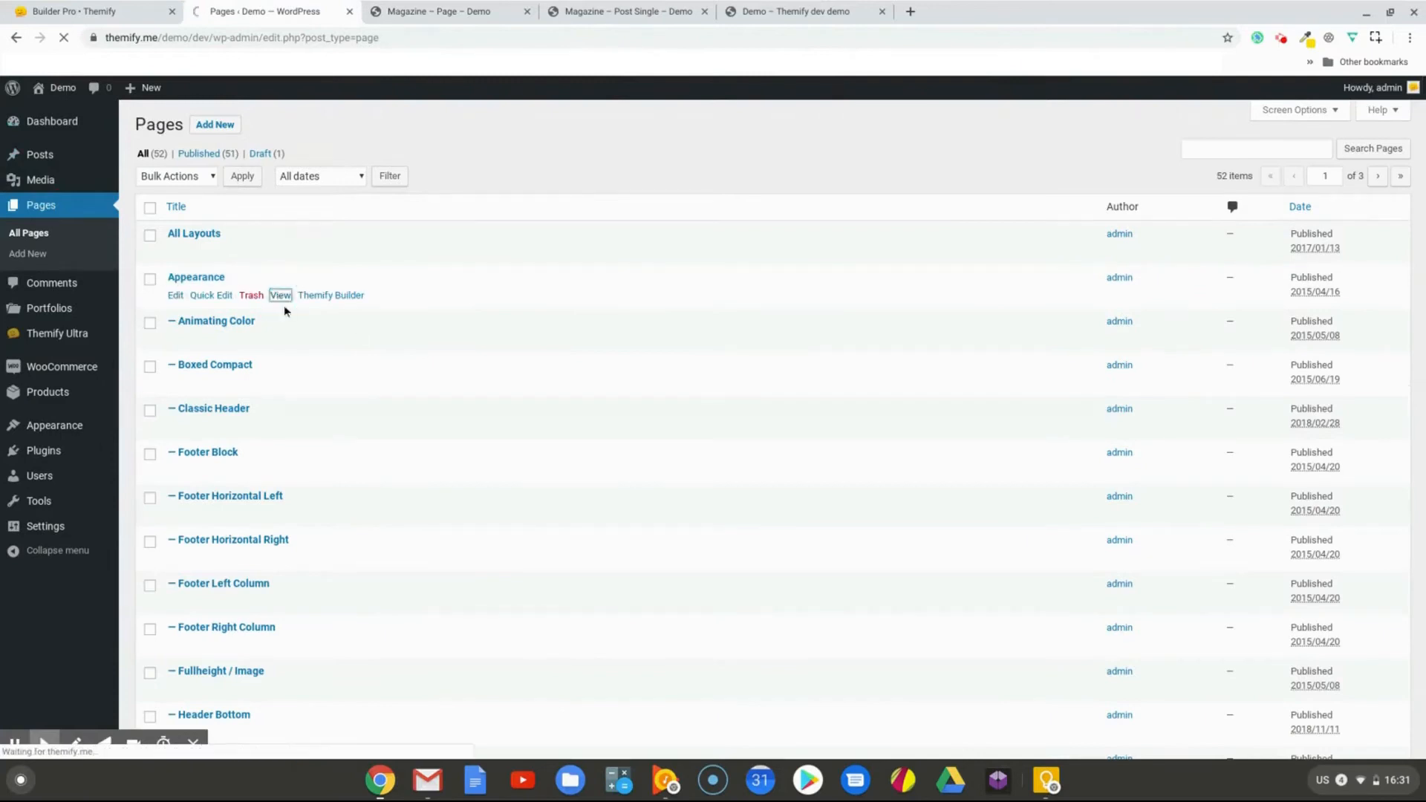
scroll(534, 229, "down", 3)
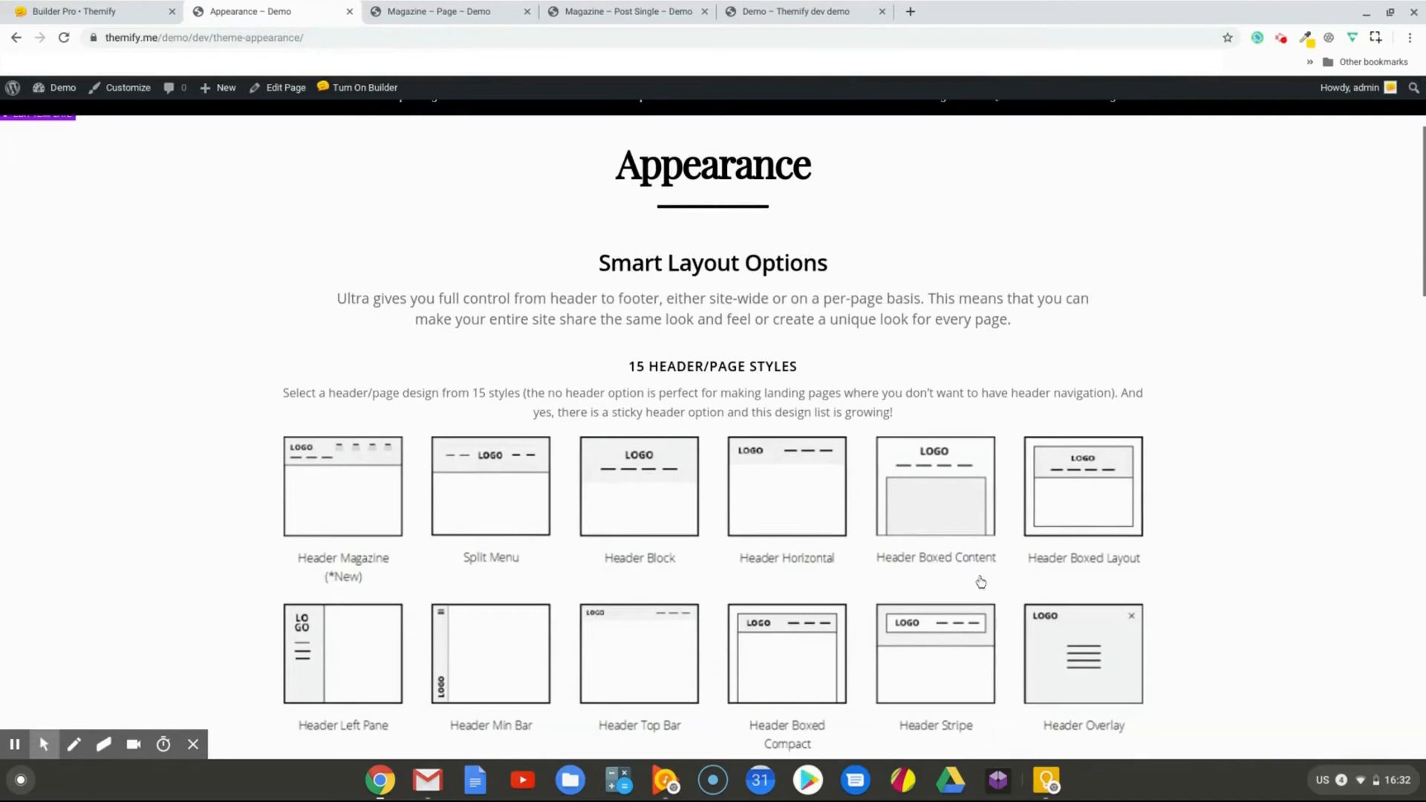
scroll(674, 499, "down", 5)
scroll(850, 449, "up", 10)
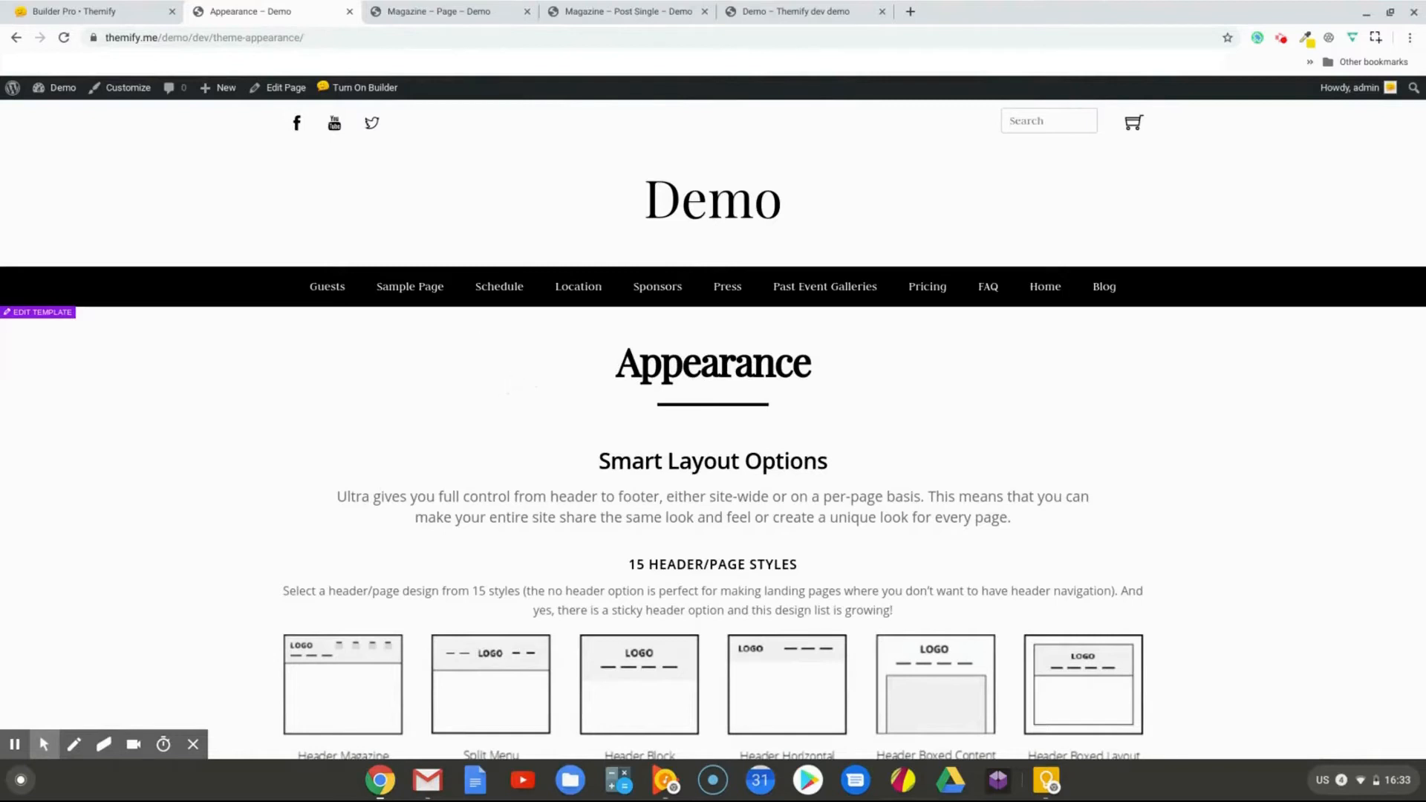
Open the Magazine – Post Archive template from the archive templates in the frontend builder and examine its archive title and posts grid
left_click(61, 94)
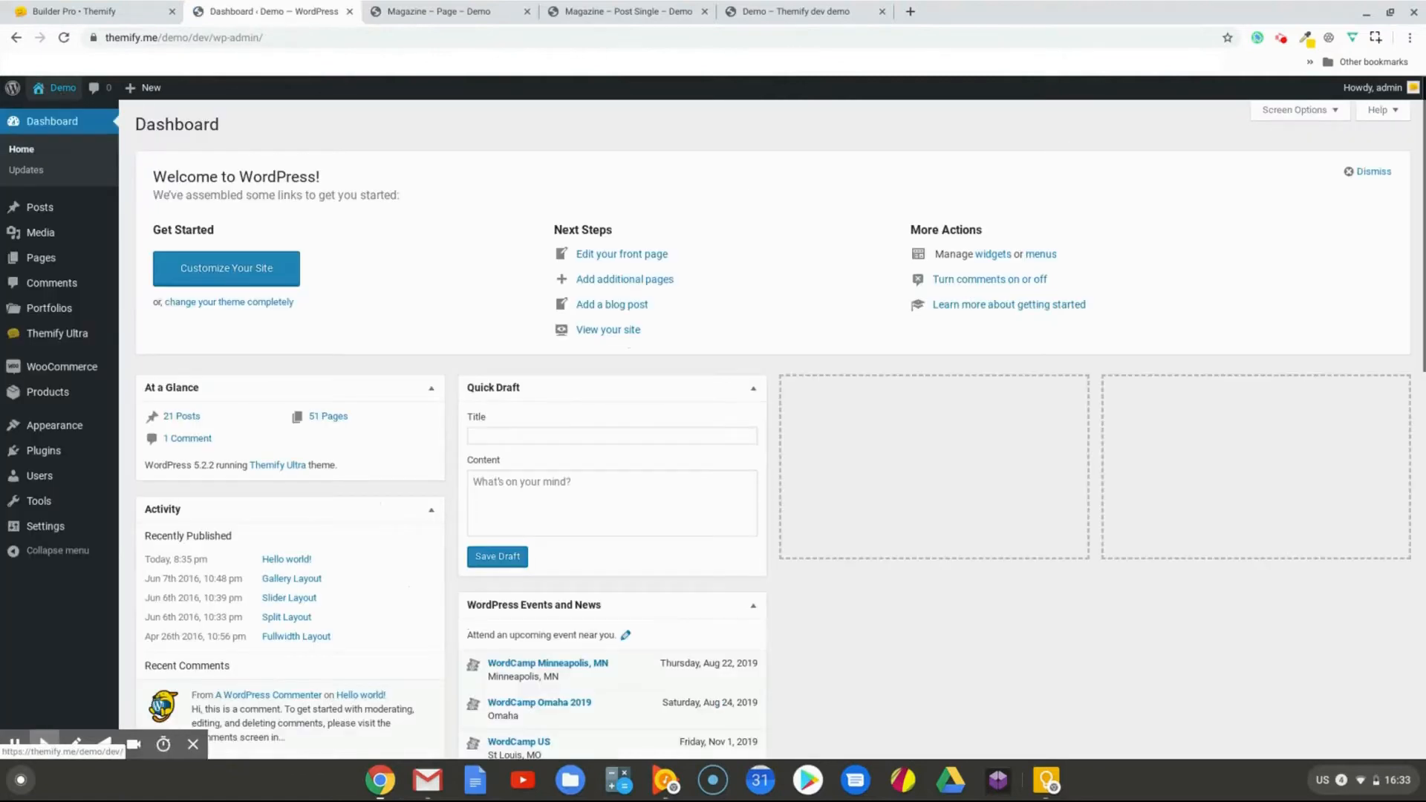
mouse_move(66, 334)
left_click(188, 378)
left_click(387, 173)
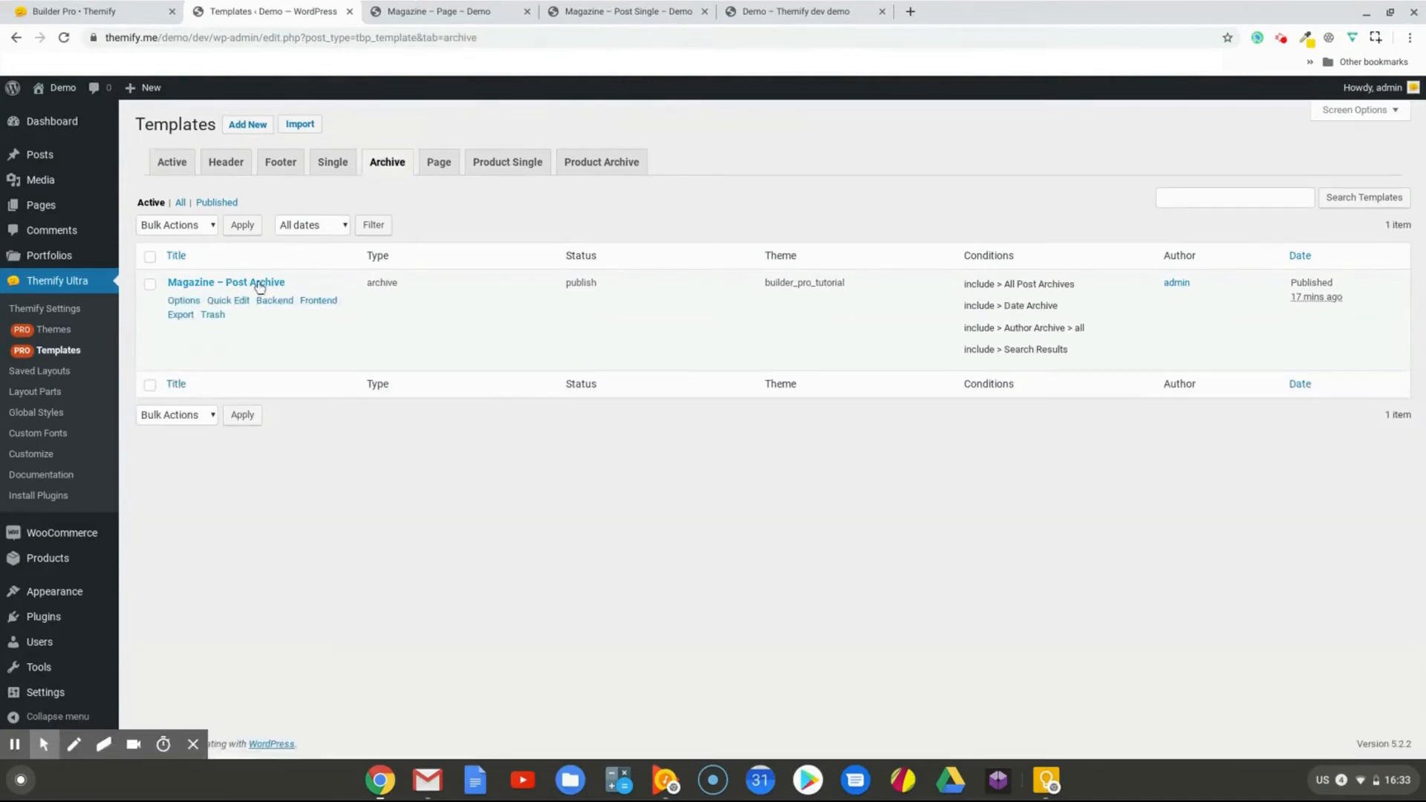
left_click(320, 300)
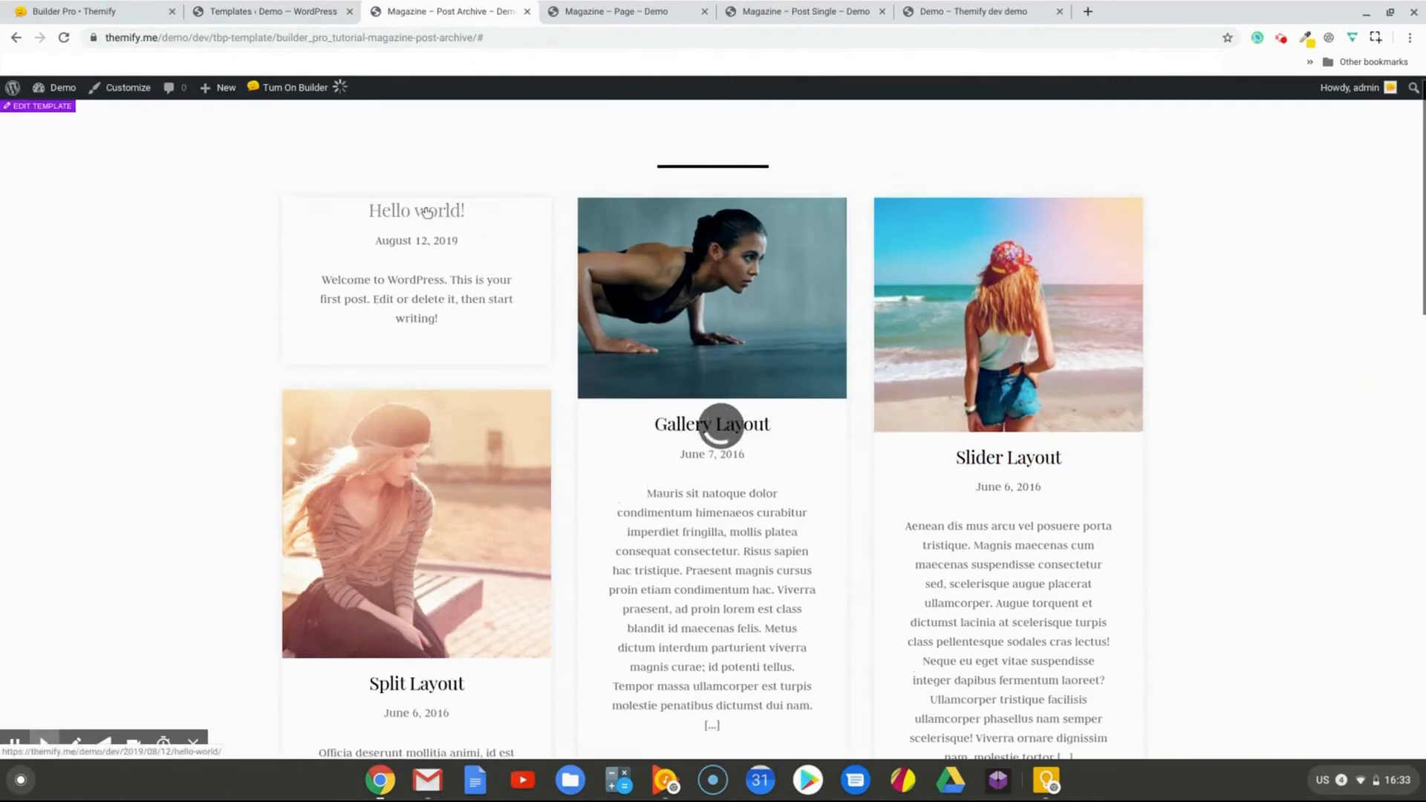
scroll(865, 453, "down", 3)
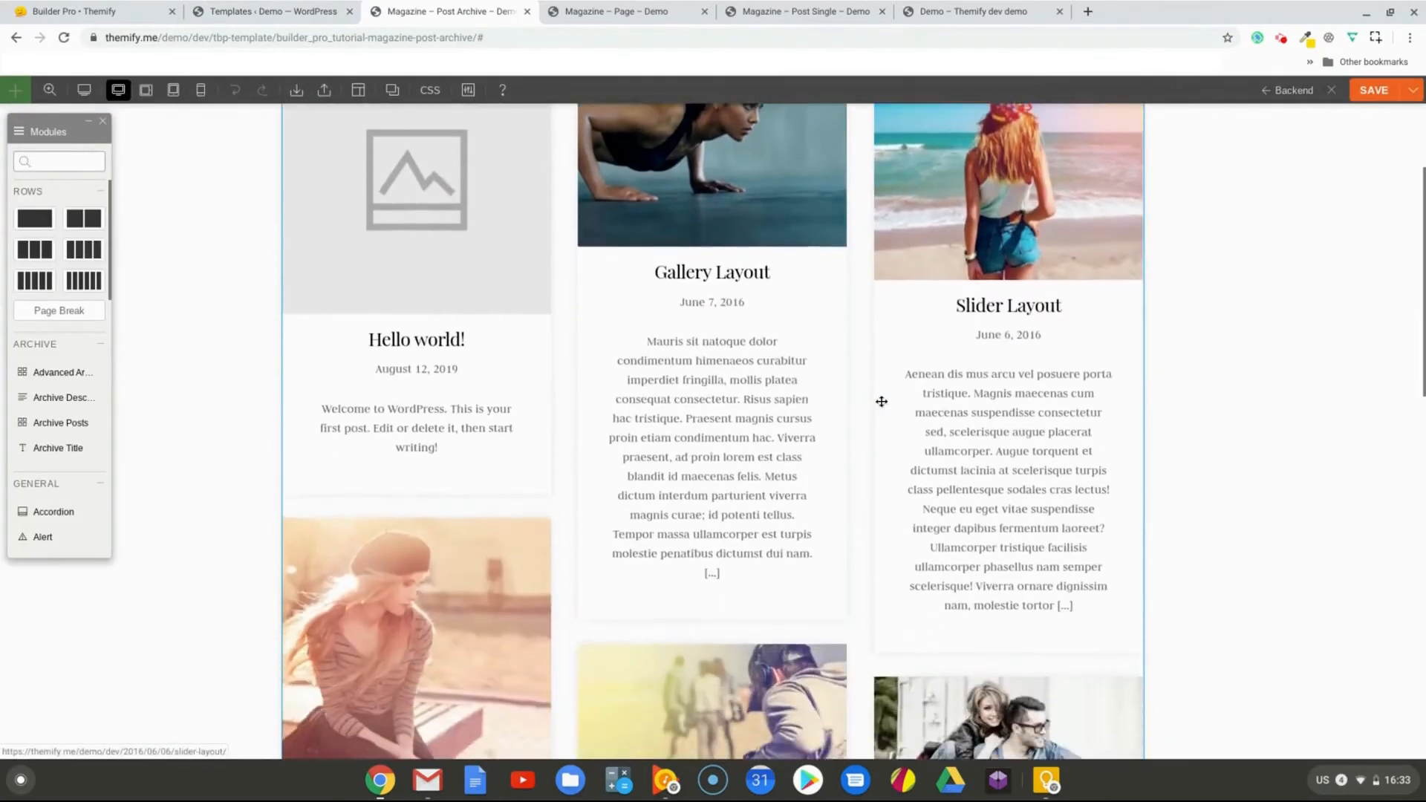
scroll(881, 401, "down", 10)
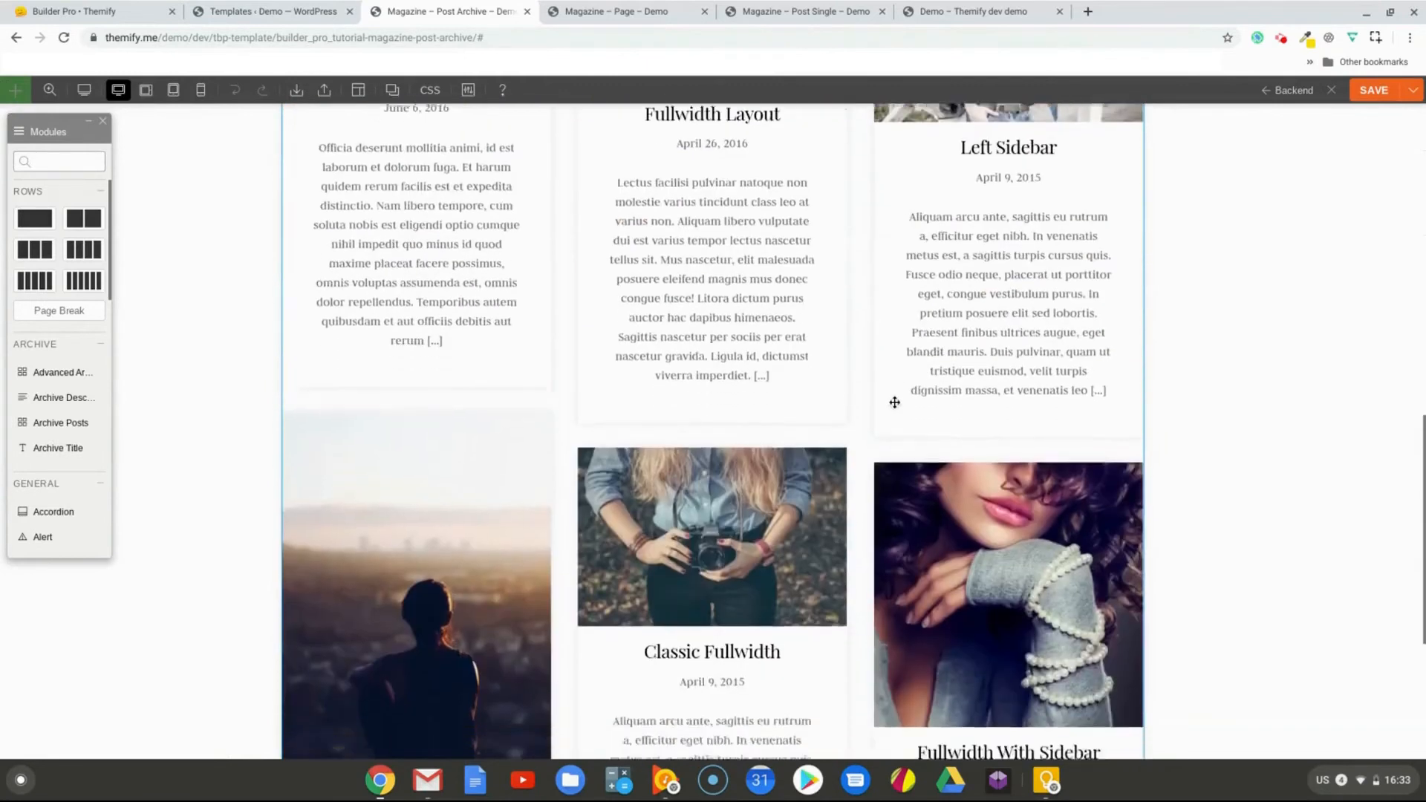
scroll(891, 401, "down", 5)
scroll(886, 387, "up", 15)
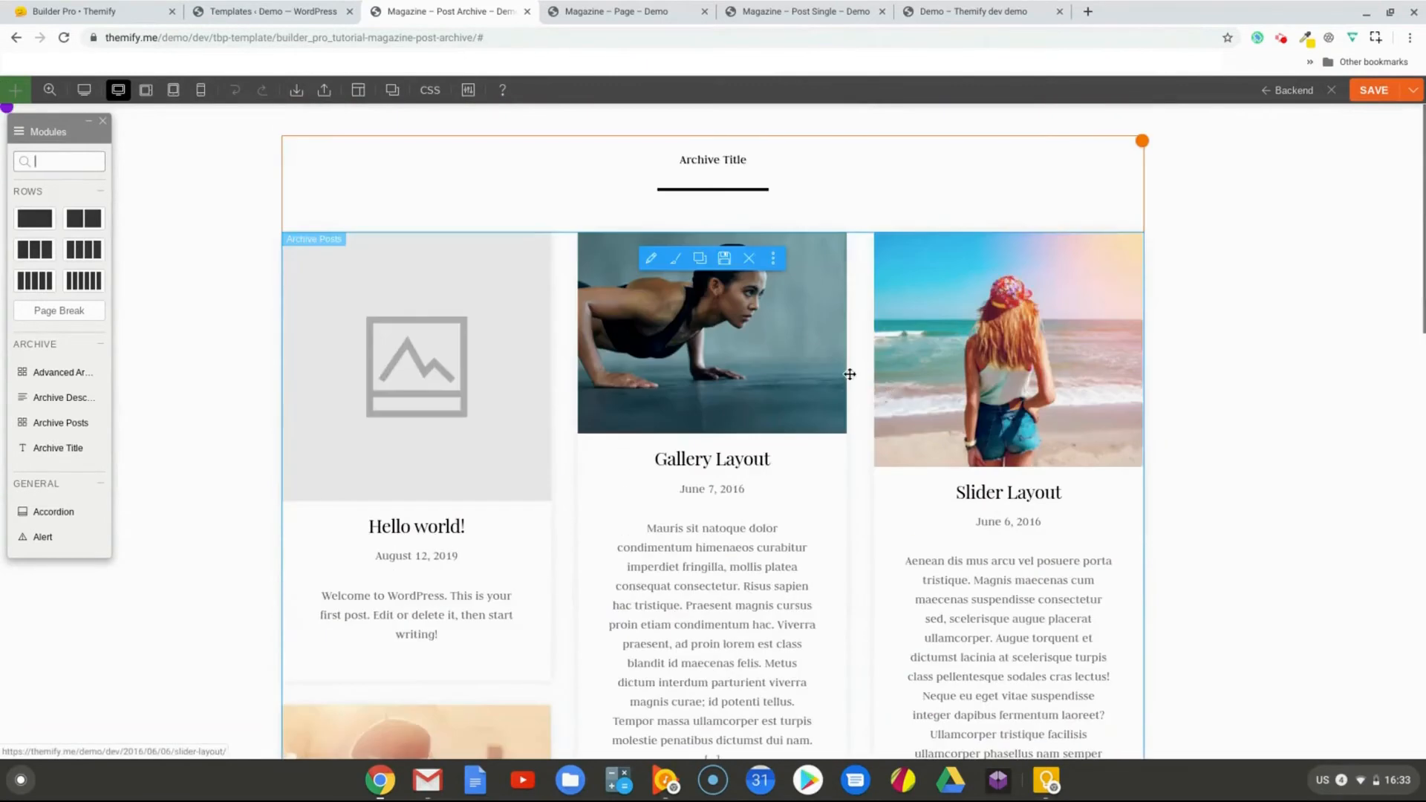
View the Photography category from the post categories list and examine its archive title and post grid on the live site
left_click(251, 12)
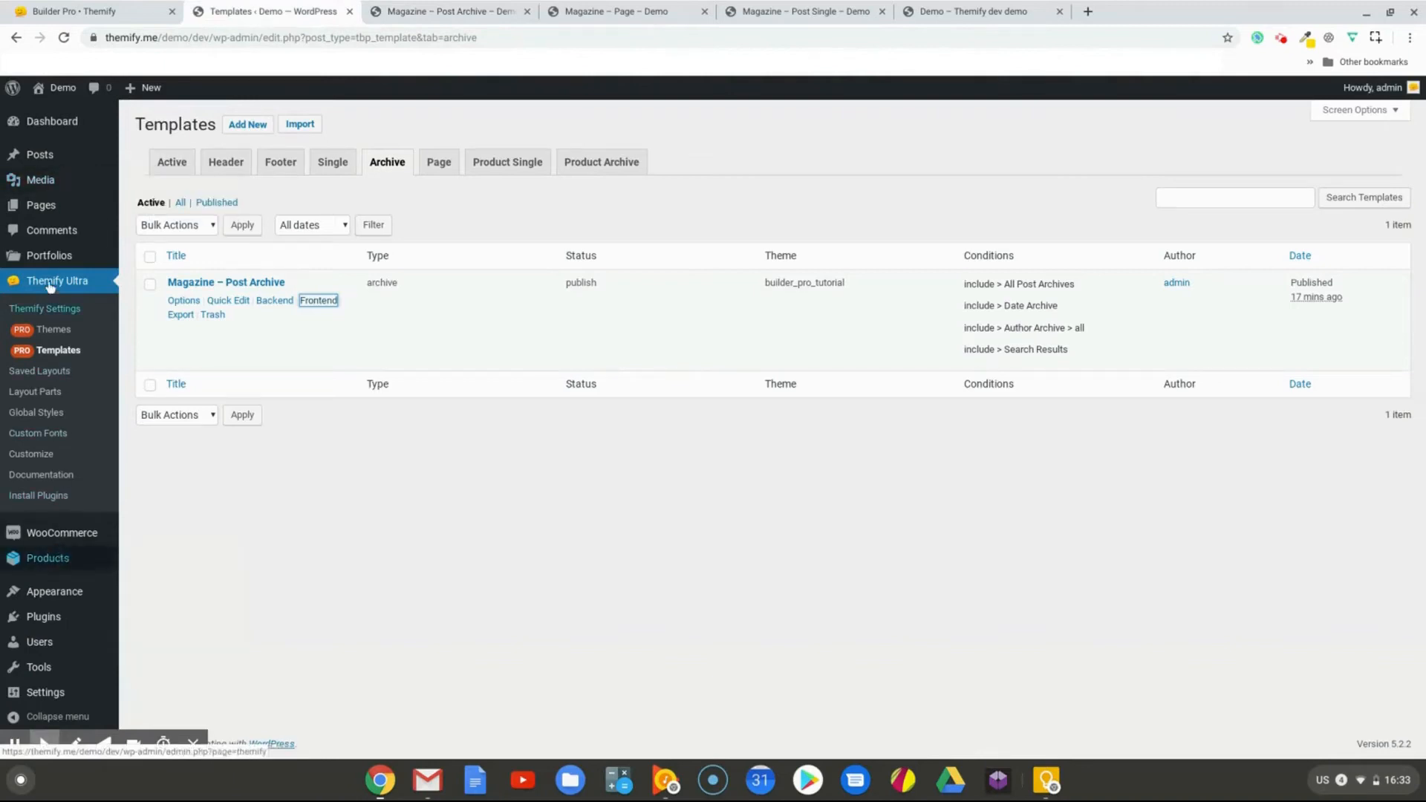
left_click(152, 200)
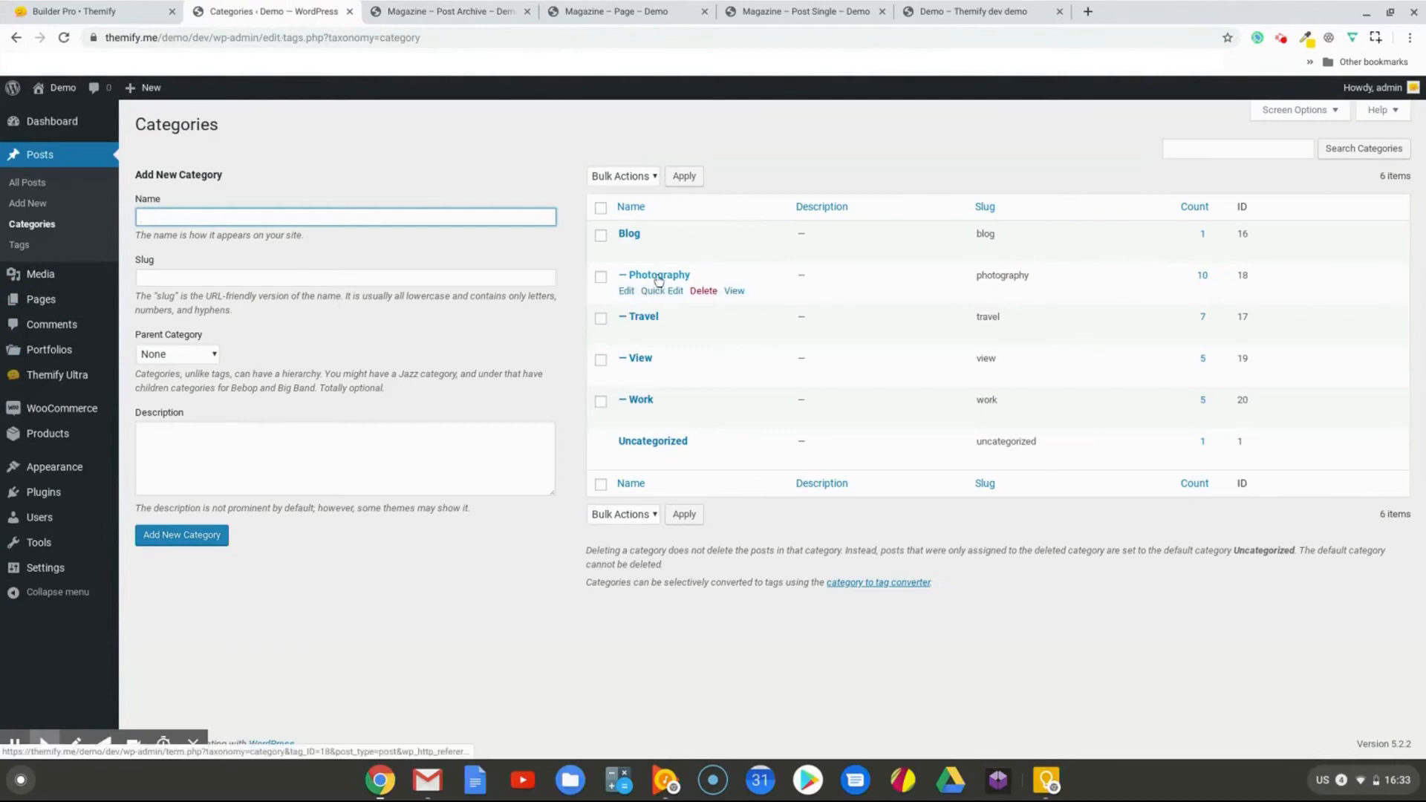
left_click(733, 292)
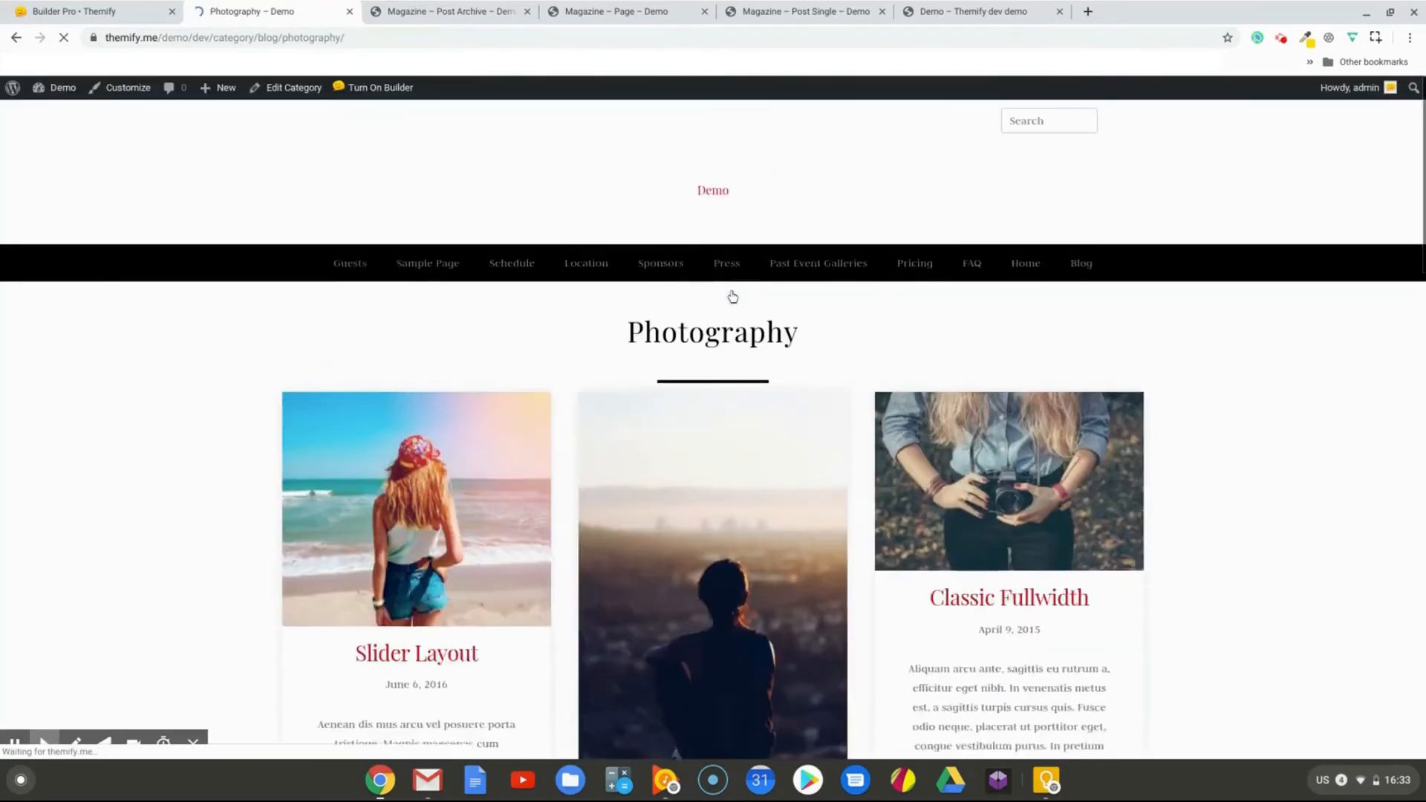
scroll(182, 421, "down", 3)
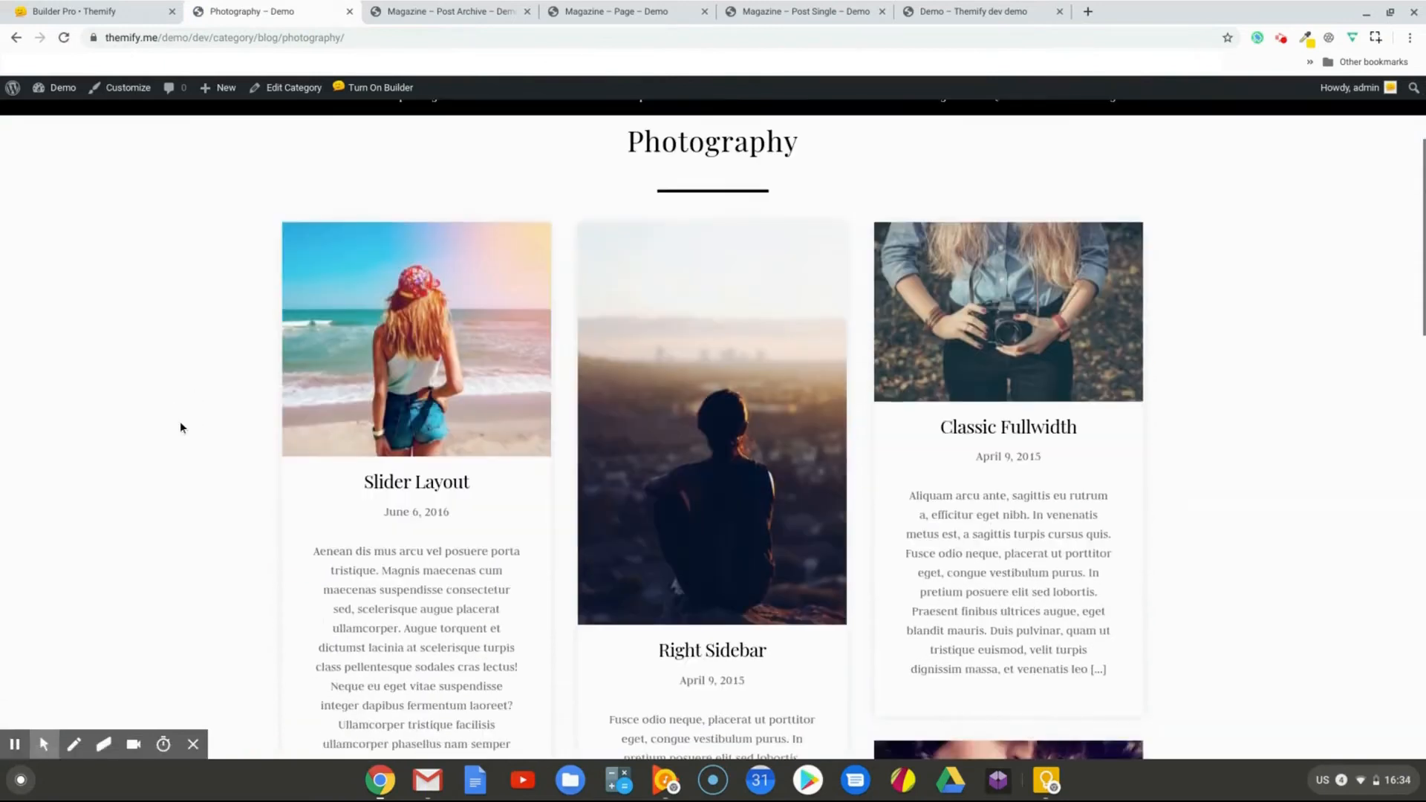
scroll(465, 360, "up", 2)
scroll(461, 370, "down", 8)
scroll(462, 398, "down", 8)
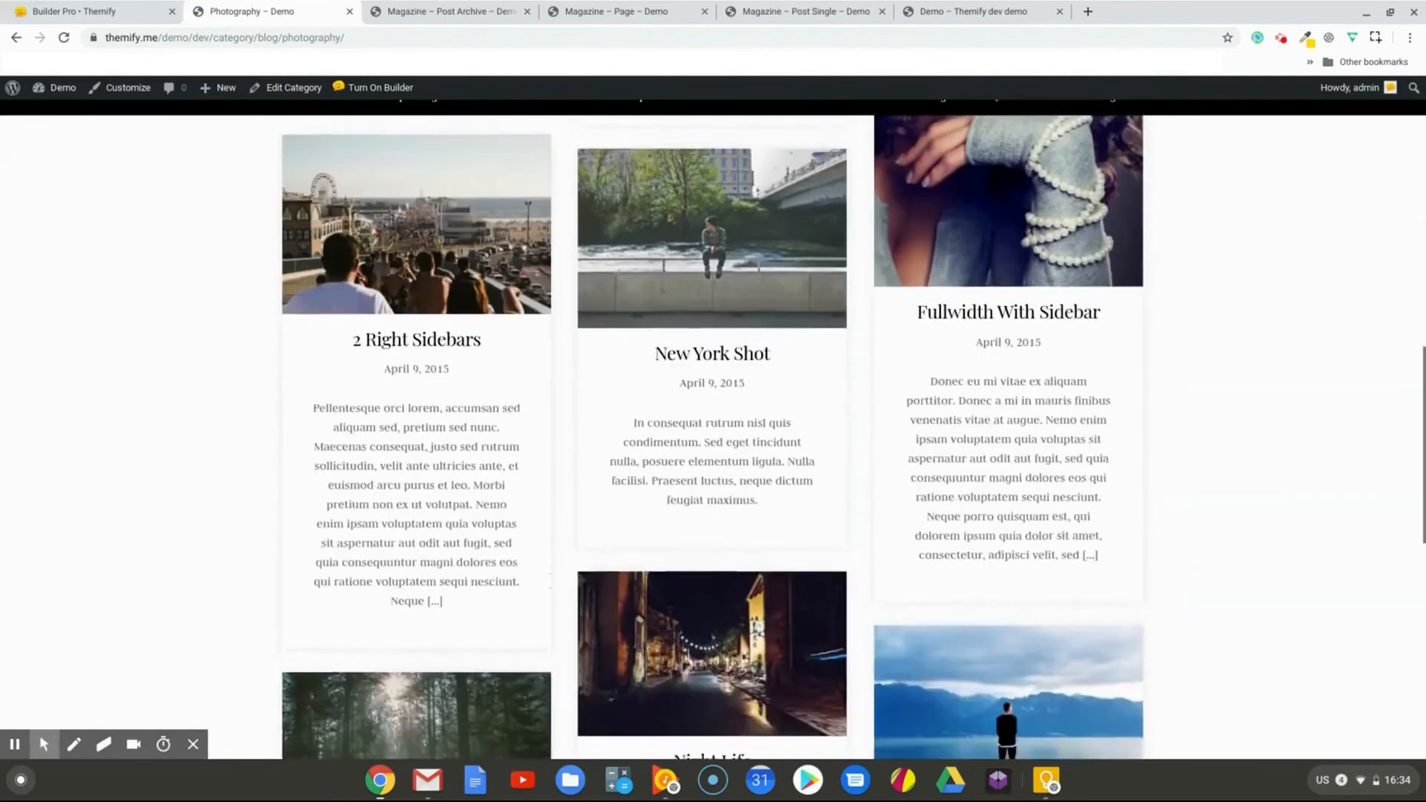
scroll(476, 405, "up", 15)
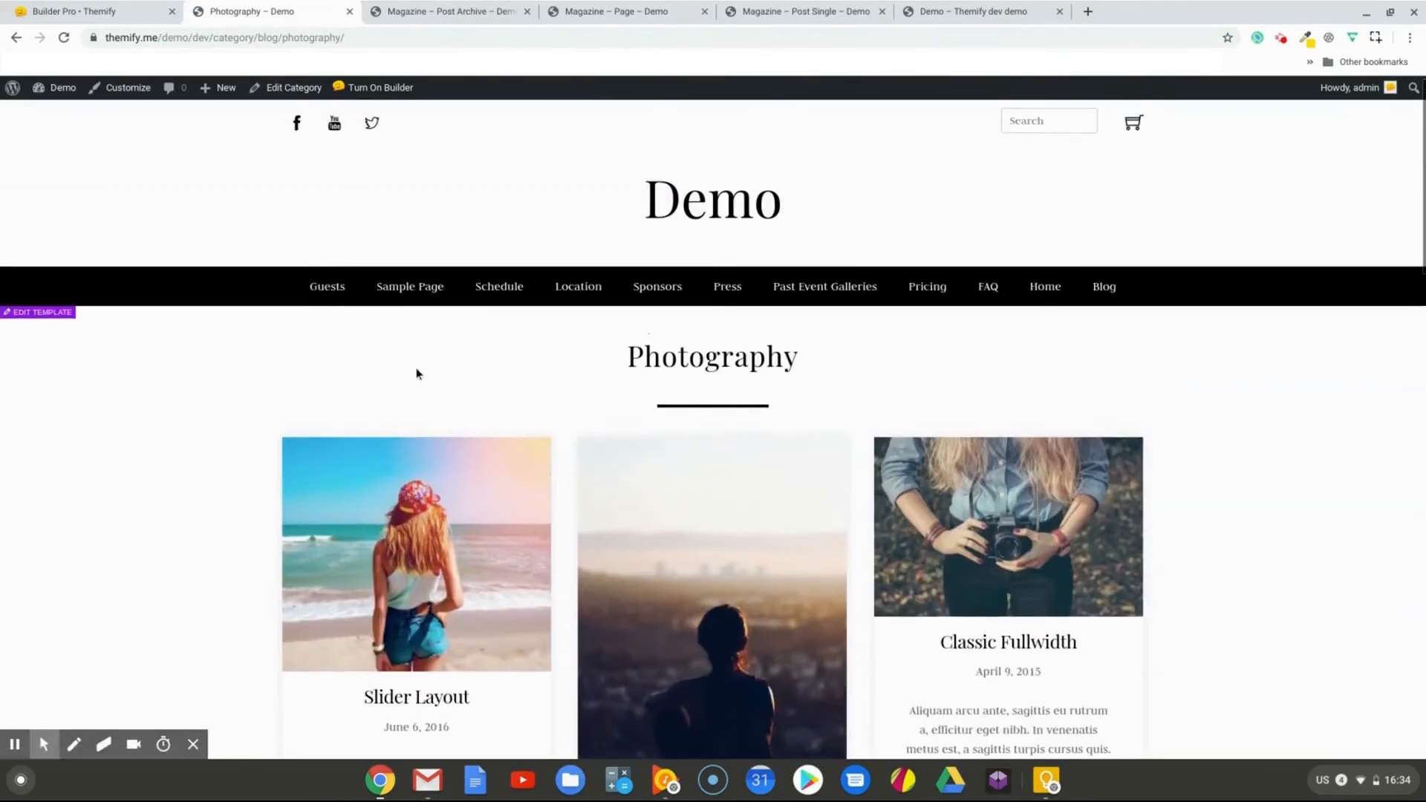
Open the Magazine – Product Single template in the frontend builder and examine its product image, details, description and related products modules
mouse_move(379, 95)
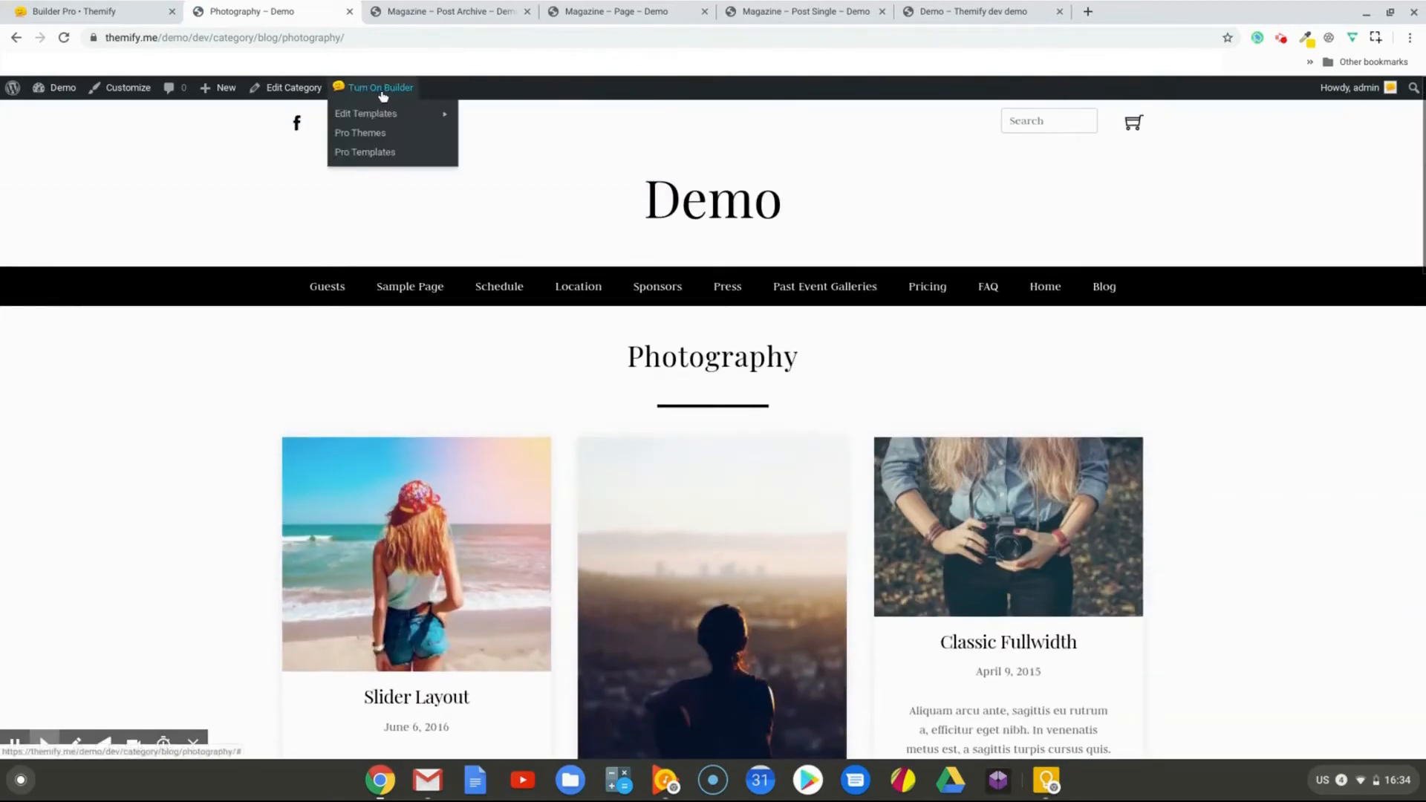
left_click(364, 153)
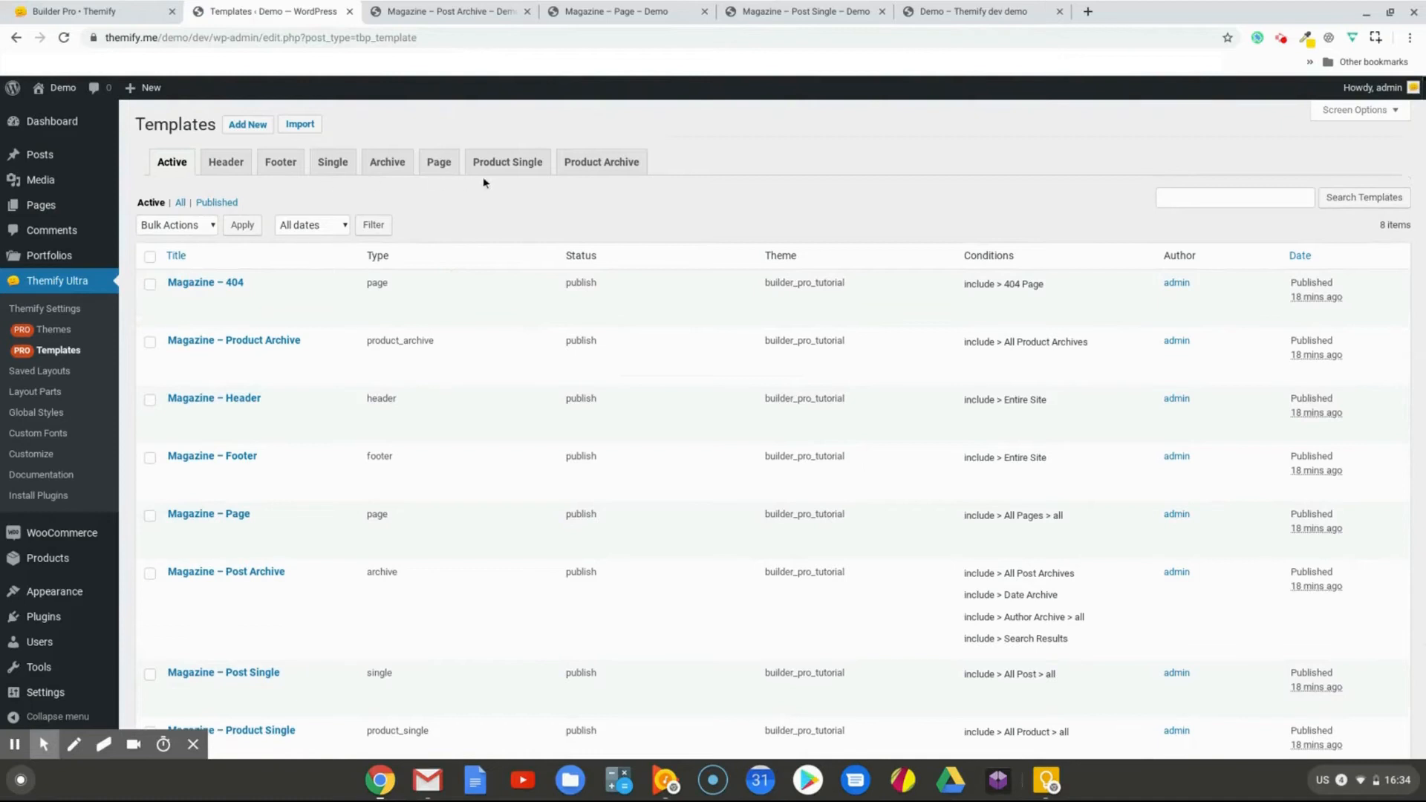
left_click(506, 171)
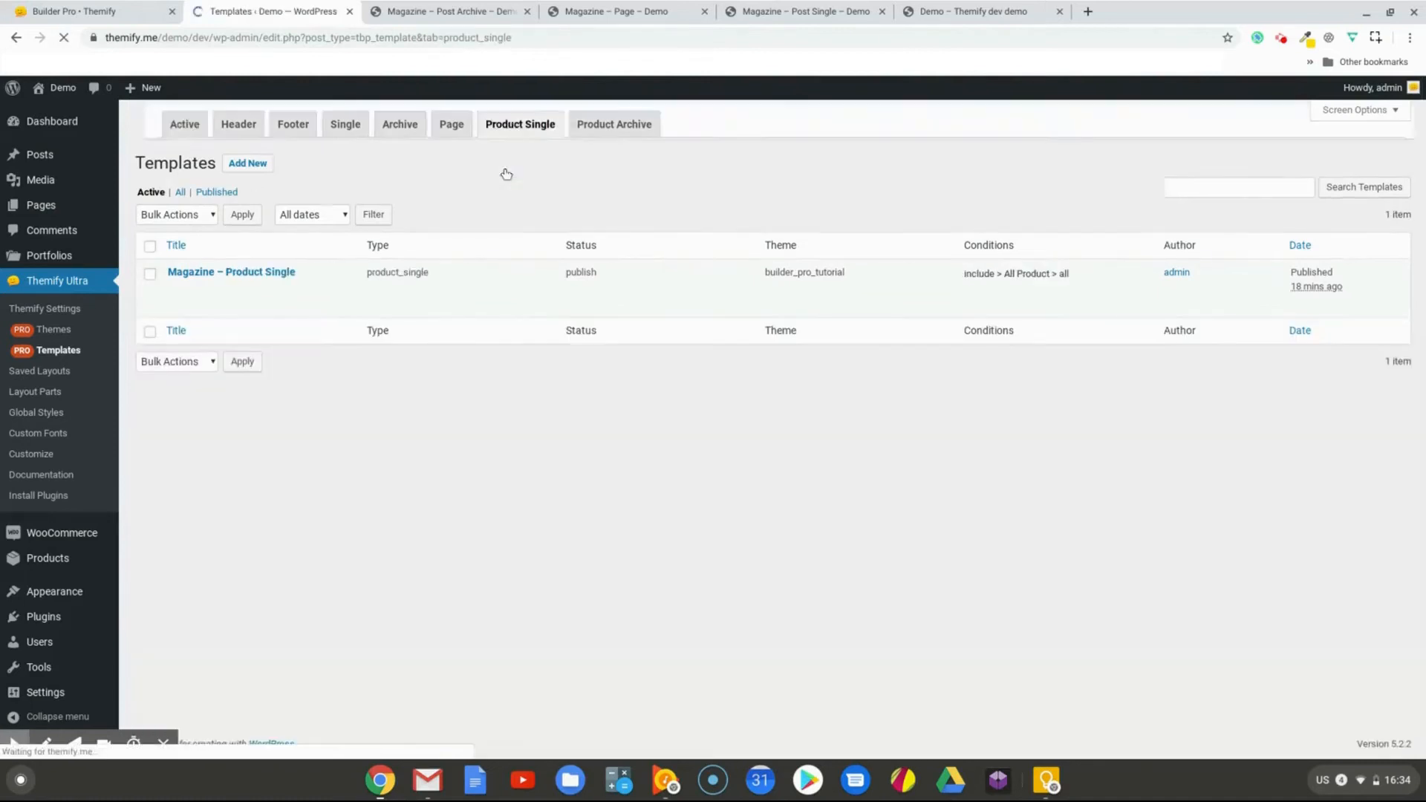
left_click(317, 300)
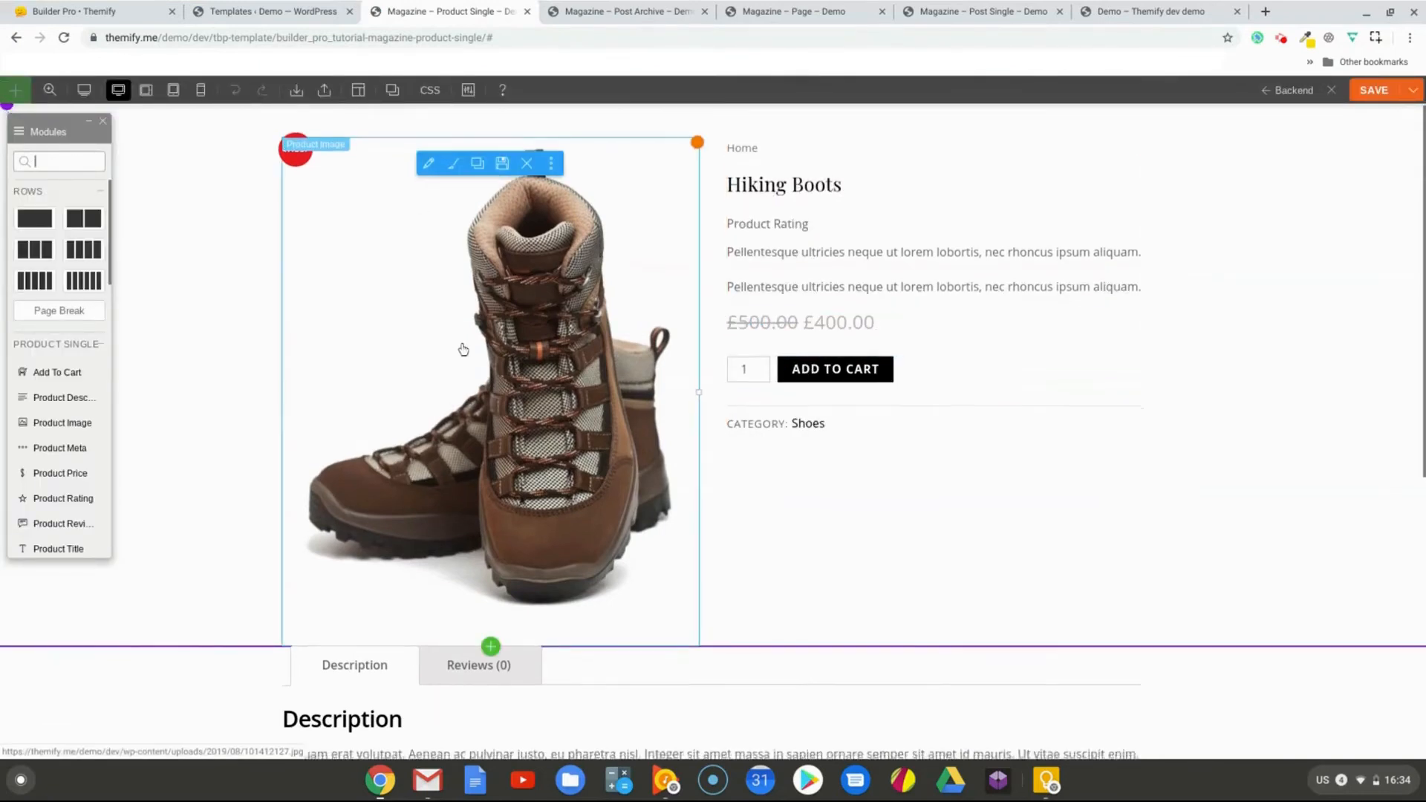
scroll(461, 354, "down", 5)
scroll(381, 373, "down", 2)
scroll(384, 380, "down", 1)
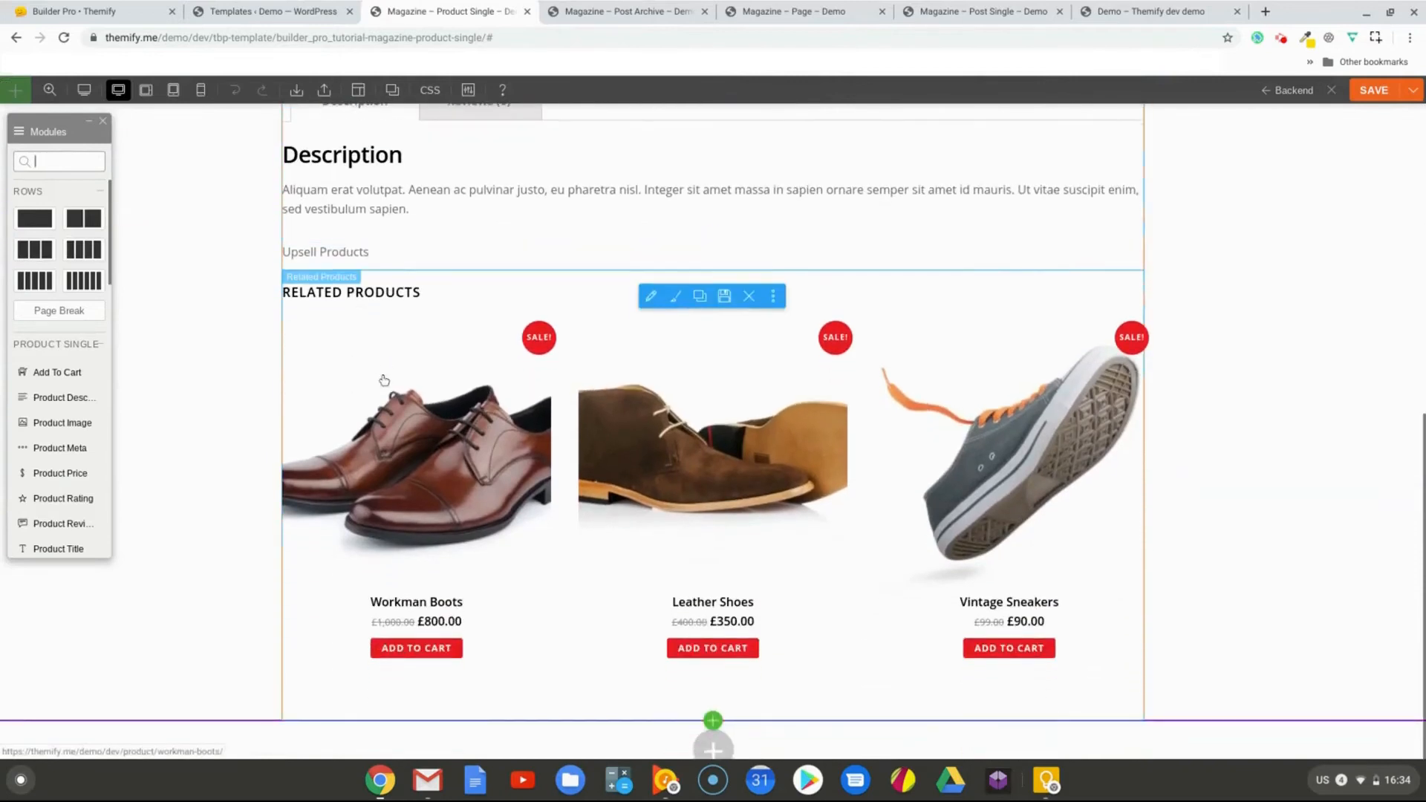
View the Men's Fedora Hat product from the products list and examine its image, details, description and related products on the live site
scroll(528, 468, "up", 7)
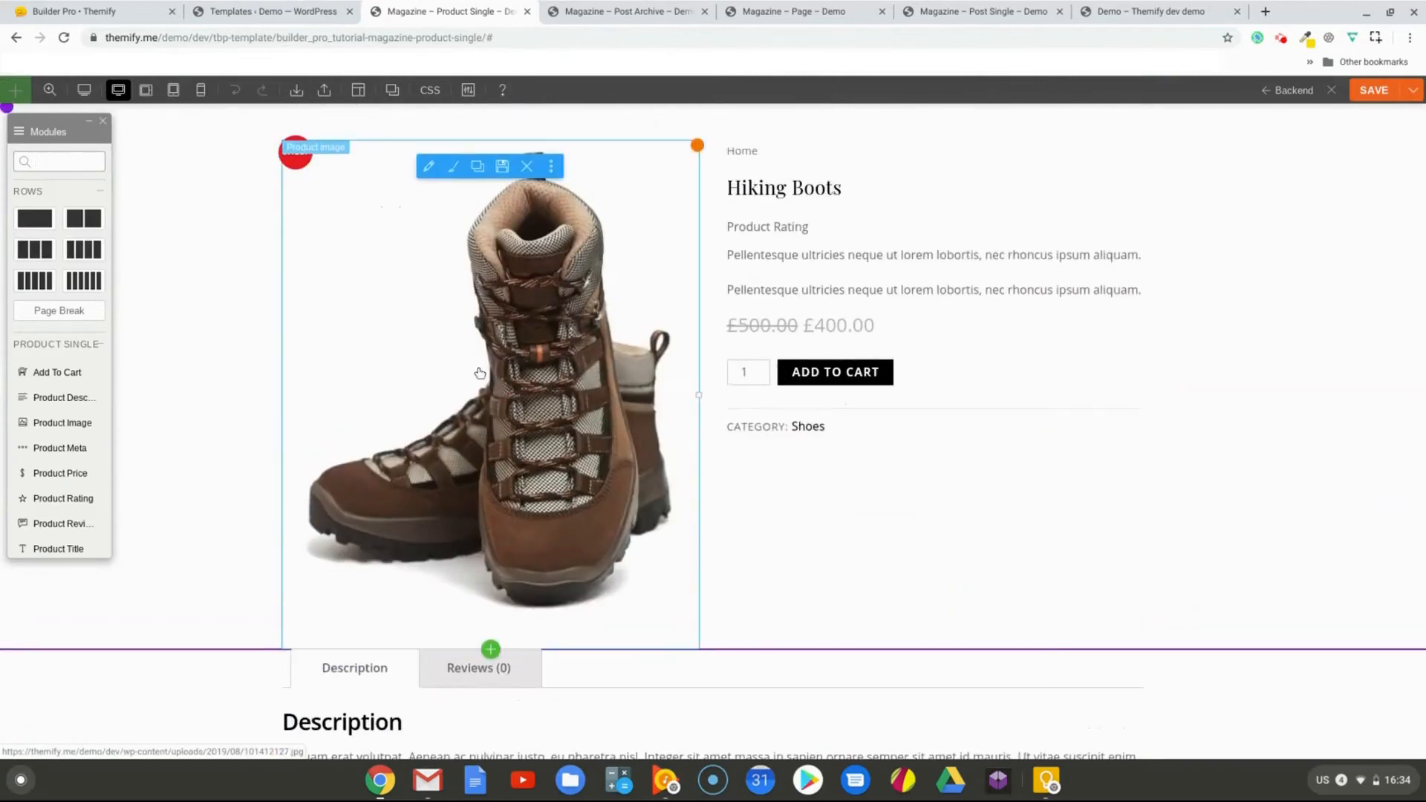
left_click(282, 15)
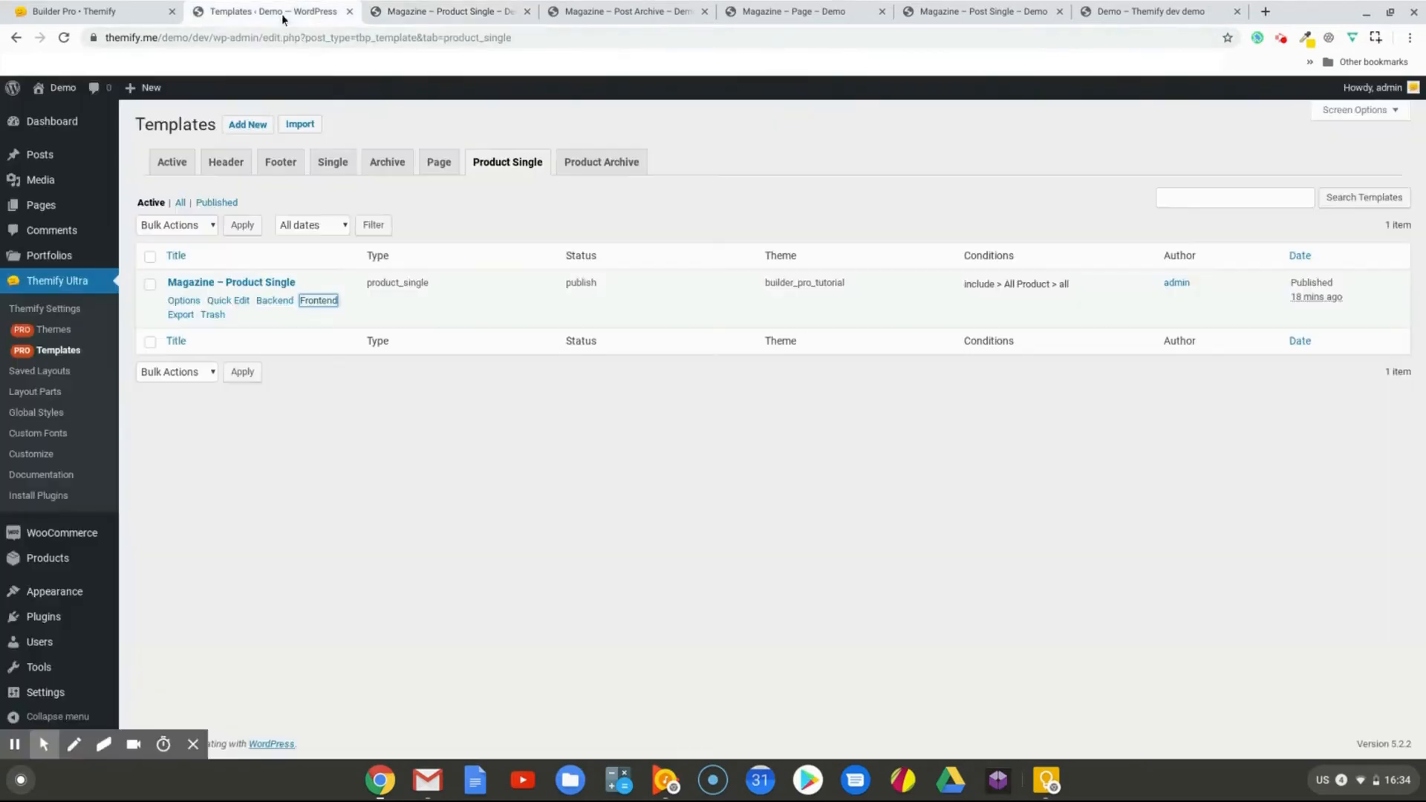
left_click(52, 562)
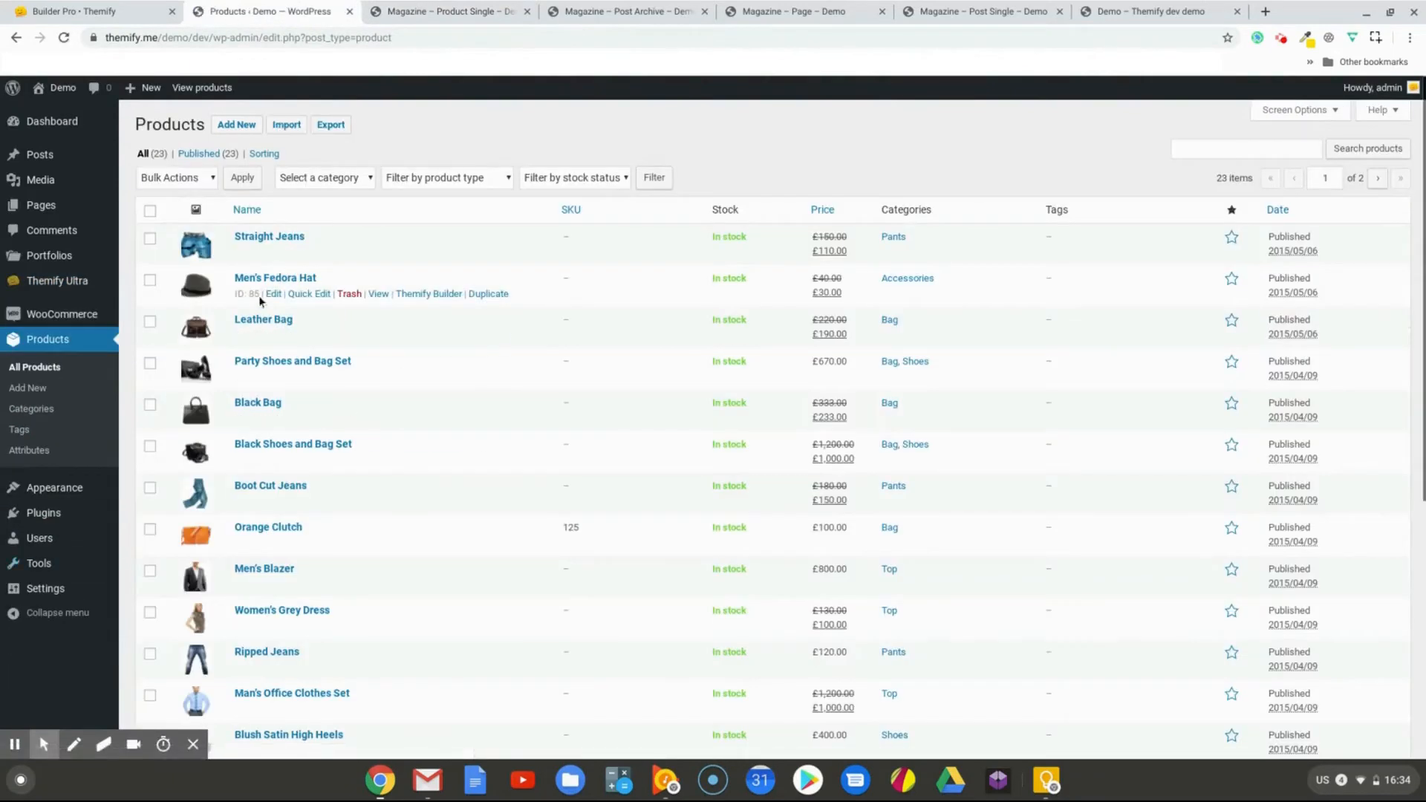
left_click(378, 294)
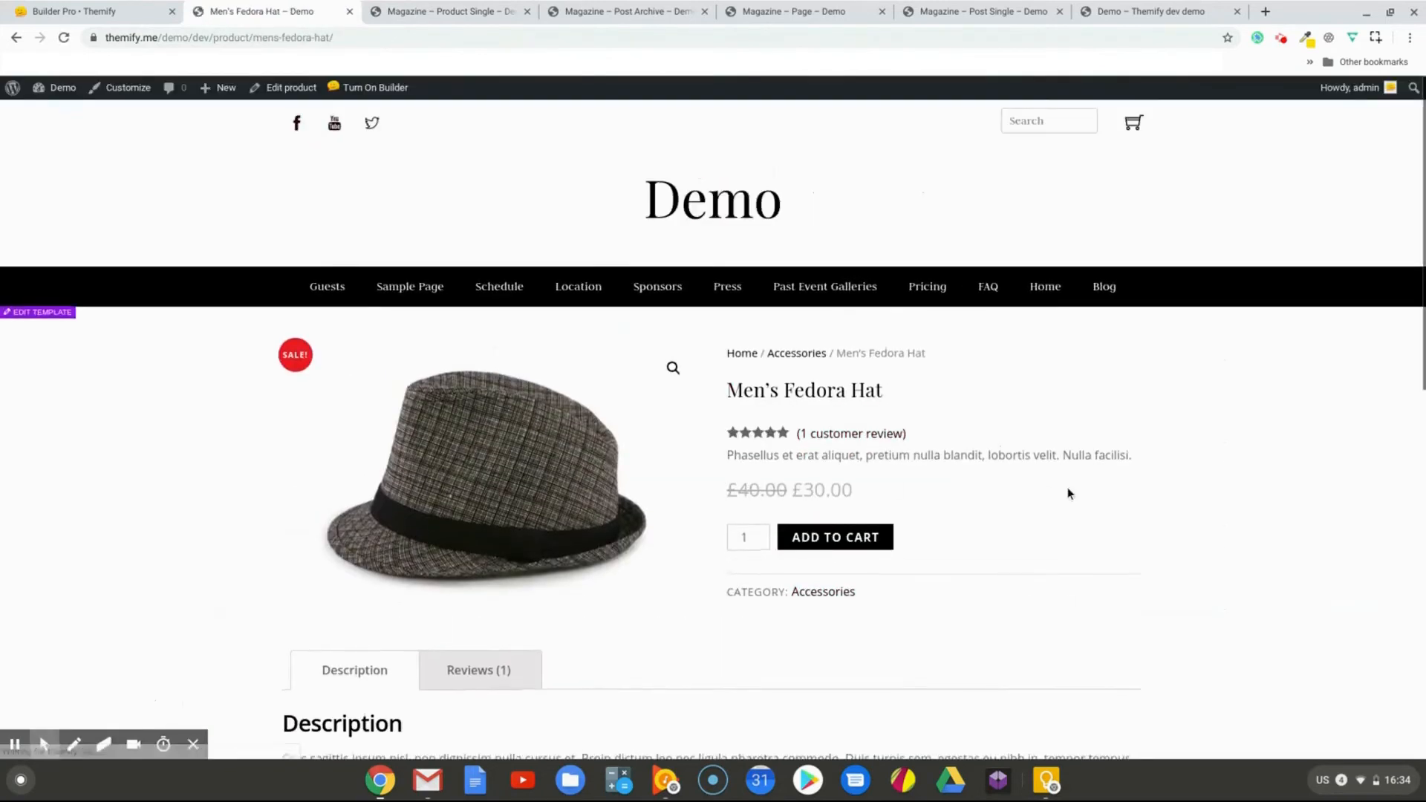
scroll(1066, 486, "down", 2)
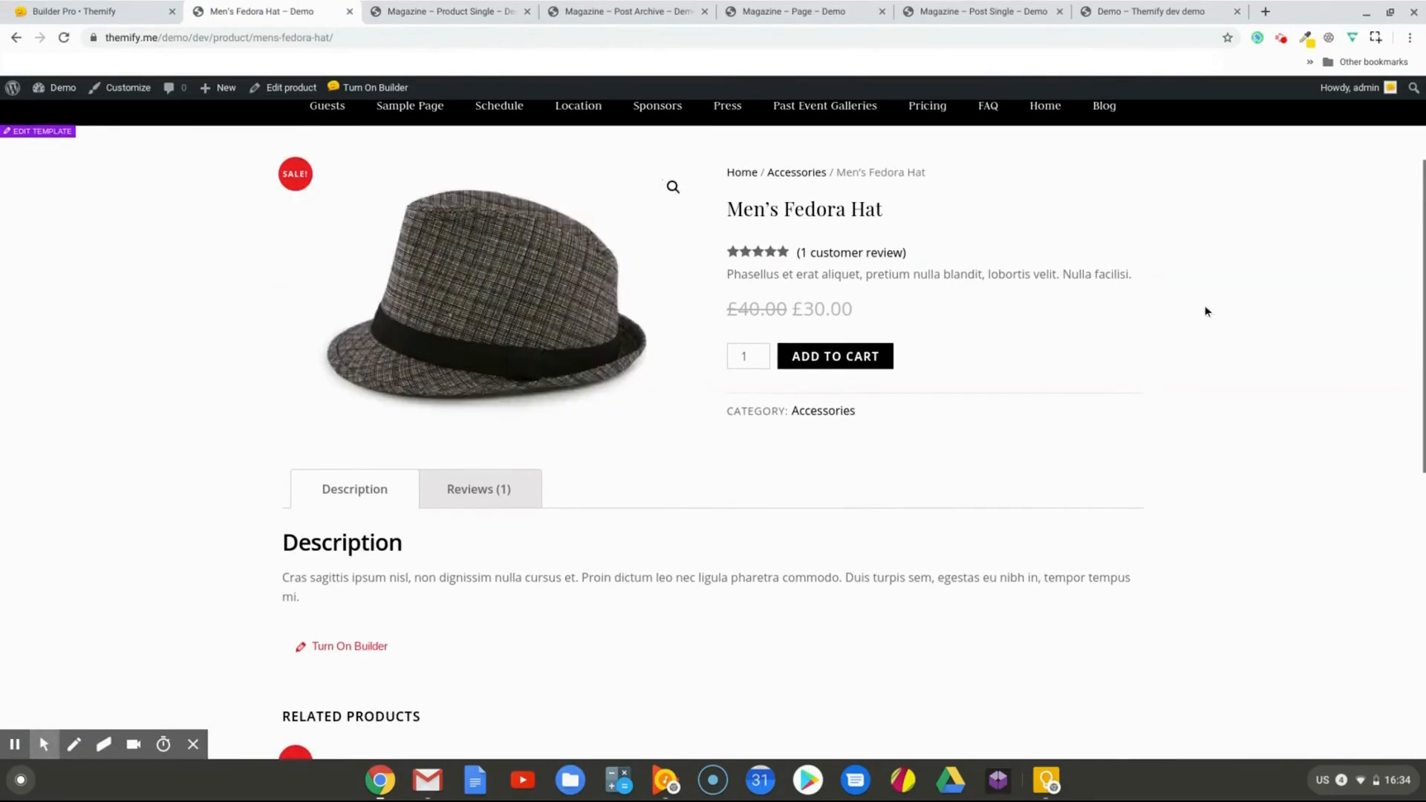
scroll(1187, 346, "down", 7)
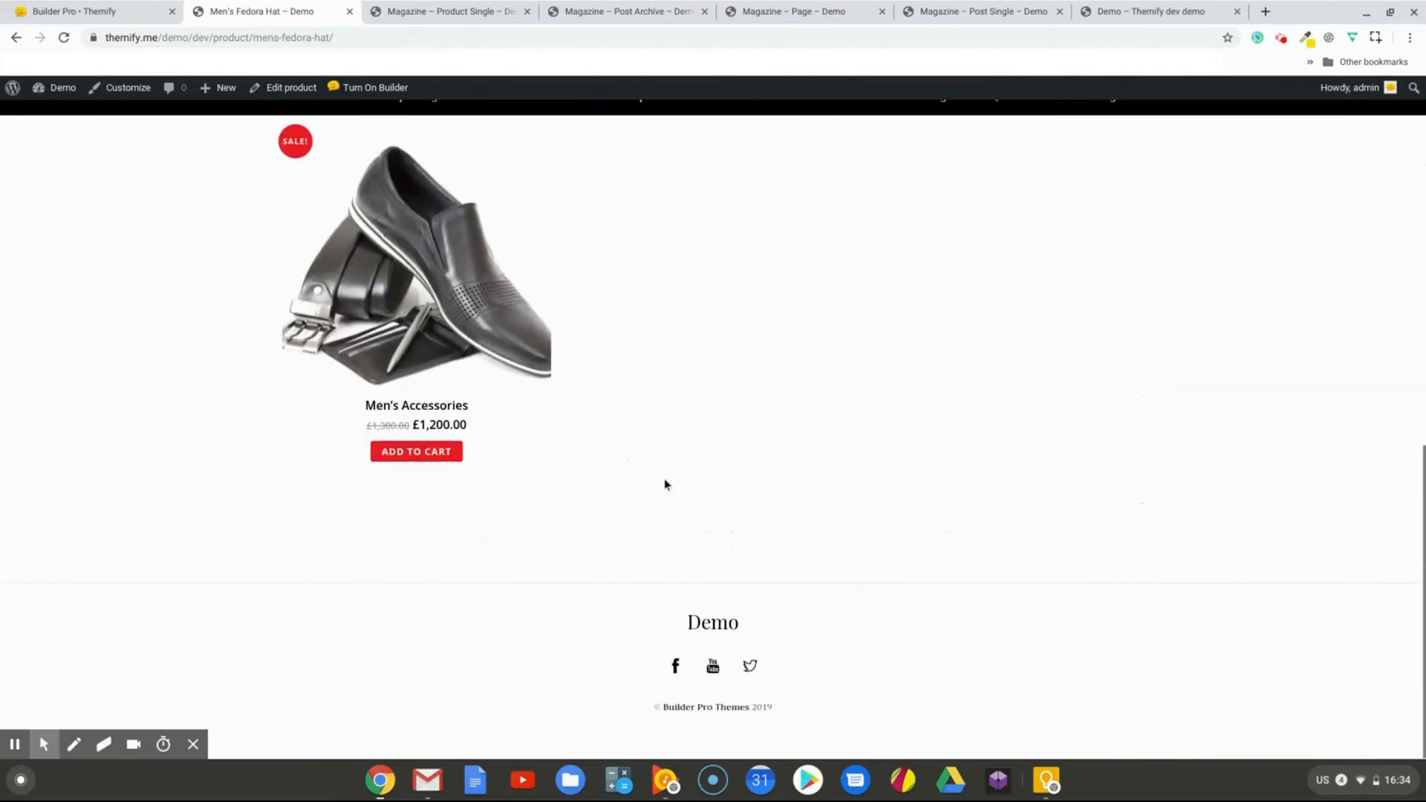
scroll(661, 466, "up", 9)
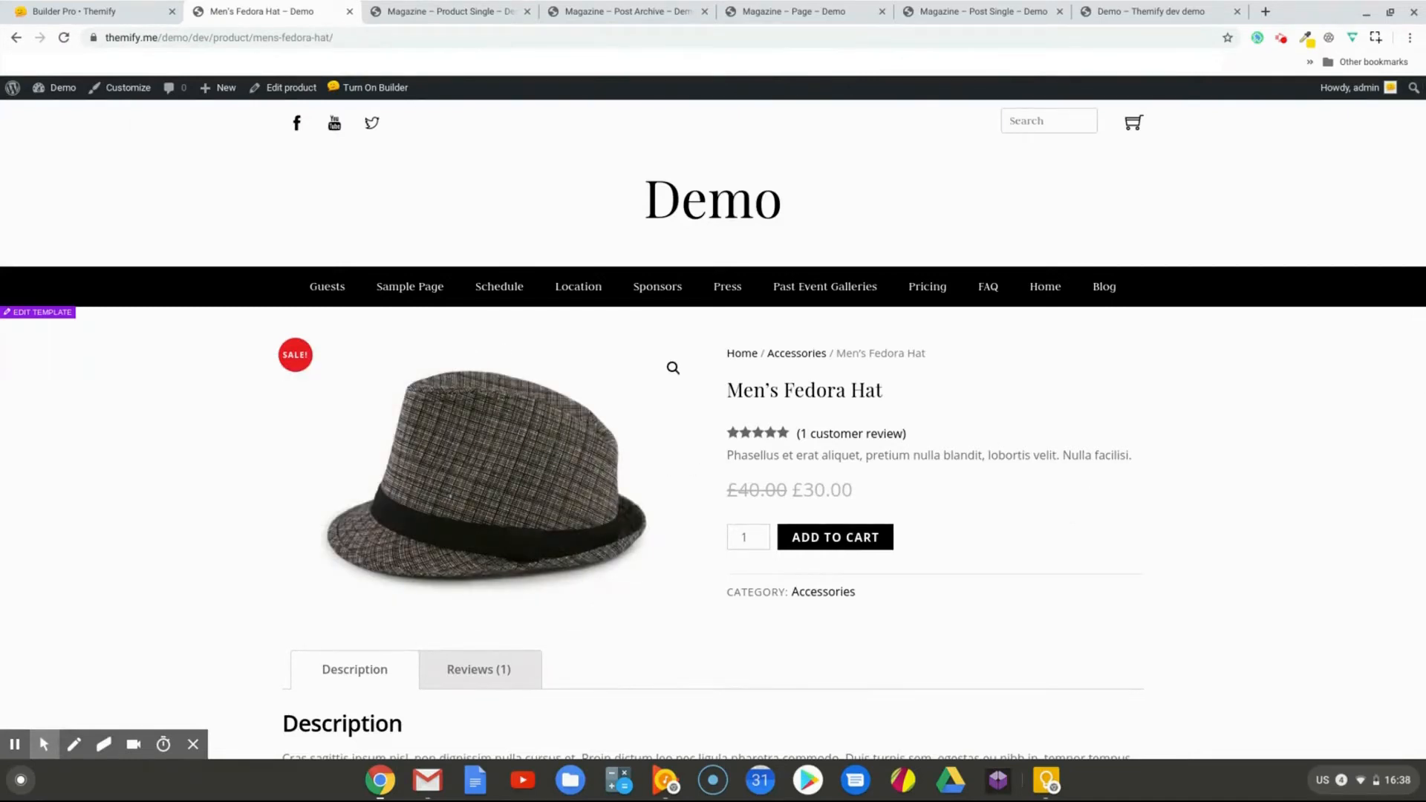
Open the Magazine – Header template for editing from the product page and set the site logo row's background color to light grey
mouse_move(380, 91)
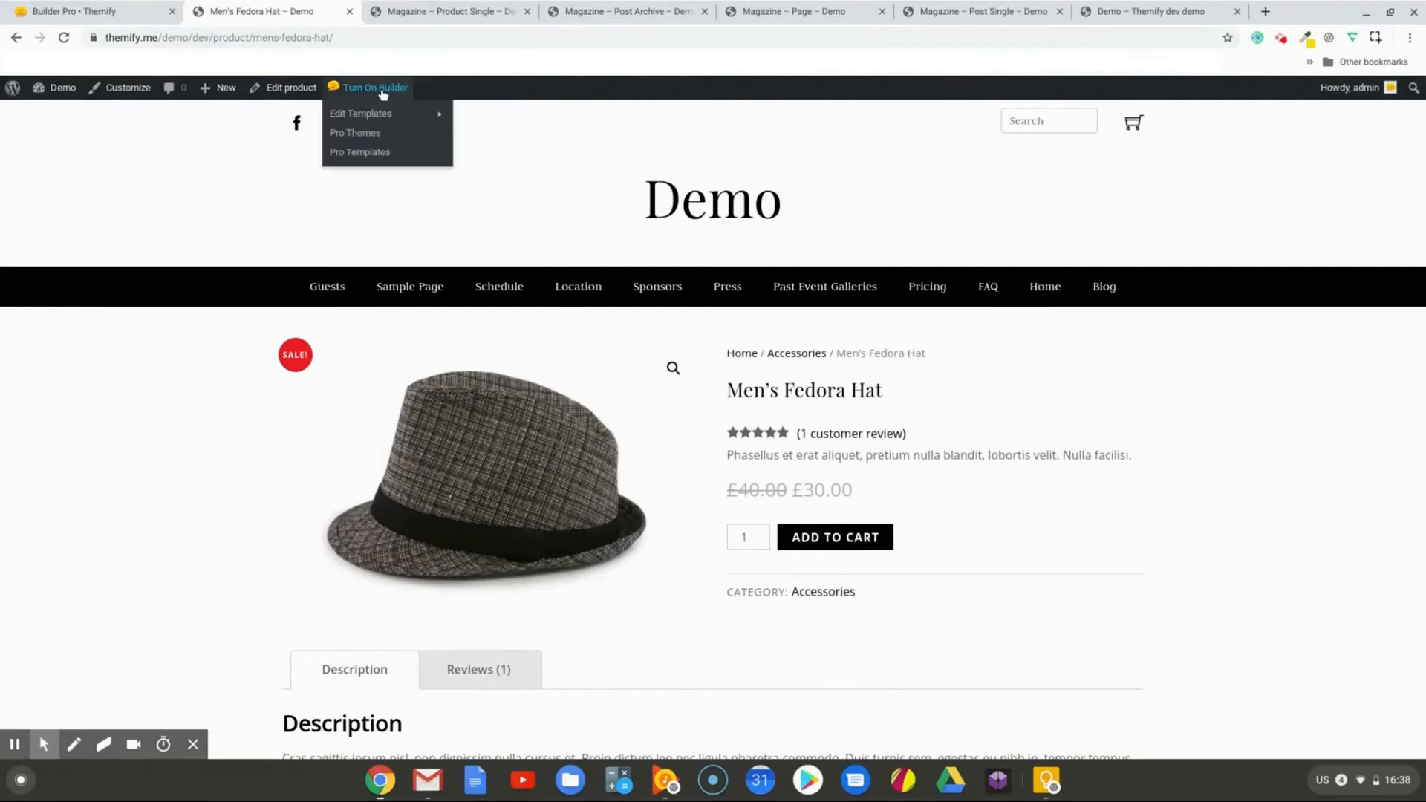
mouse_move(353, 113)
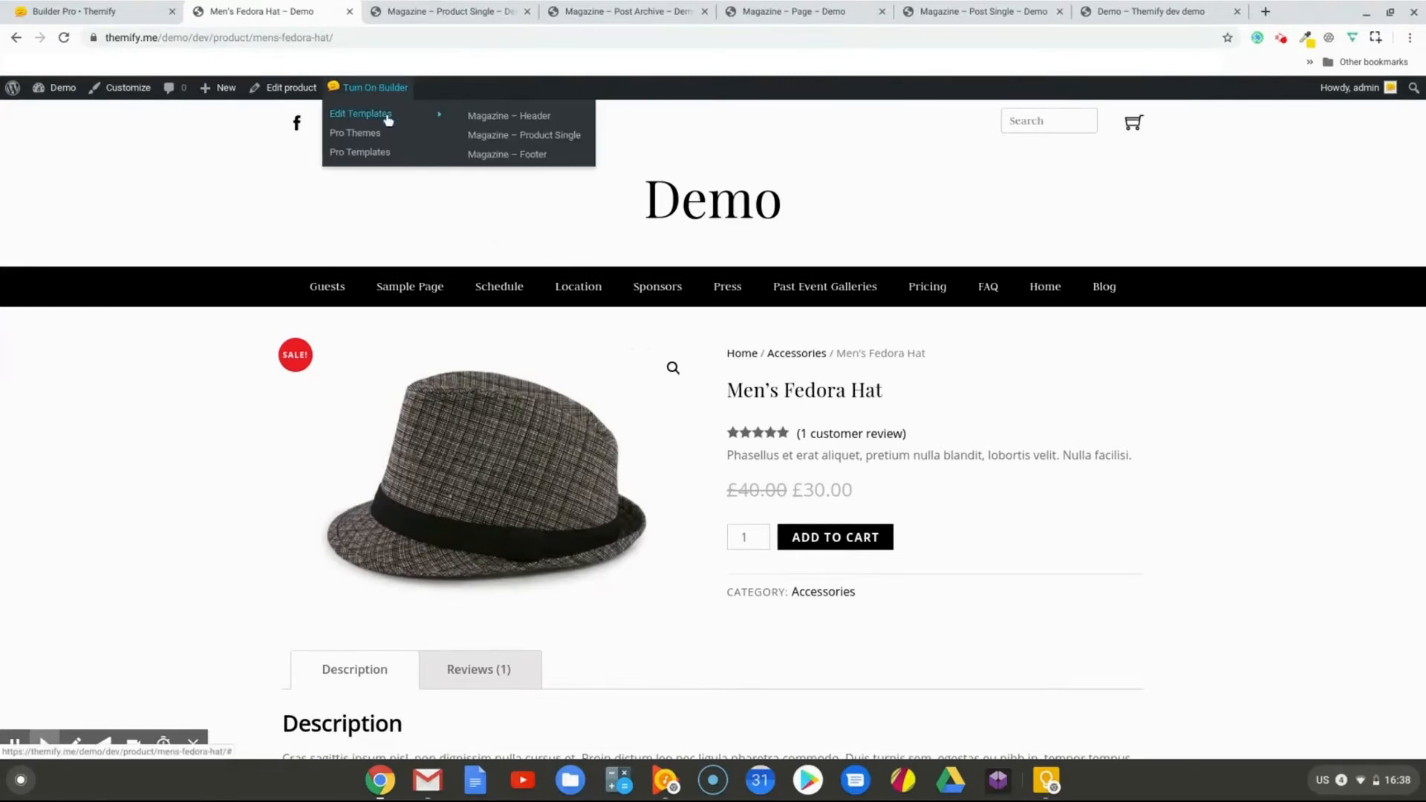
left_click(494, 118)
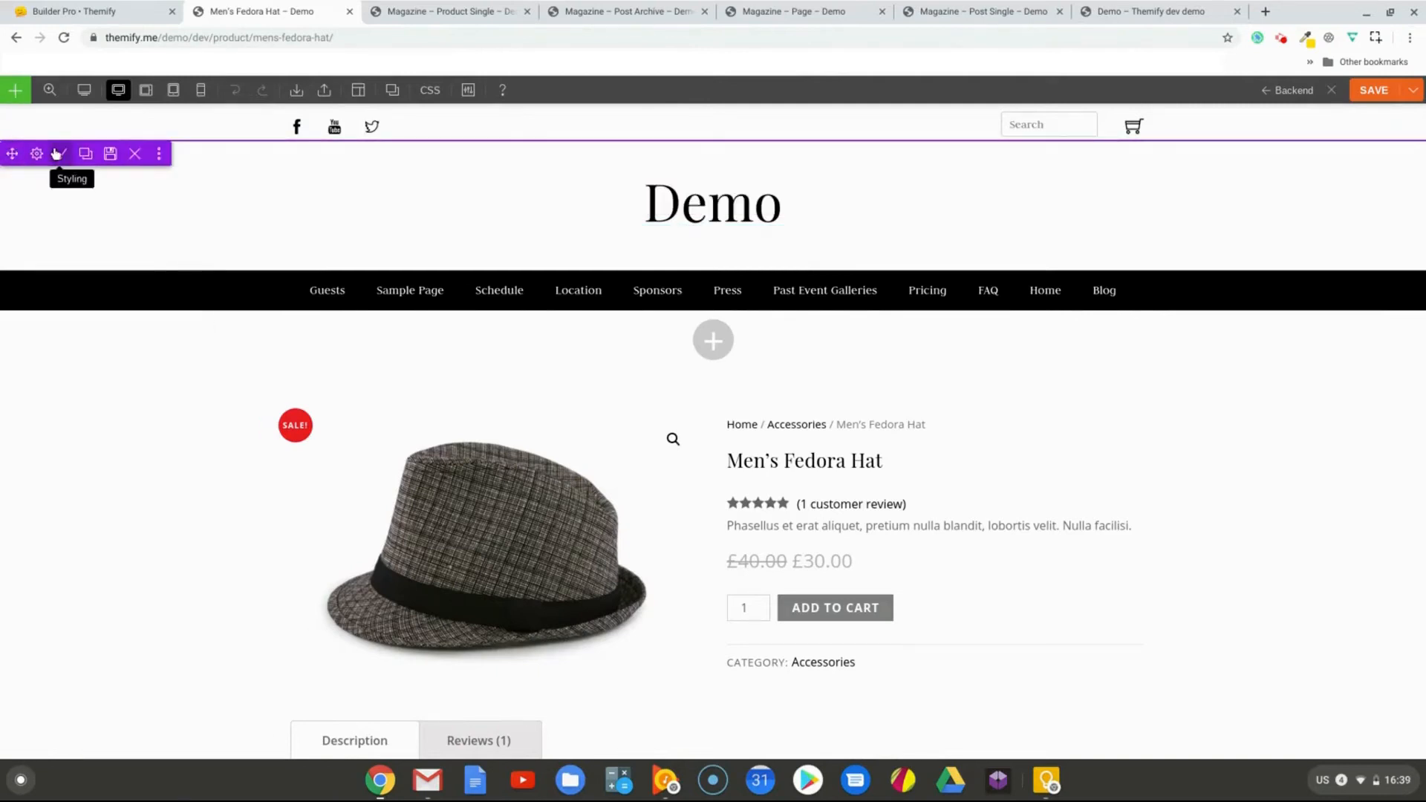
left_click(61, 153)
left_click(531, 284)
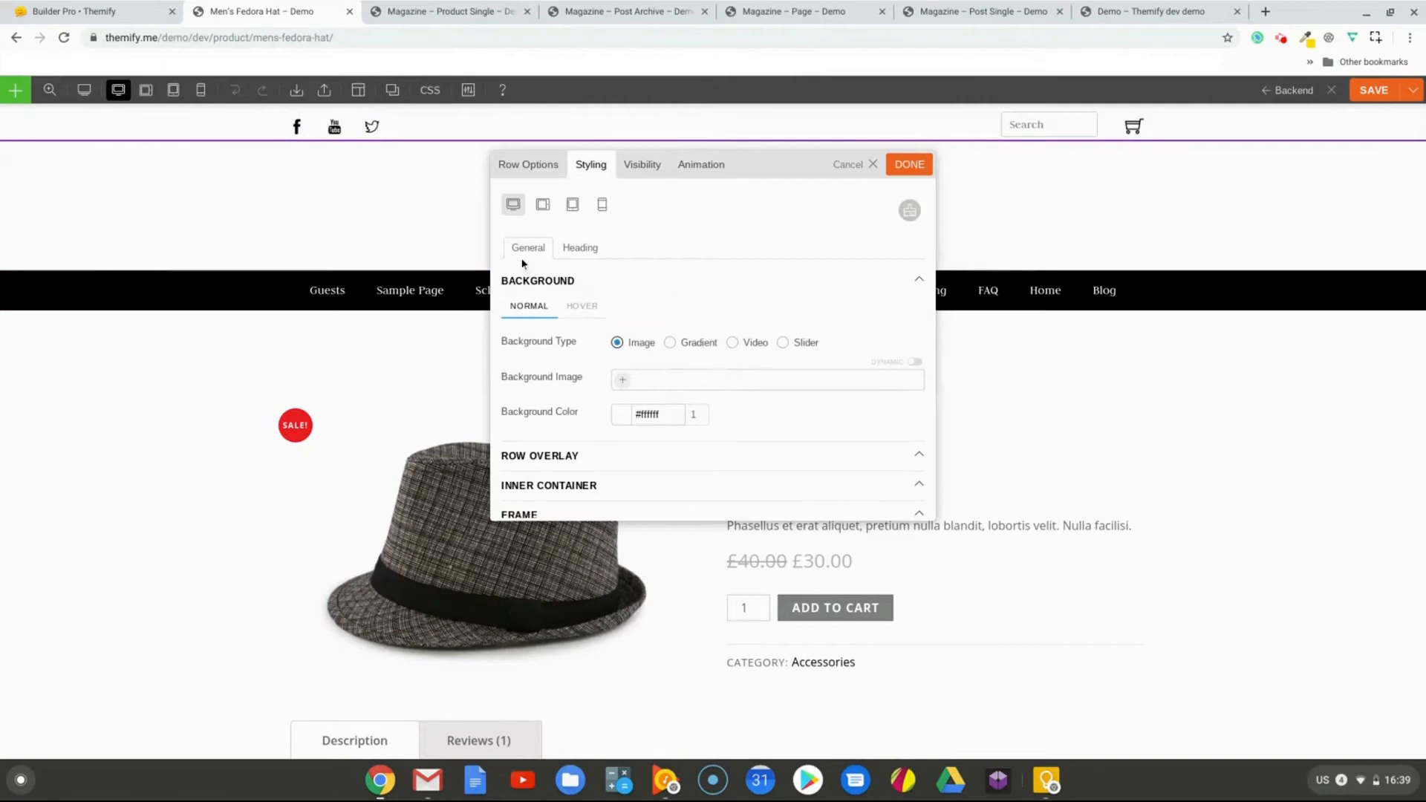
left_click(666, 417)
left_click_drag(623, 444, 591, 435)
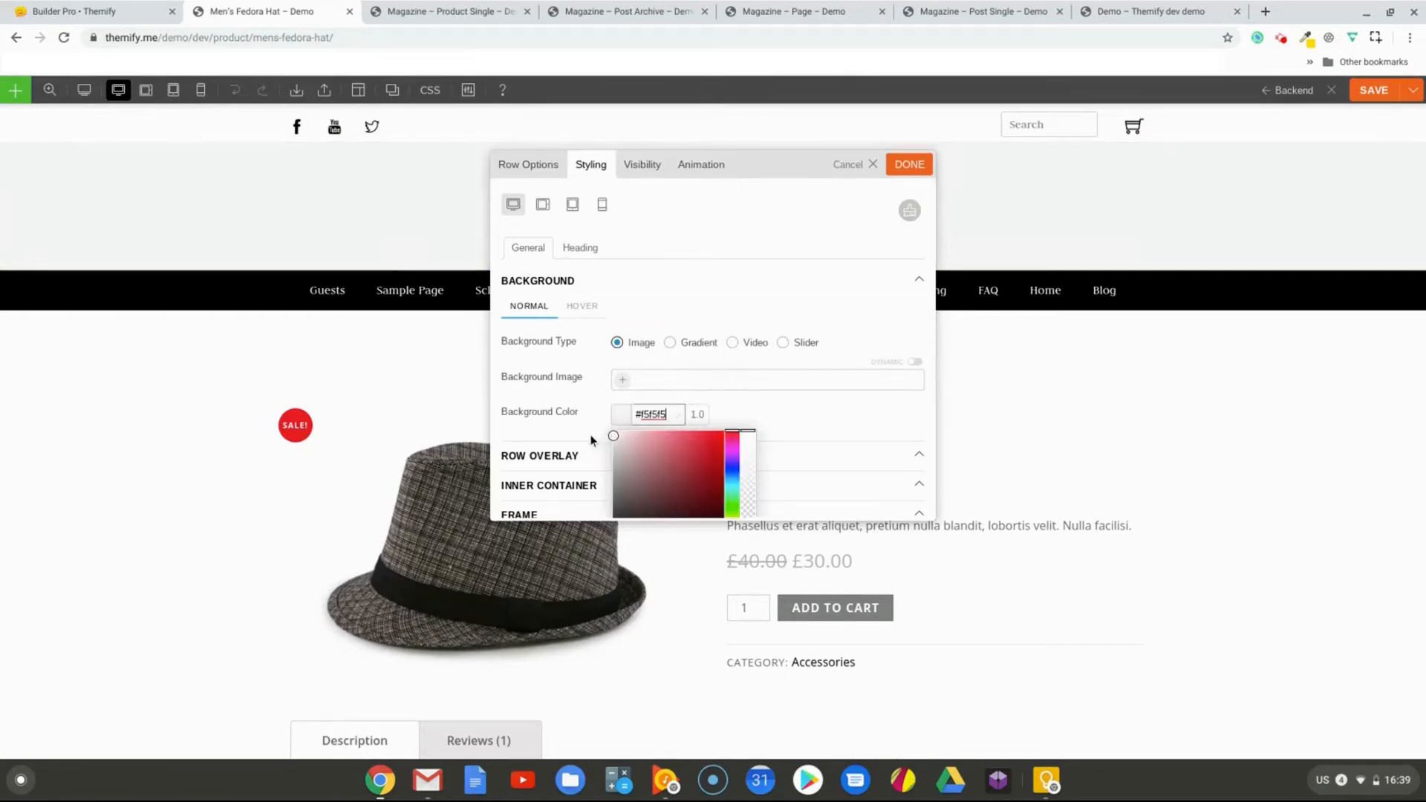
left_click(909, 164)
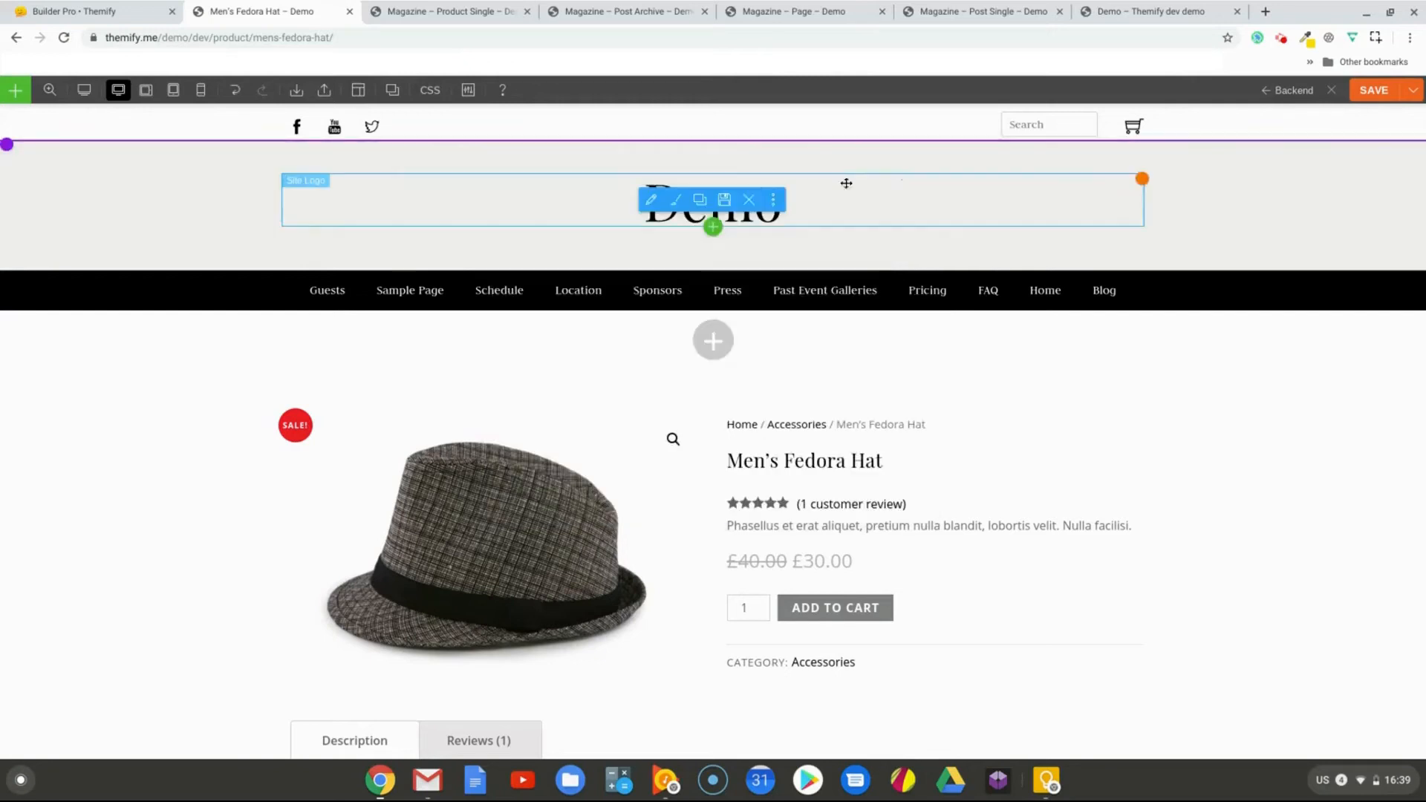
Set the Site Logo module's font color to solid red #ff0000
double_click(815, 214)
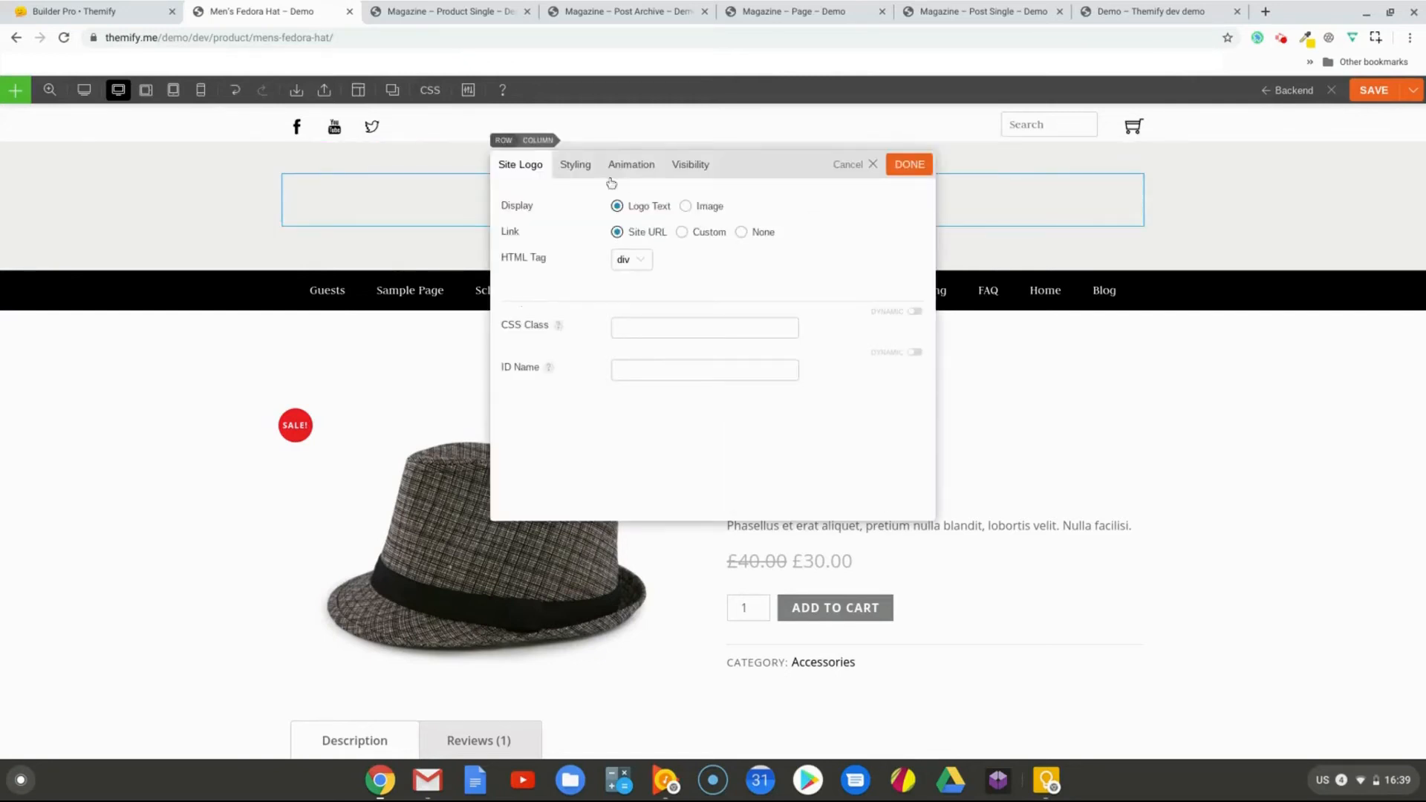
left_click(577, 165)
left_click(528, 315)
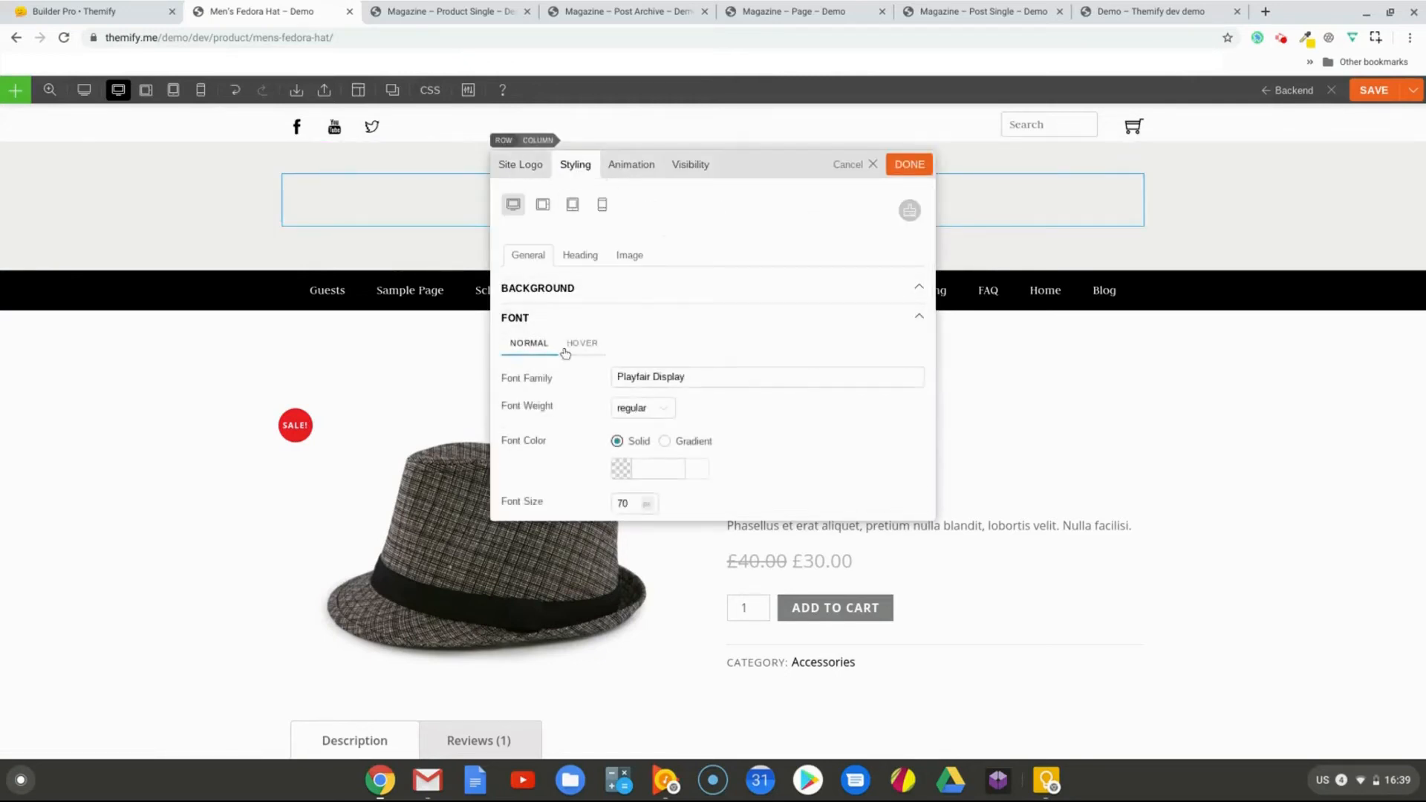
left_click(645, 467)
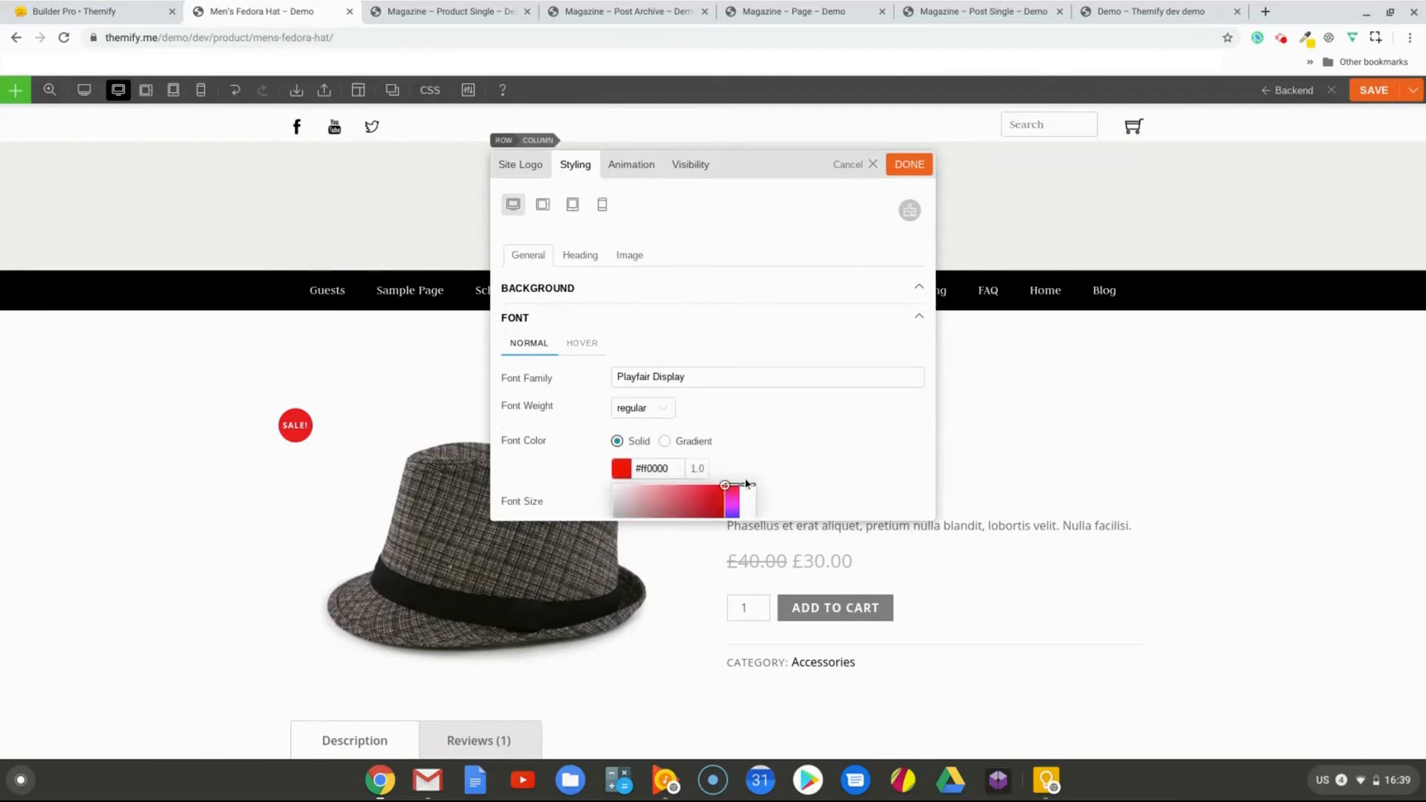
left_click_drag(776, 162, 735, 311)
left_click(861, 314)
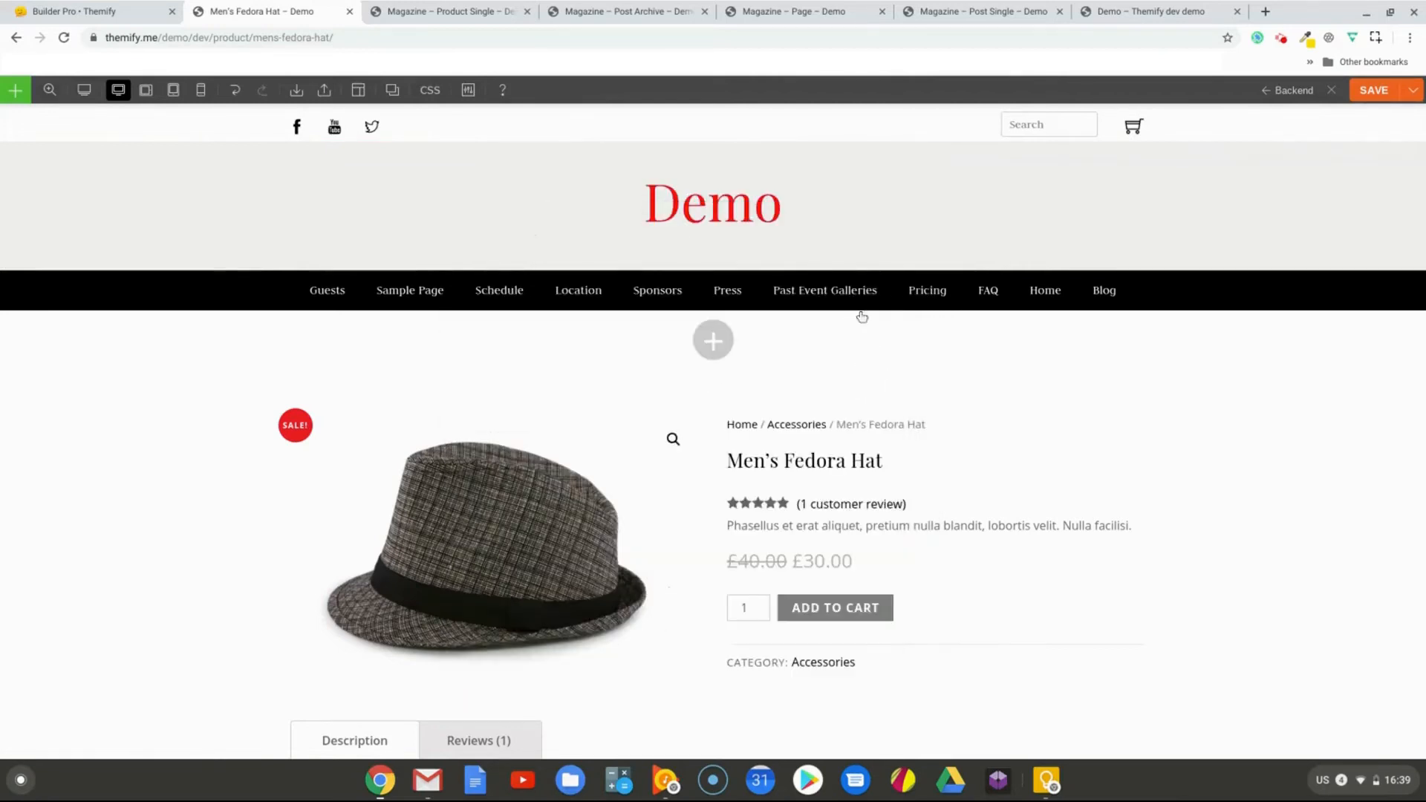
Save the header changes, exit the builder and view the Blog page with the restyled header
left_click(1374, 90)
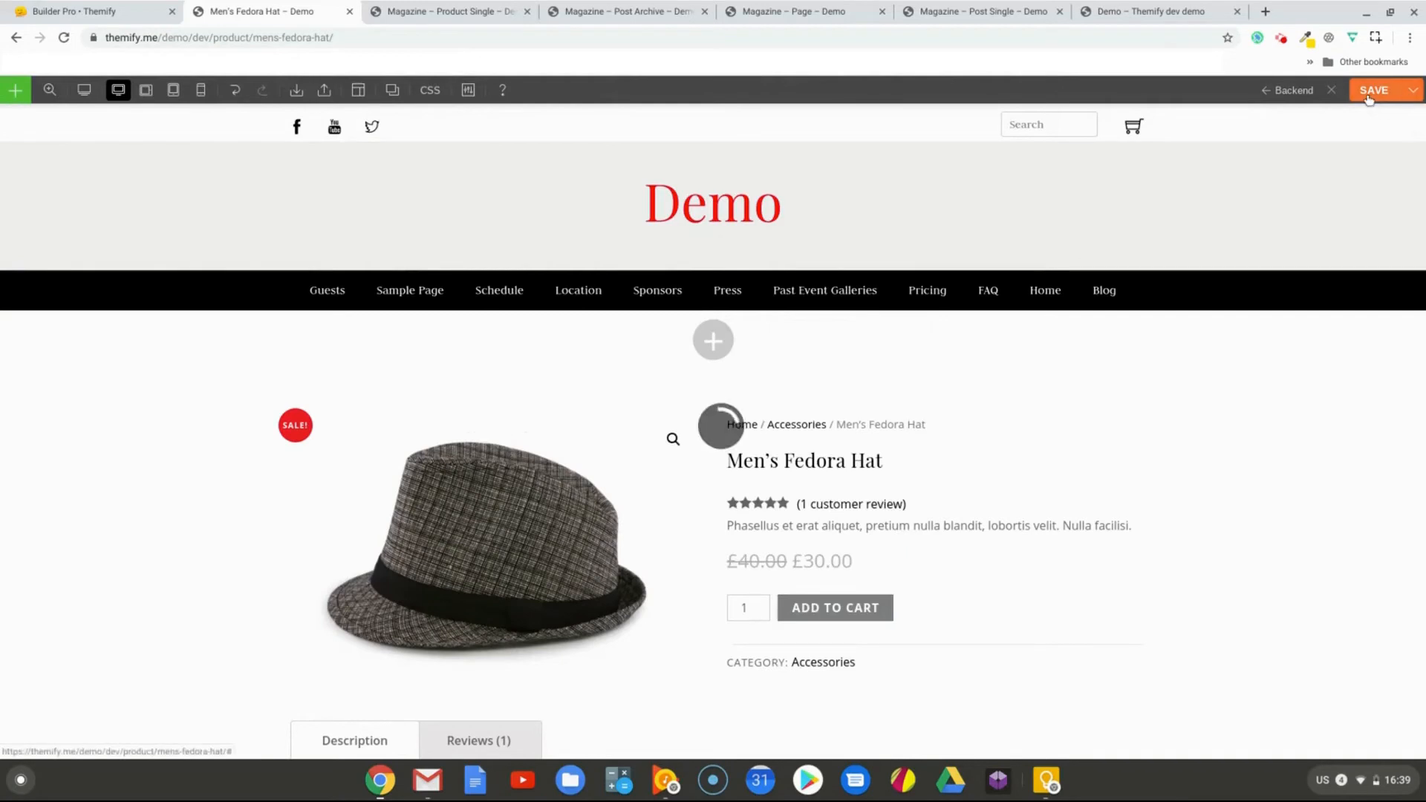
left_click(1334, 92)
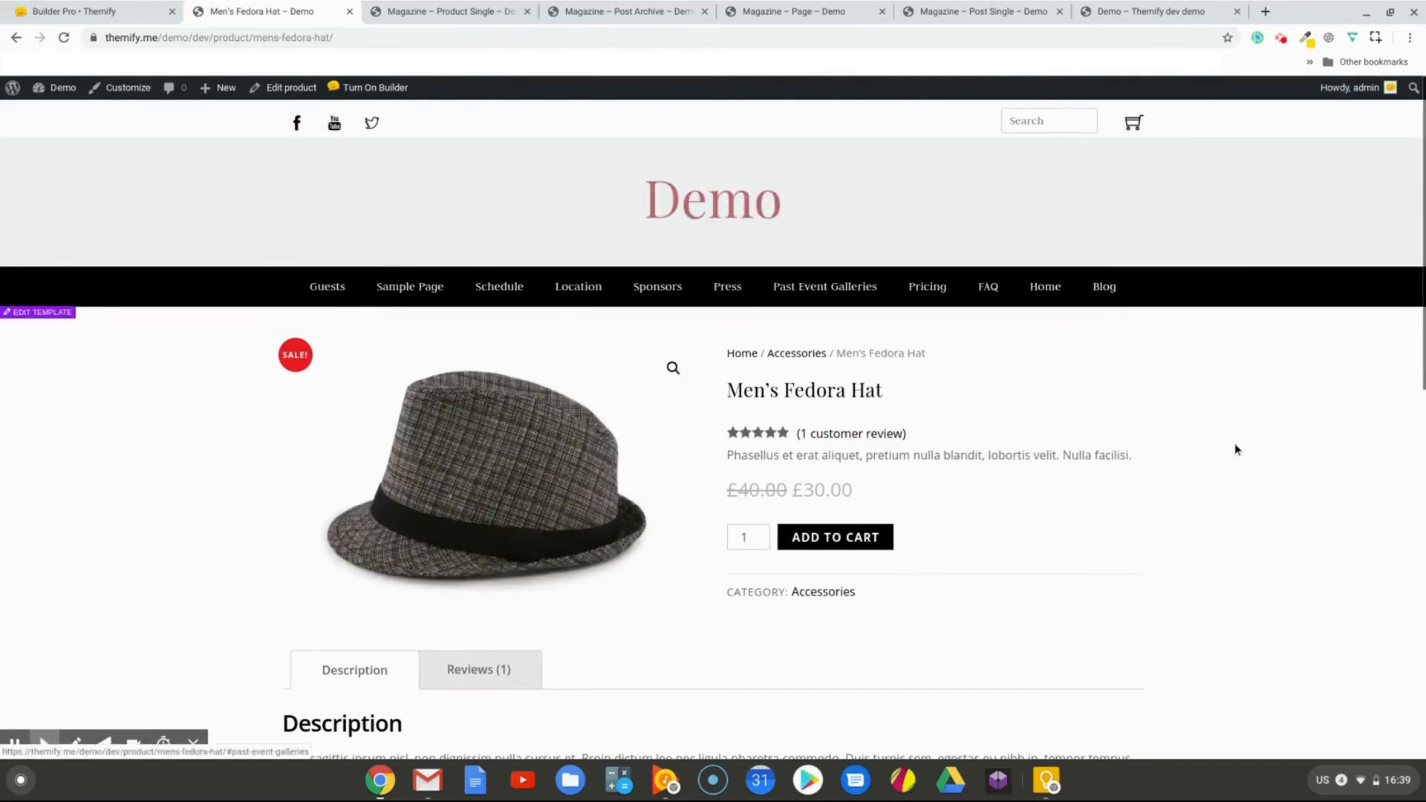
left_click(1102, 289)
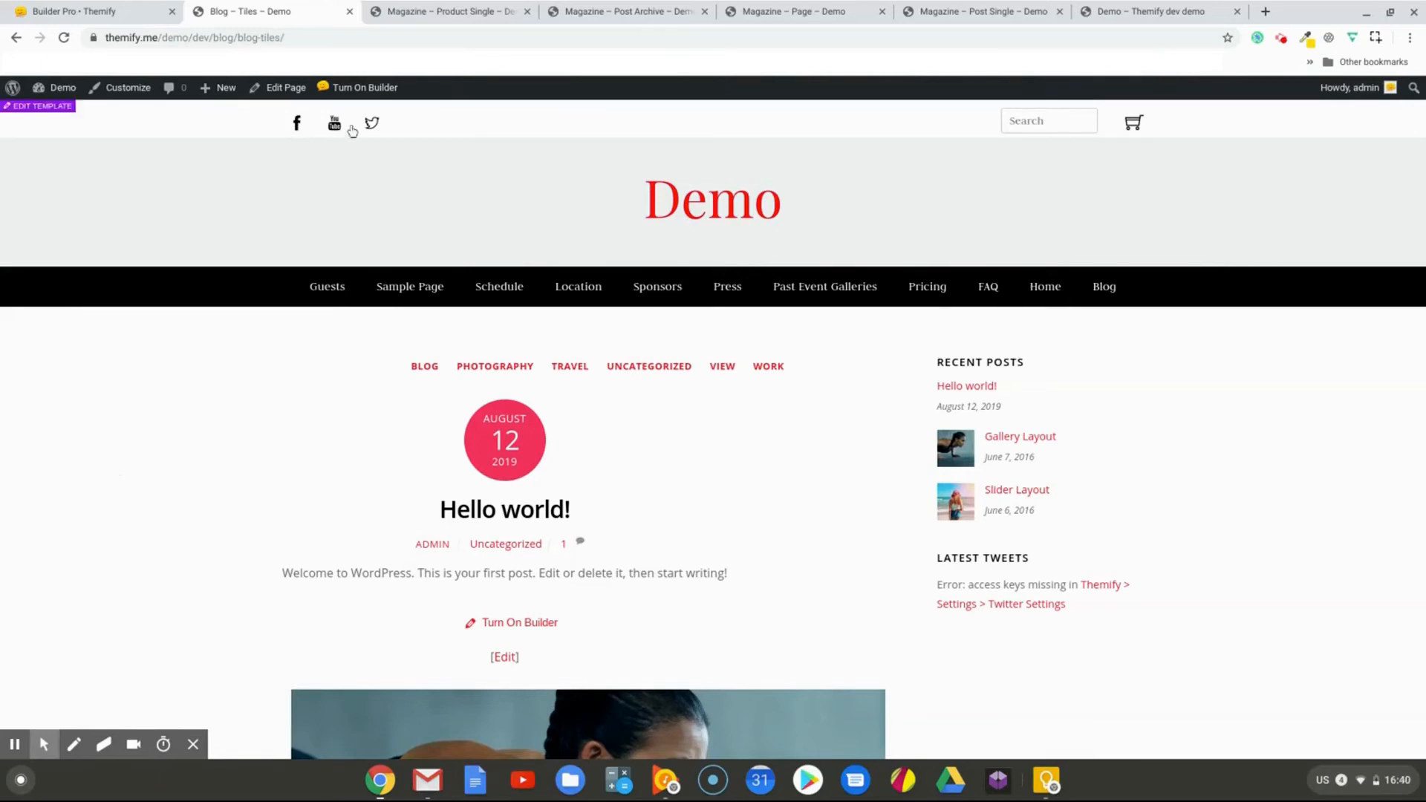
Add a display condition to the Magazine – Header template in the Pro Templates list that excludes Archives > All Archives, and save it
mouse_move(362, 89)
left_click(343, 155)
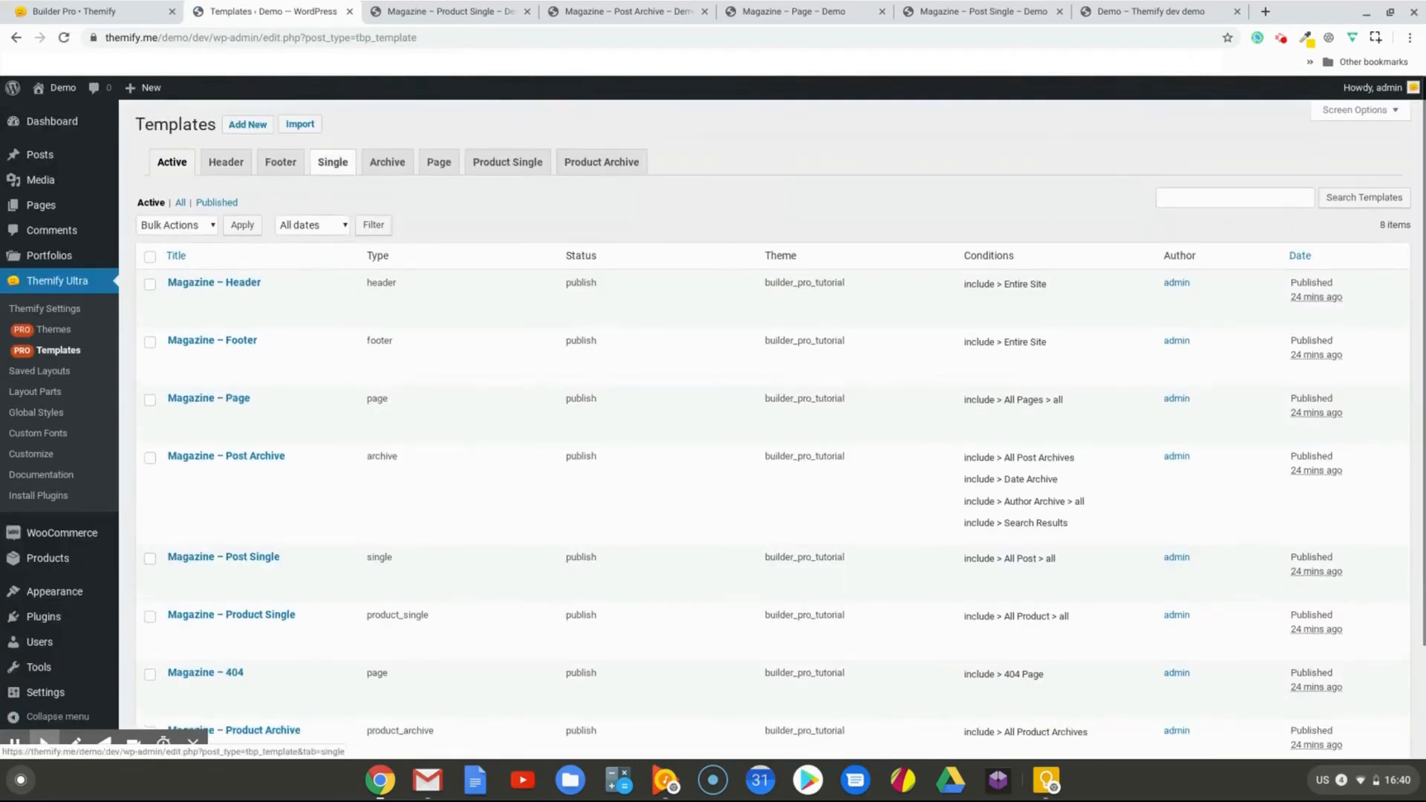
mouse_move(251, 283)
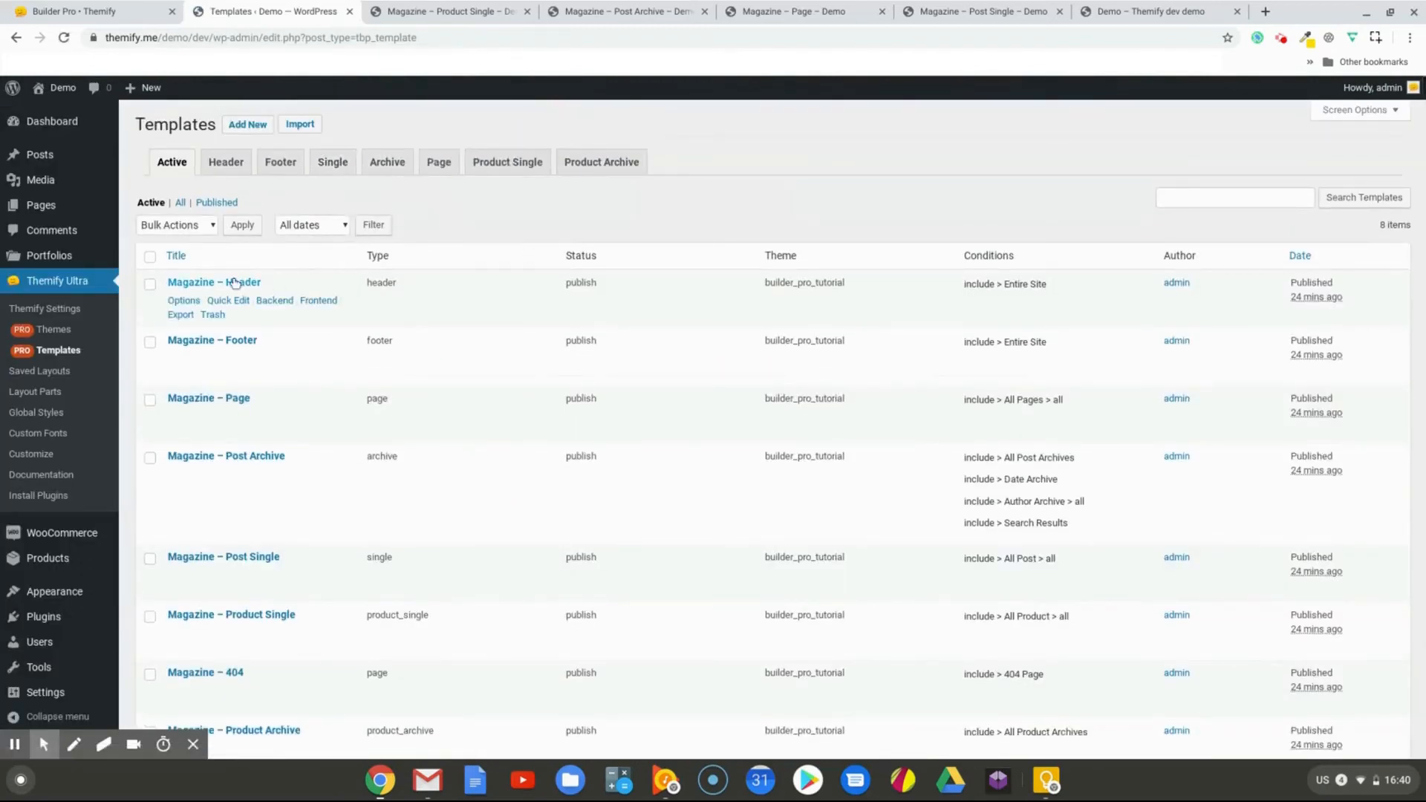
left_click(185, 301)
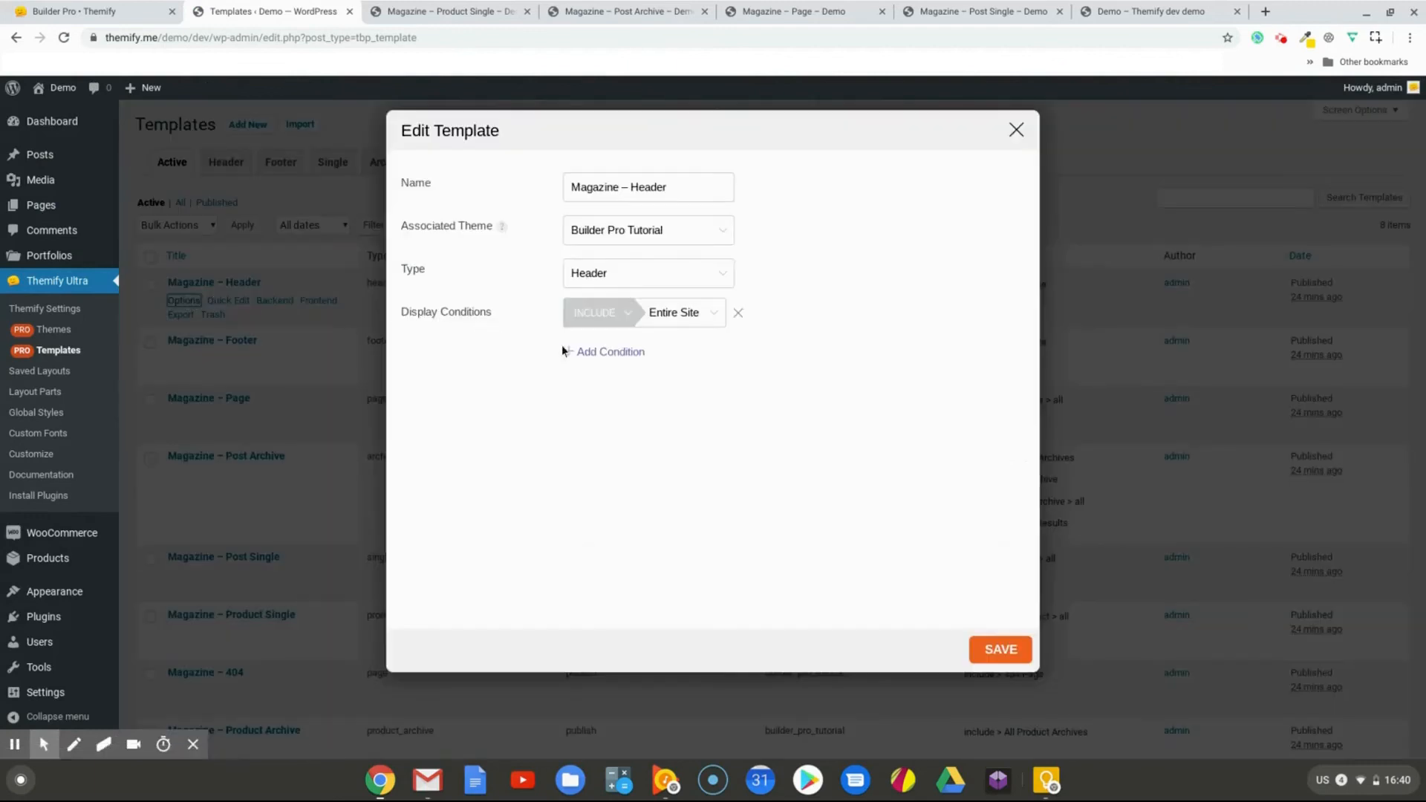
left_click(589, 351)
left_click(628, 352)
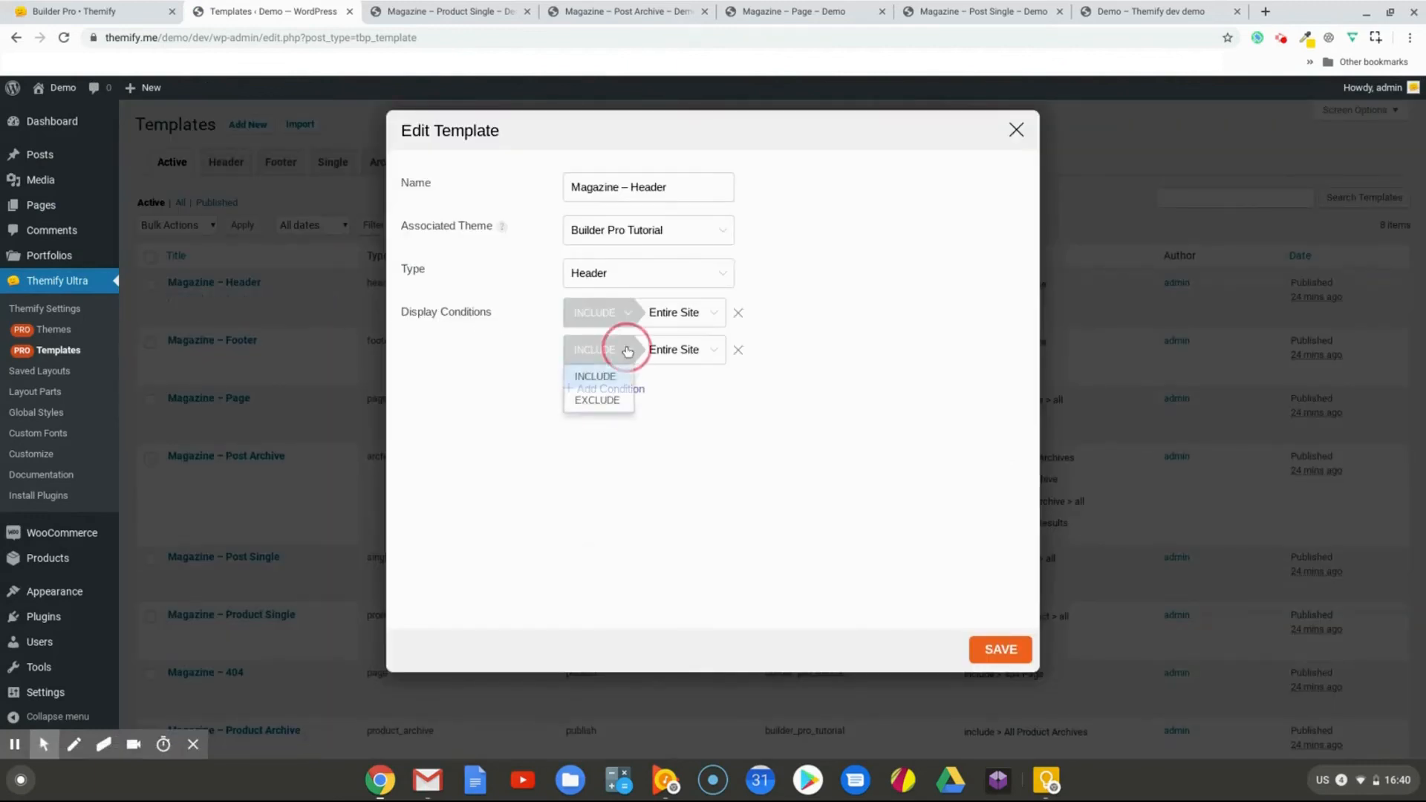
left_click(598, 400)
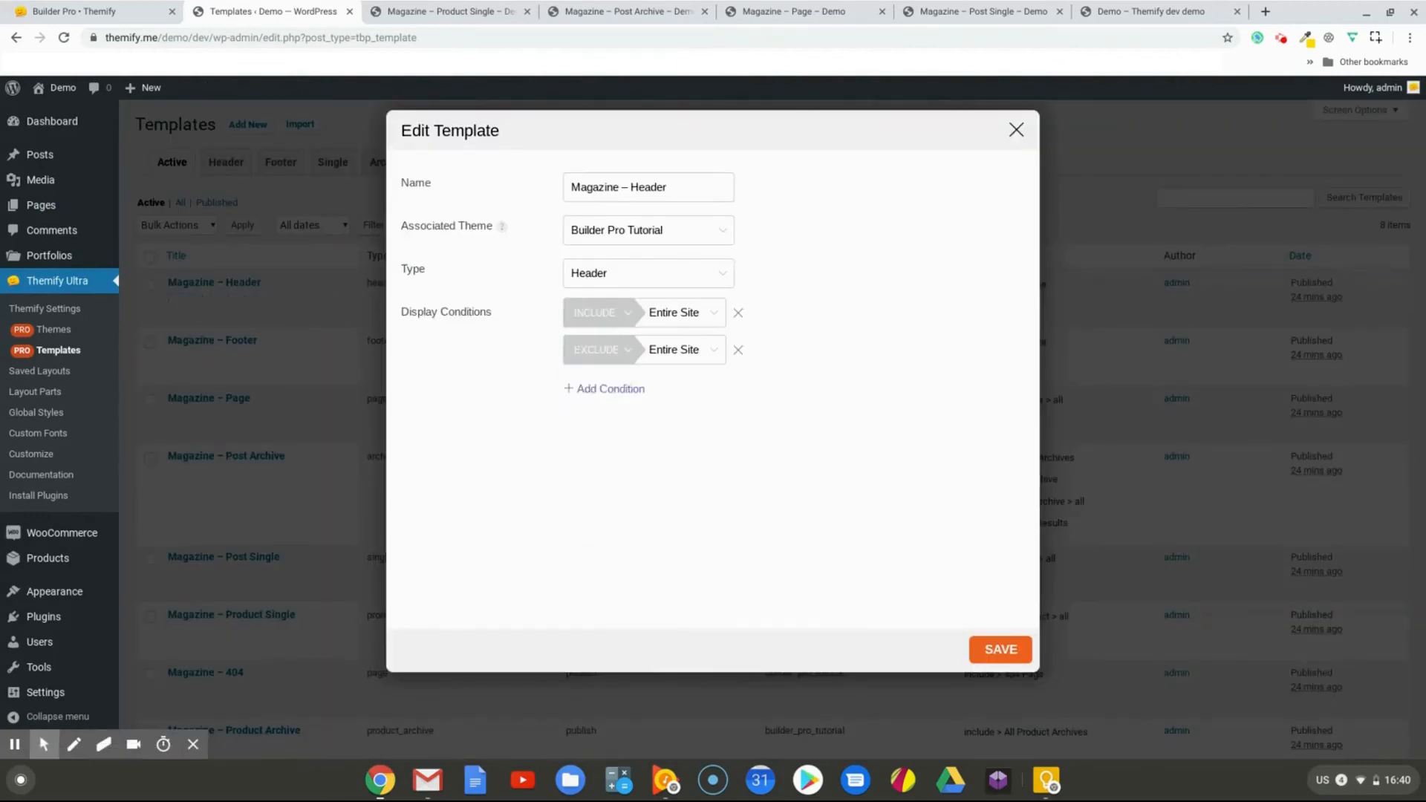
left_click(710, 355)
left_click(692, 396)
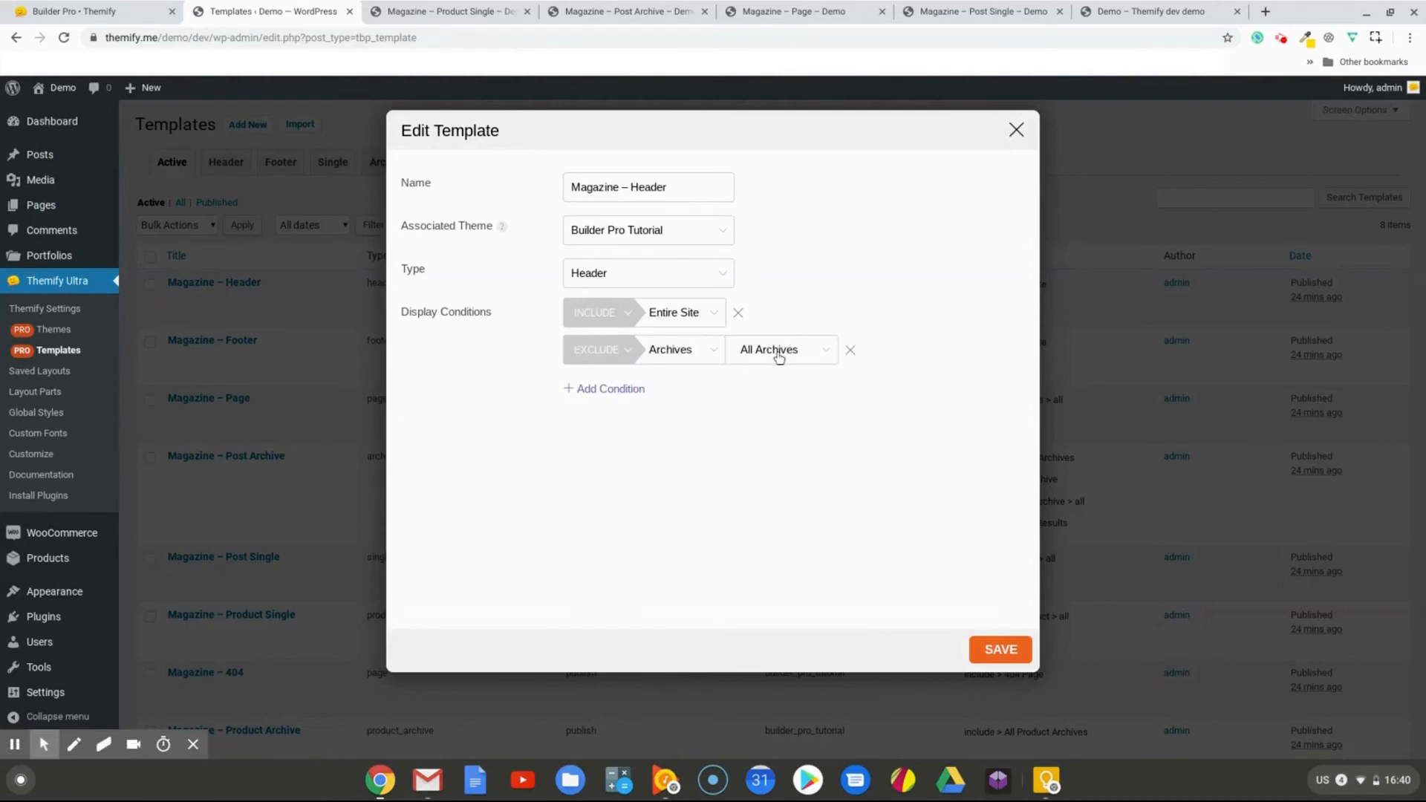
left_click(1000, 658)
left_click(1016, 130)
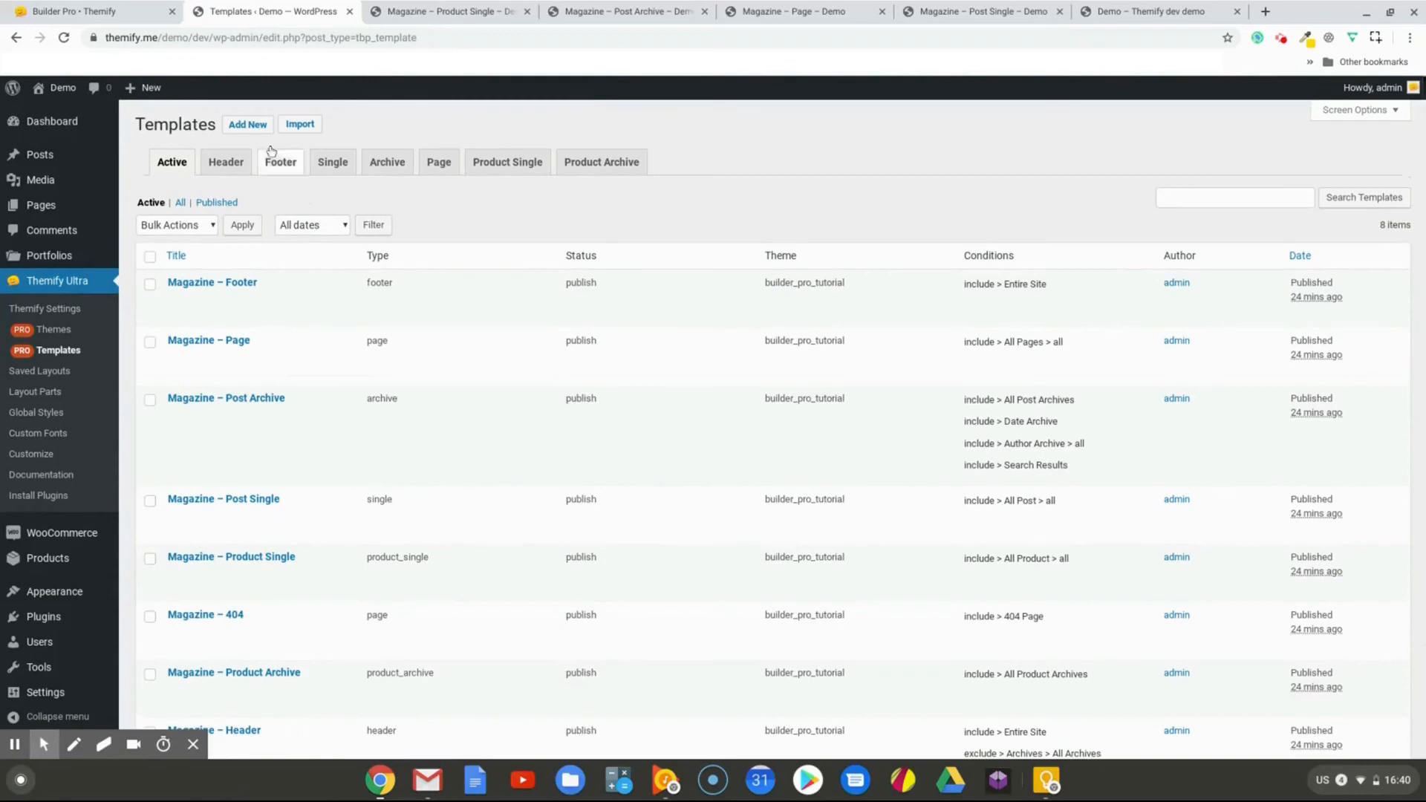
Start a new Header template named Archive Header with the display condition Include > Archives > All Archives
left_click(247, 125)
left_click(598, 272)
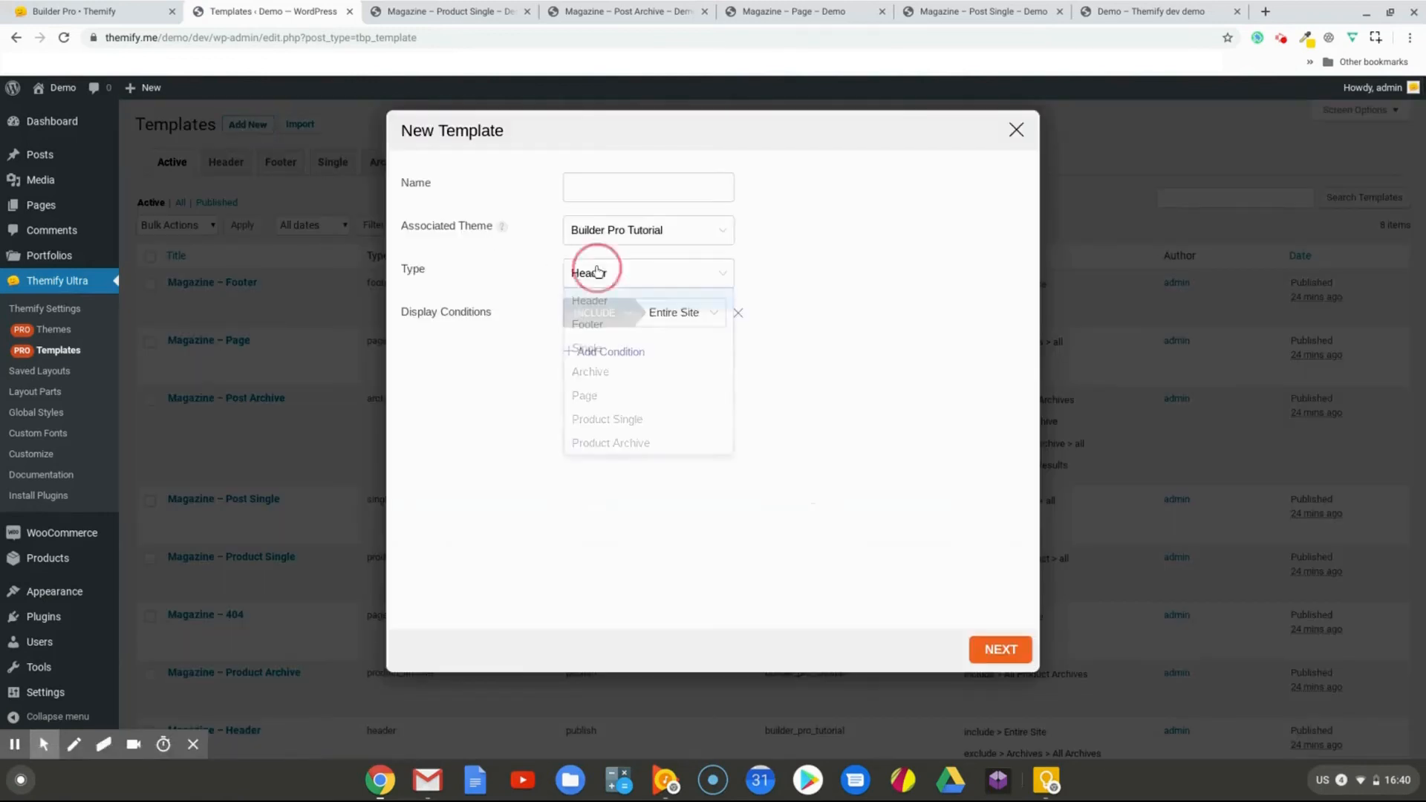
left_click(594, 300)
left_click(621, 192)
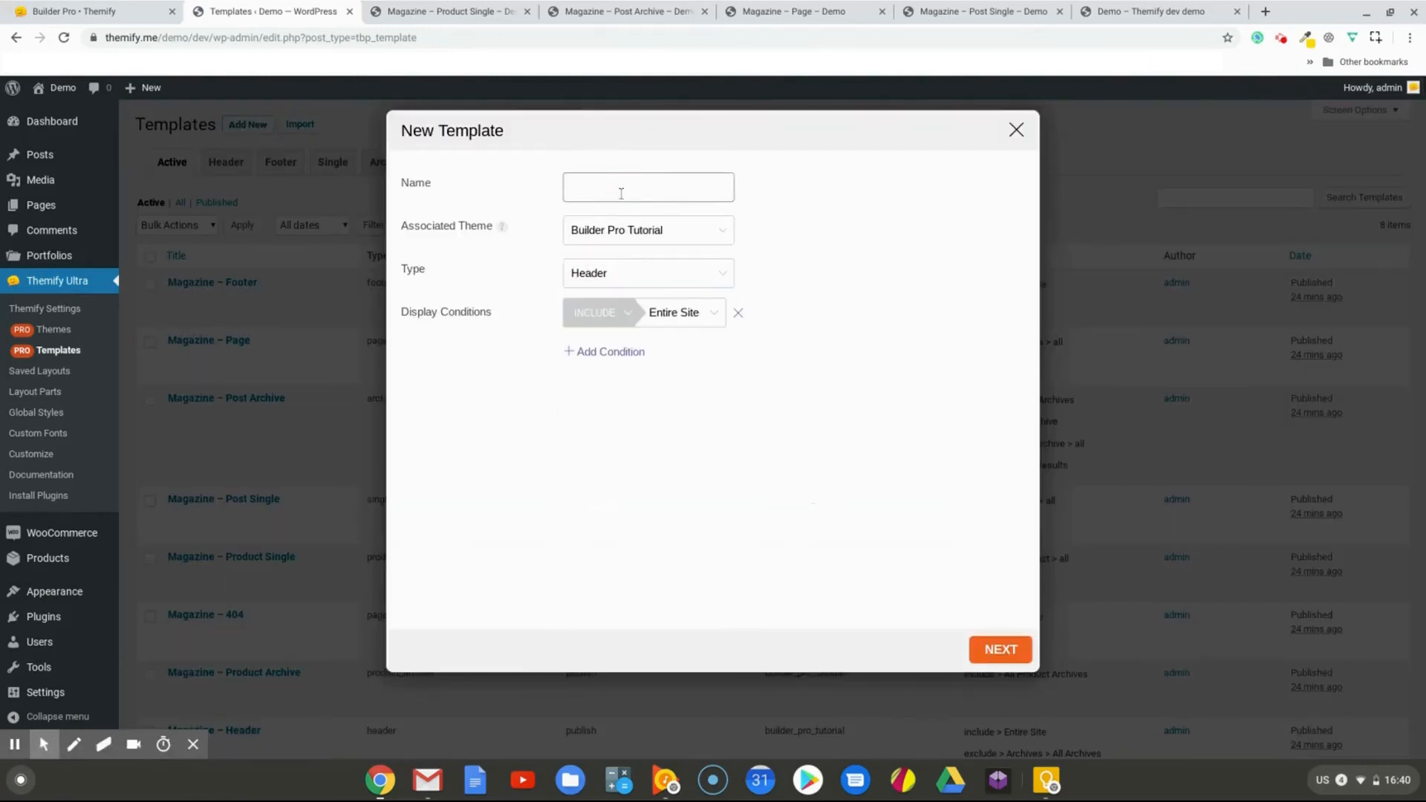
type("Archive Header")
left_click(676, 313)
left_click(680, 369)
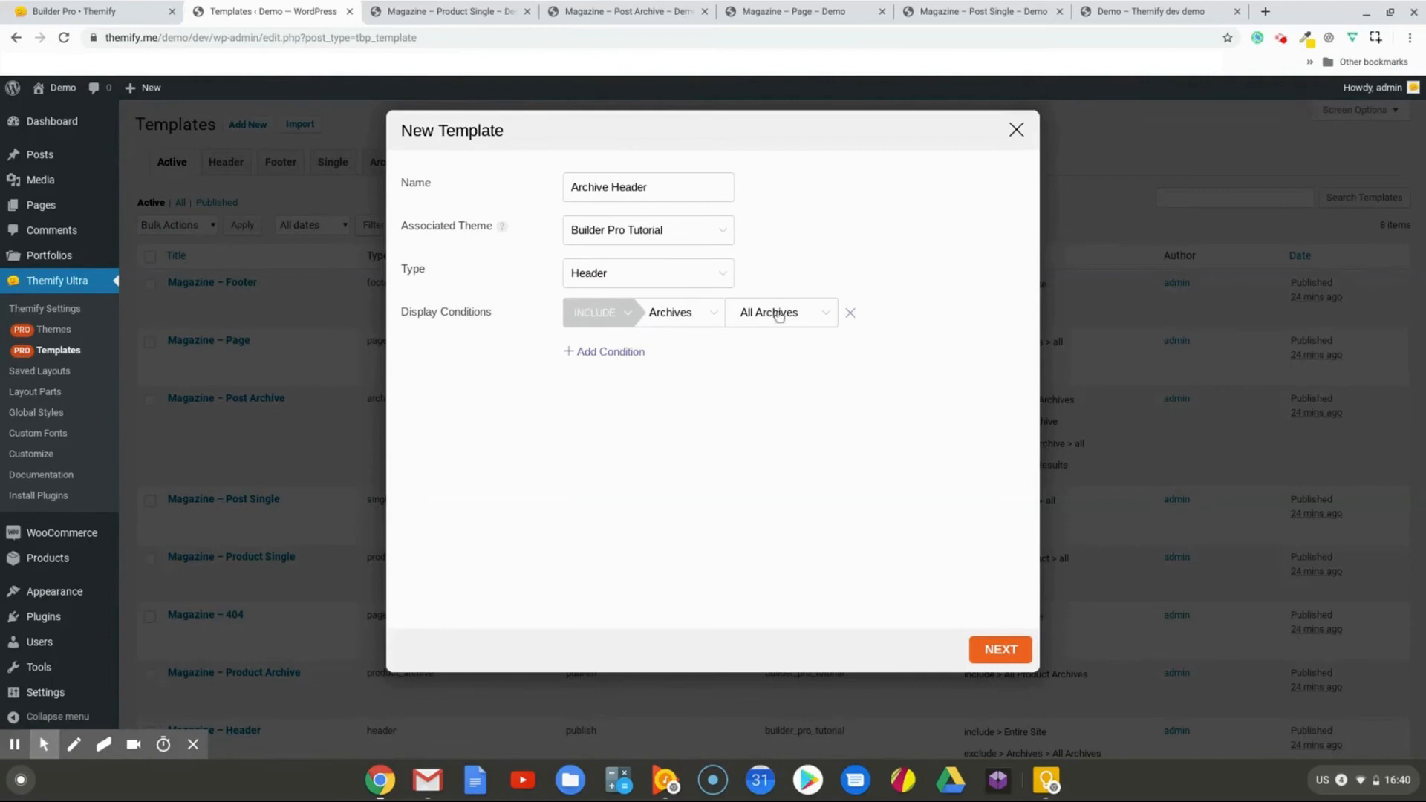
Import the Magazine – Header layout as the new template's starting design and publish it
left_click(996, 650)
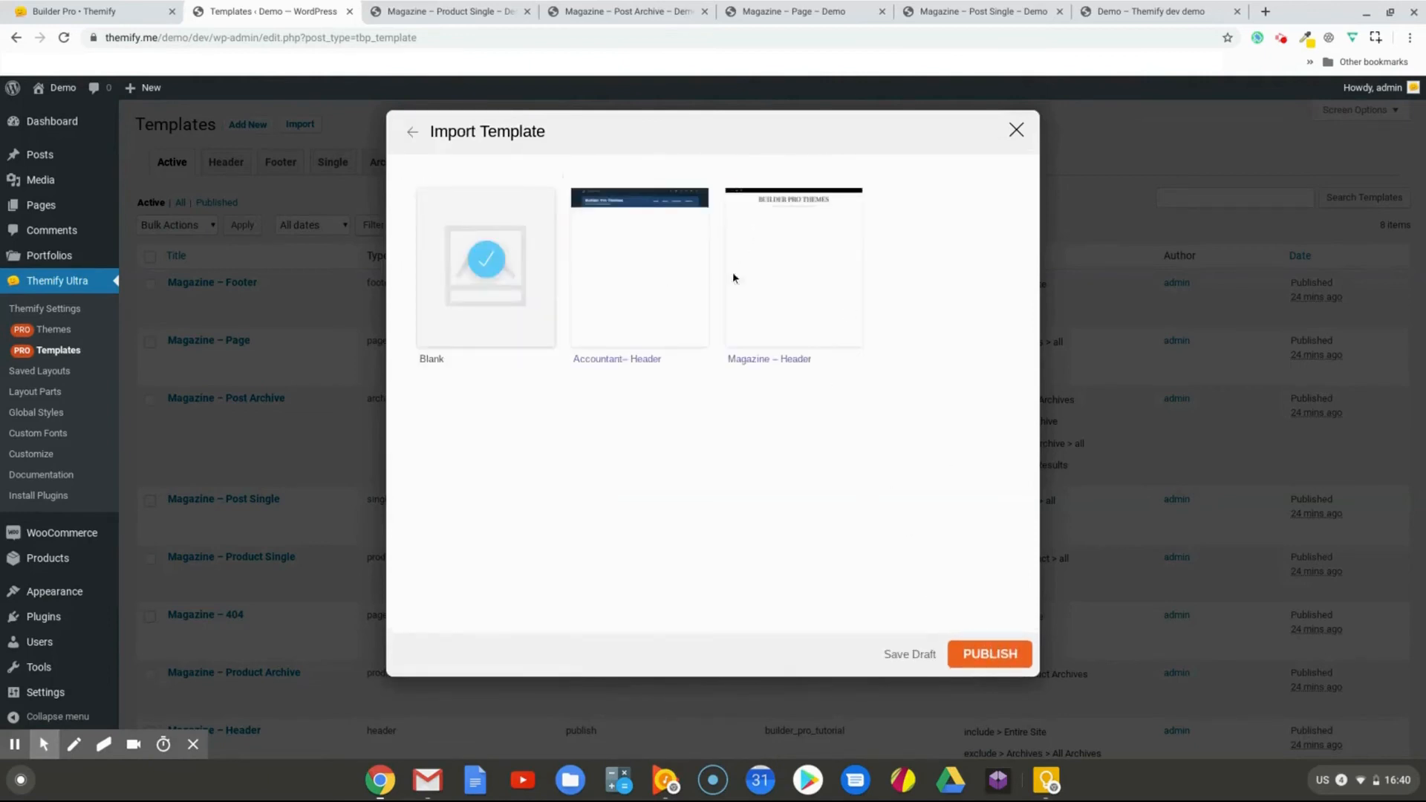
left_click(771, 277)
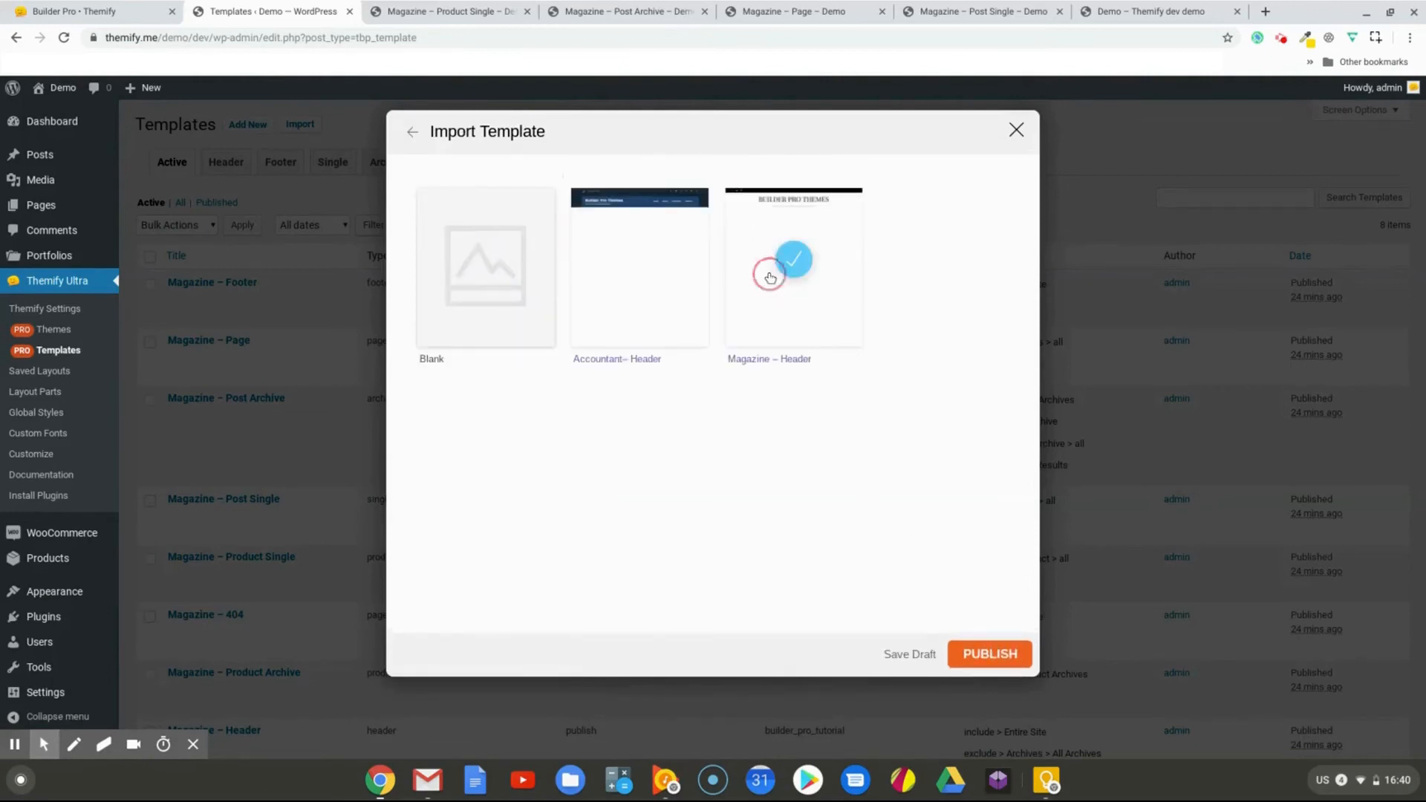
left_click(987, 663)
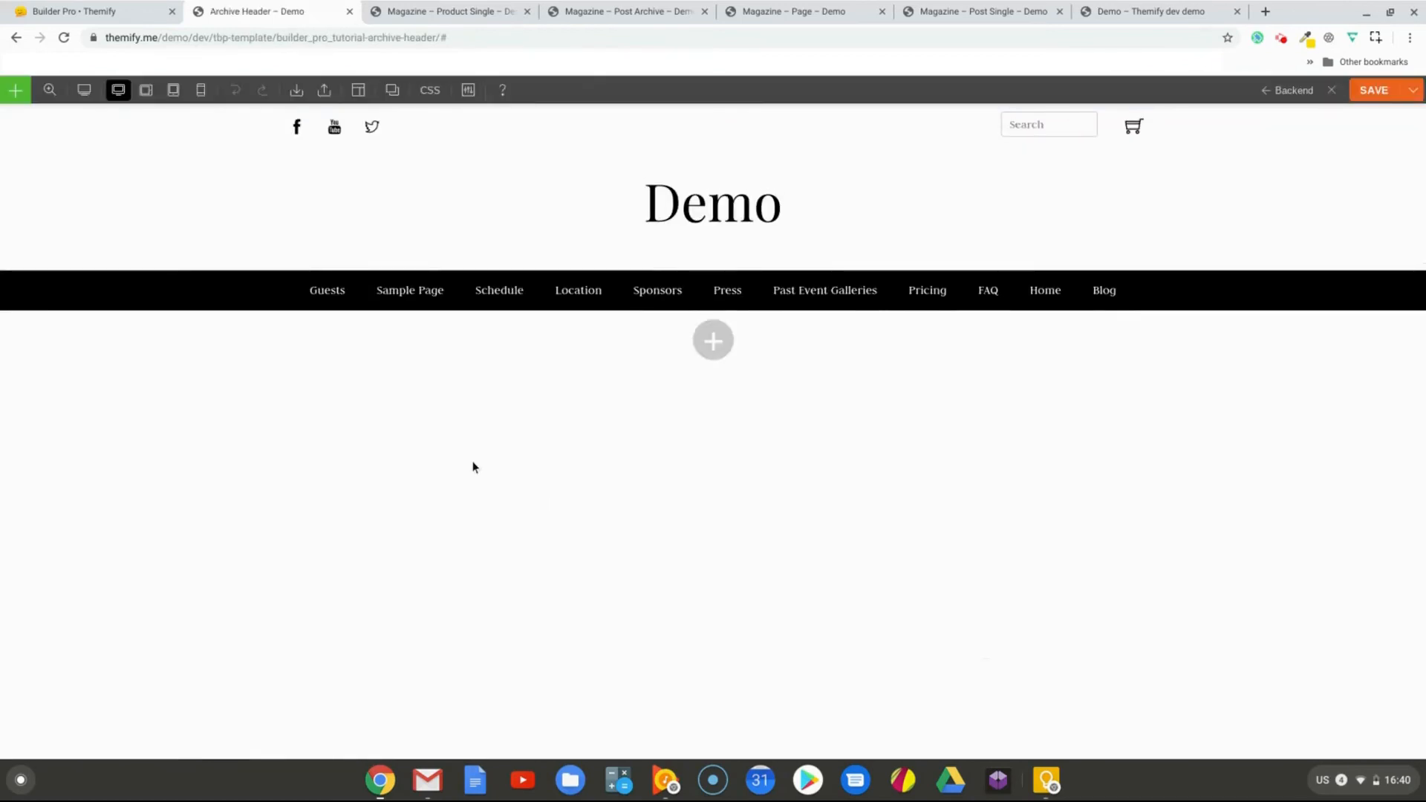
Set the background color of the header row containing the Demo site title to #cccfff and apply the row styling
mouse_move(13, 149)
left_click(60, 153)
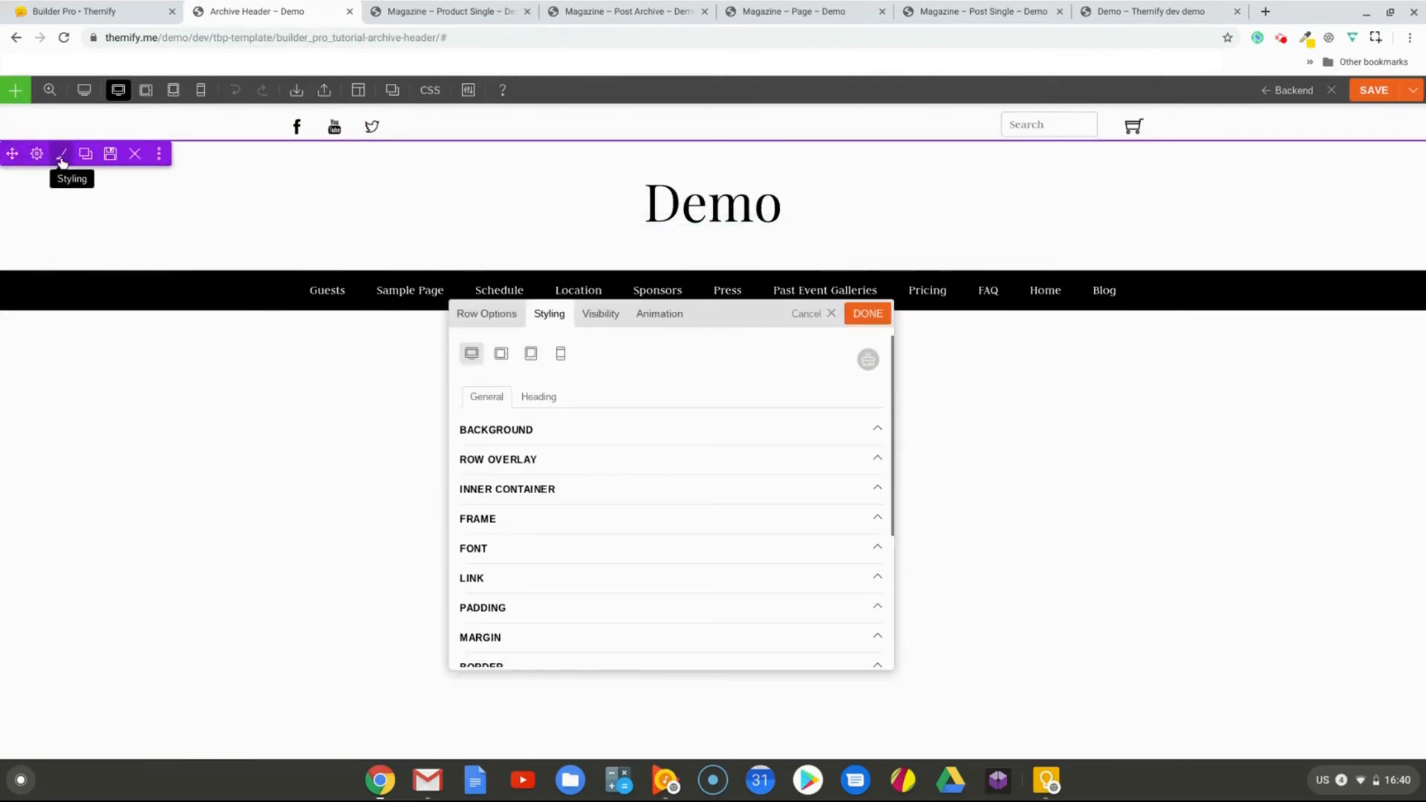
left_click(542, 437)
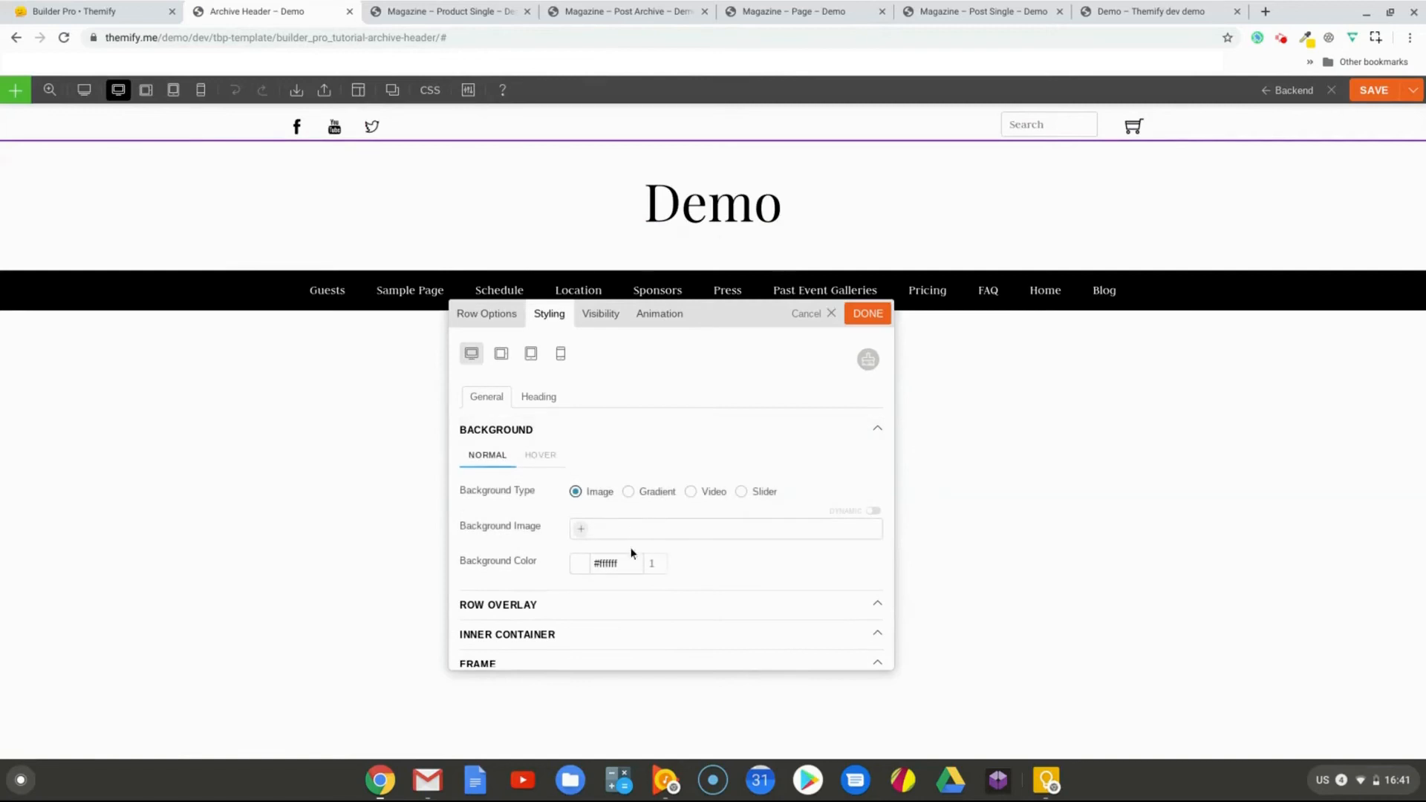
left_click(626, 562)
left_click(690, 618)
left_click_drag(653, 588, 594, 570)
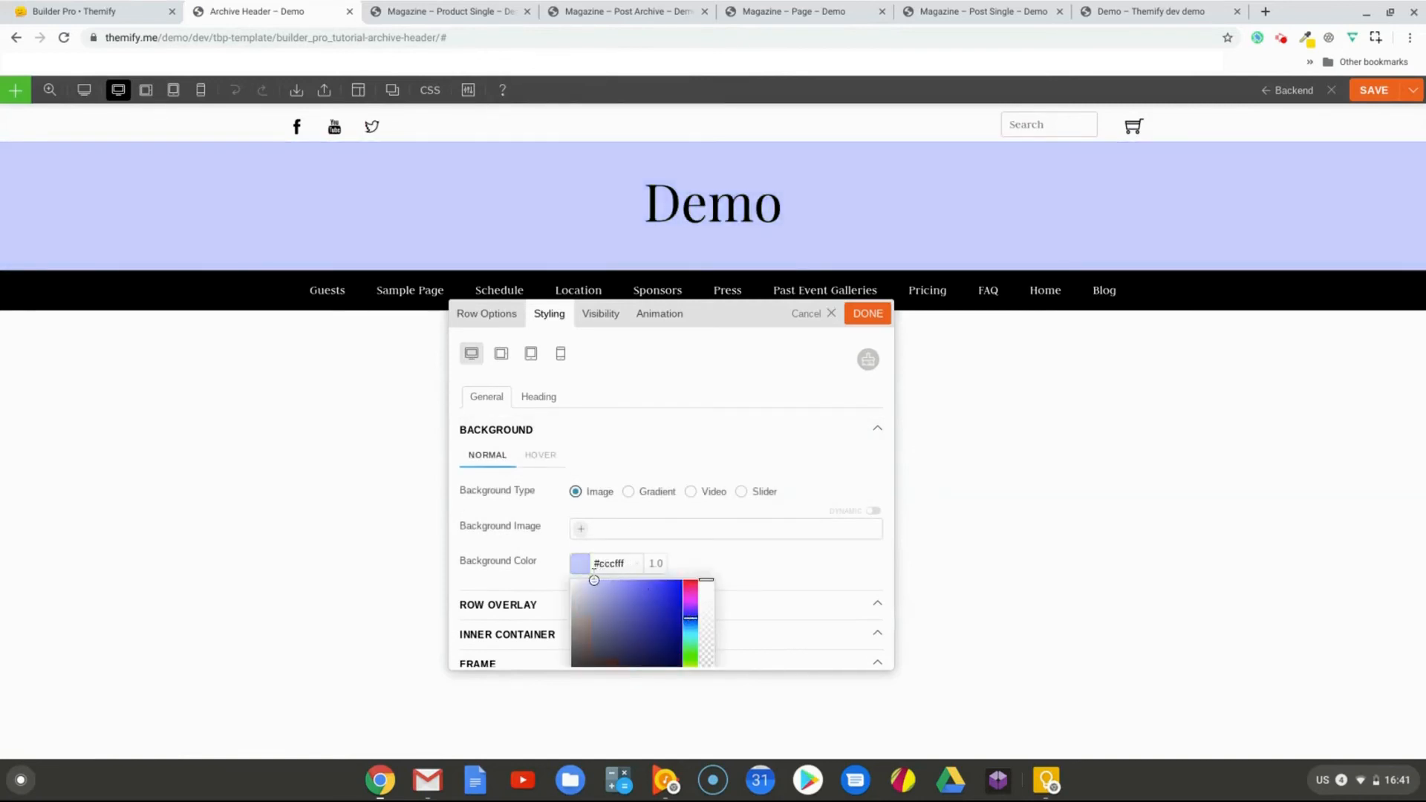
left_click(867, 314)
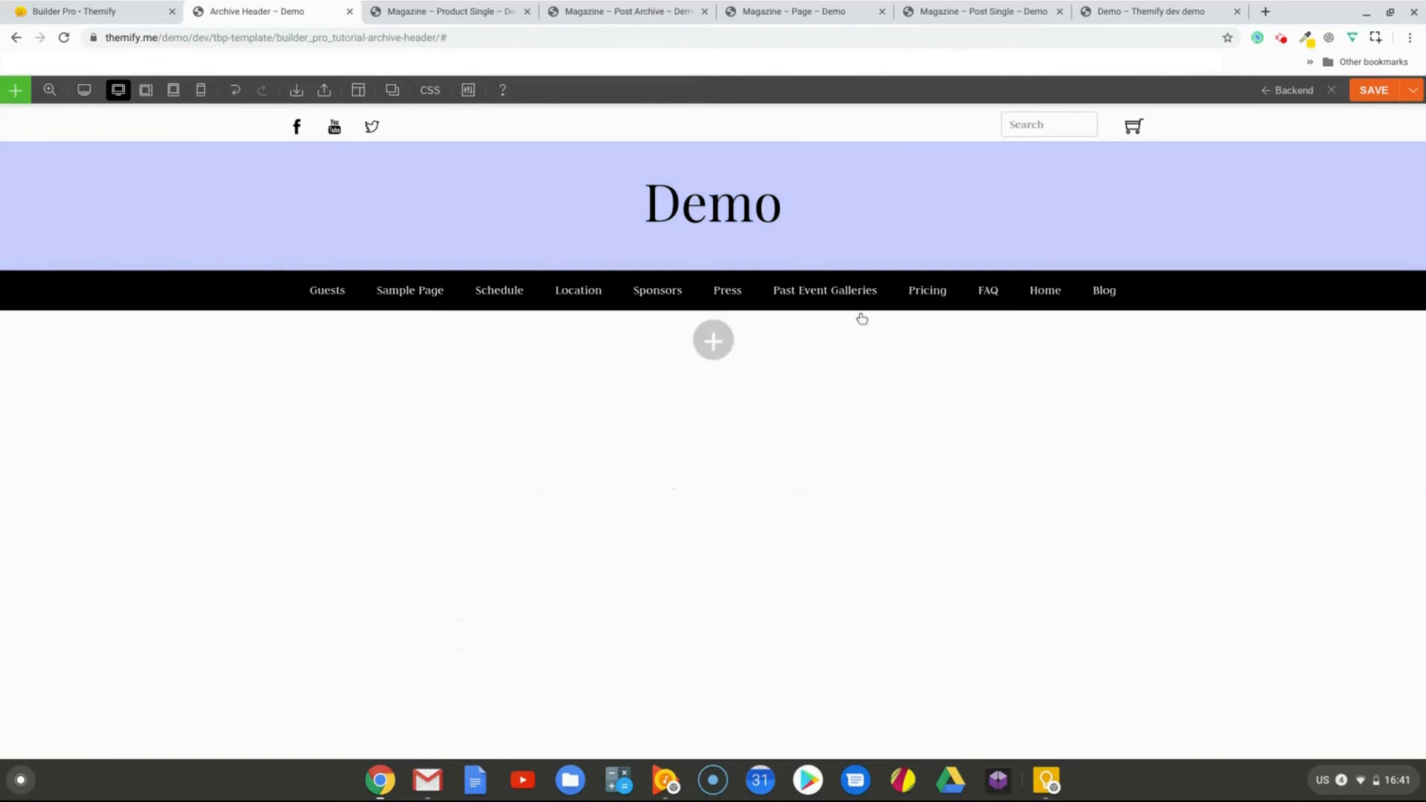
Save the Archive Header template, exit the builder and view the demo site's home page
left_click(1372, 90)
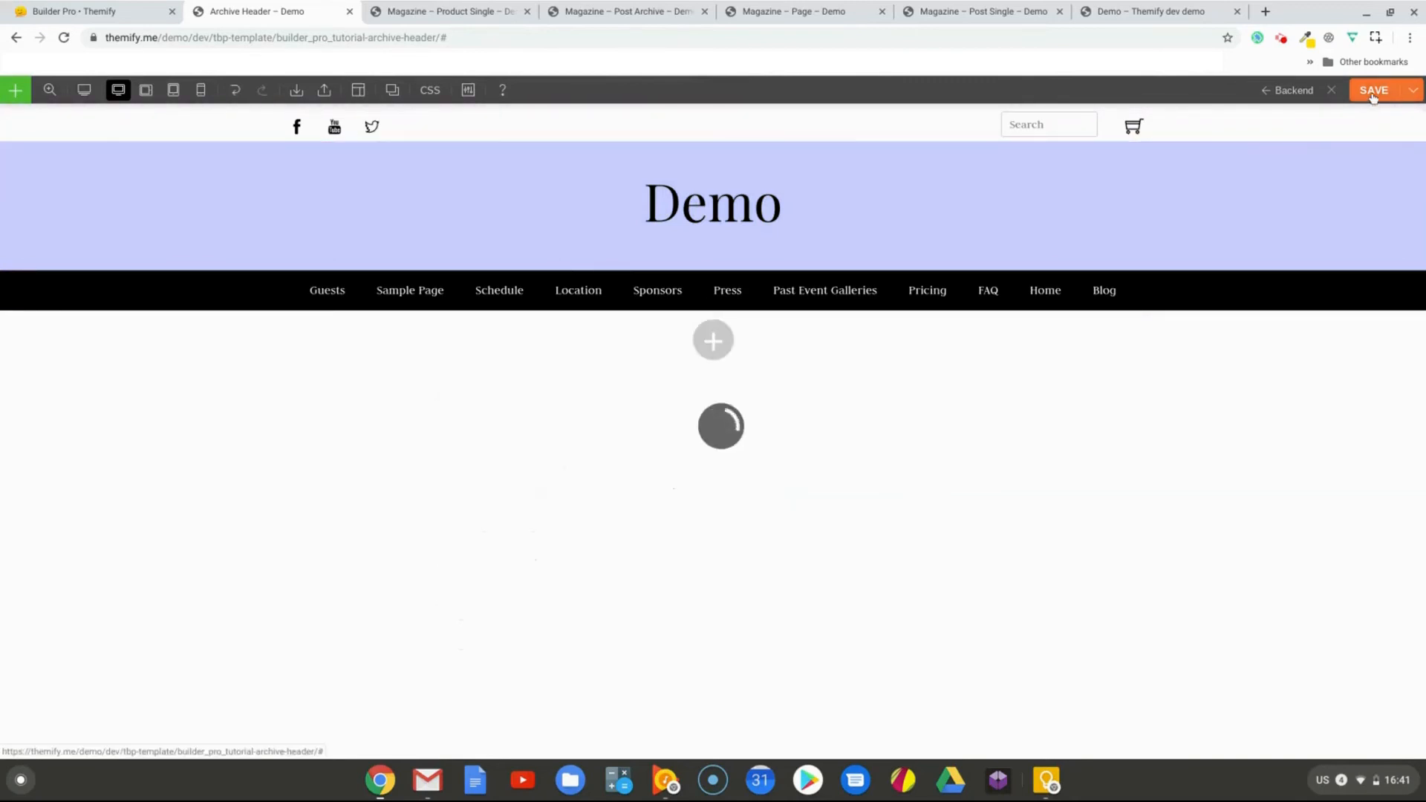
left_click(1330, 95)
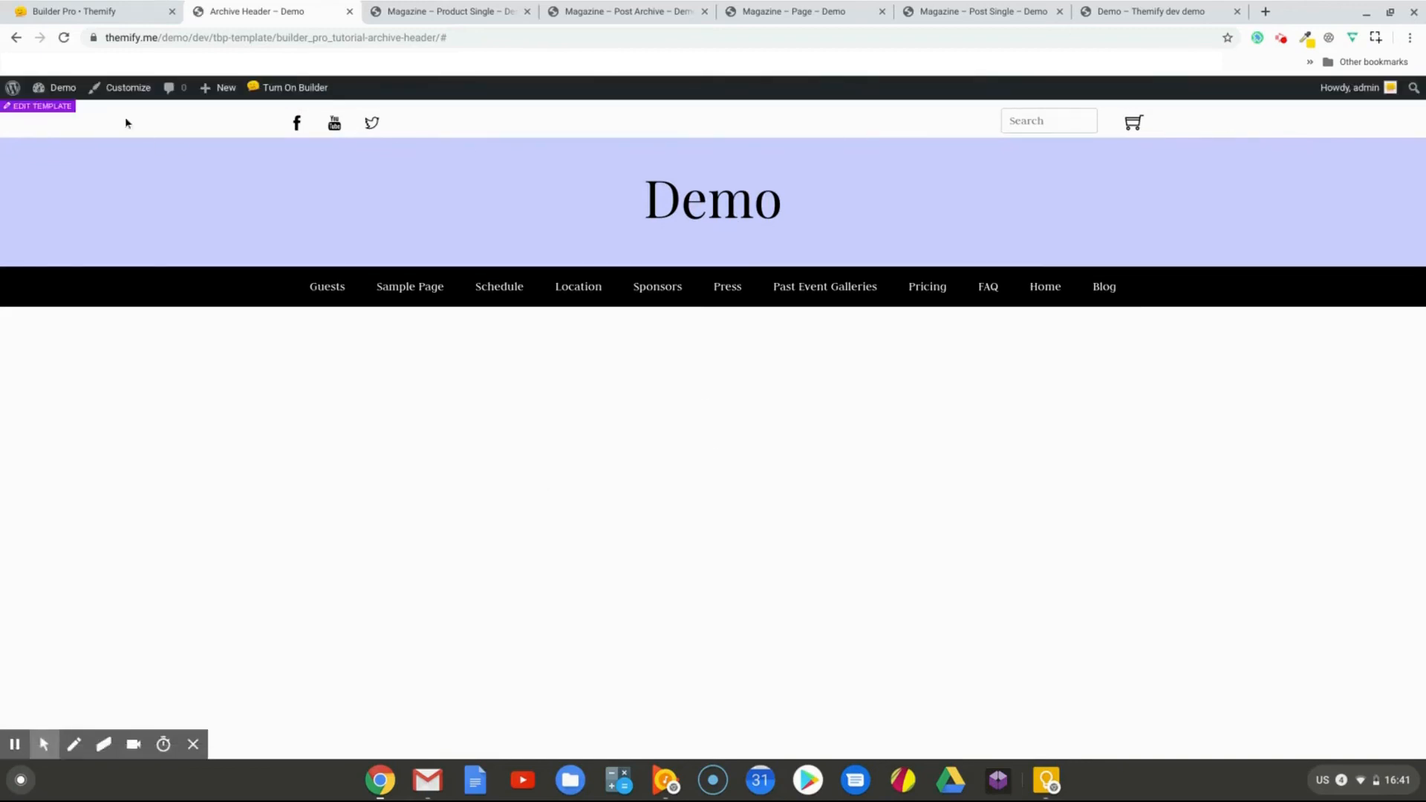
mouse_move(46, 98)
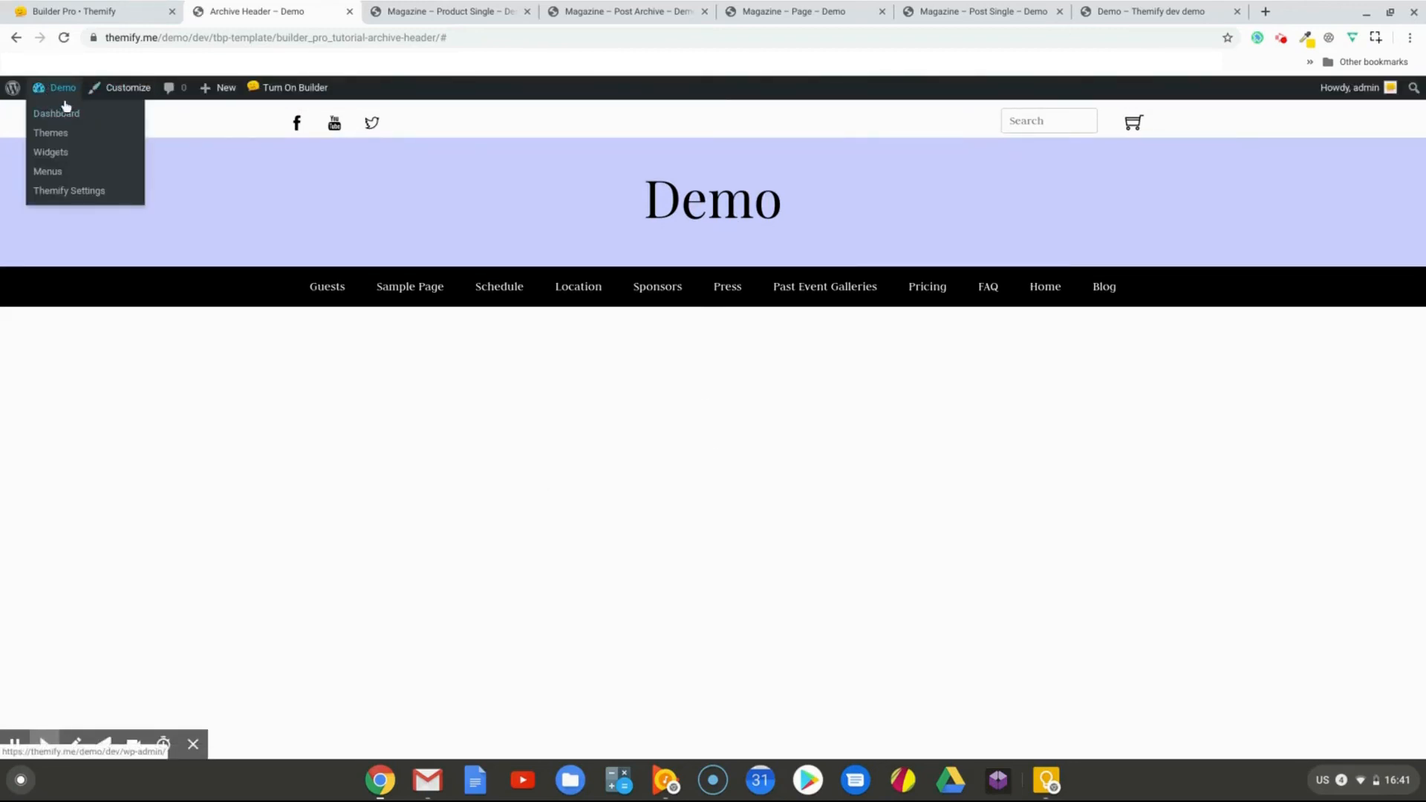
left_click(61, 87)
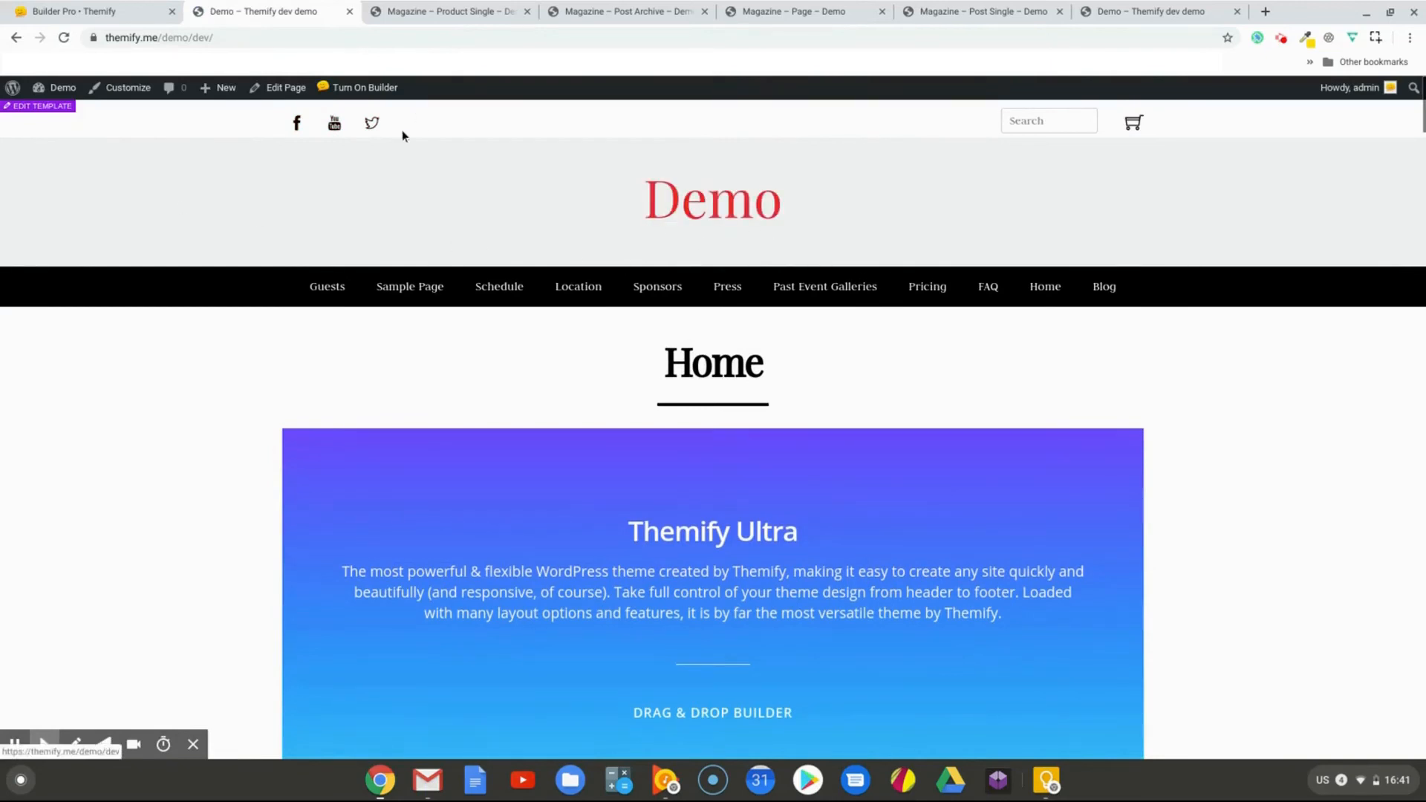
View the Photography category's archive page from the list of post categories to check its header
left_click(63, 88)
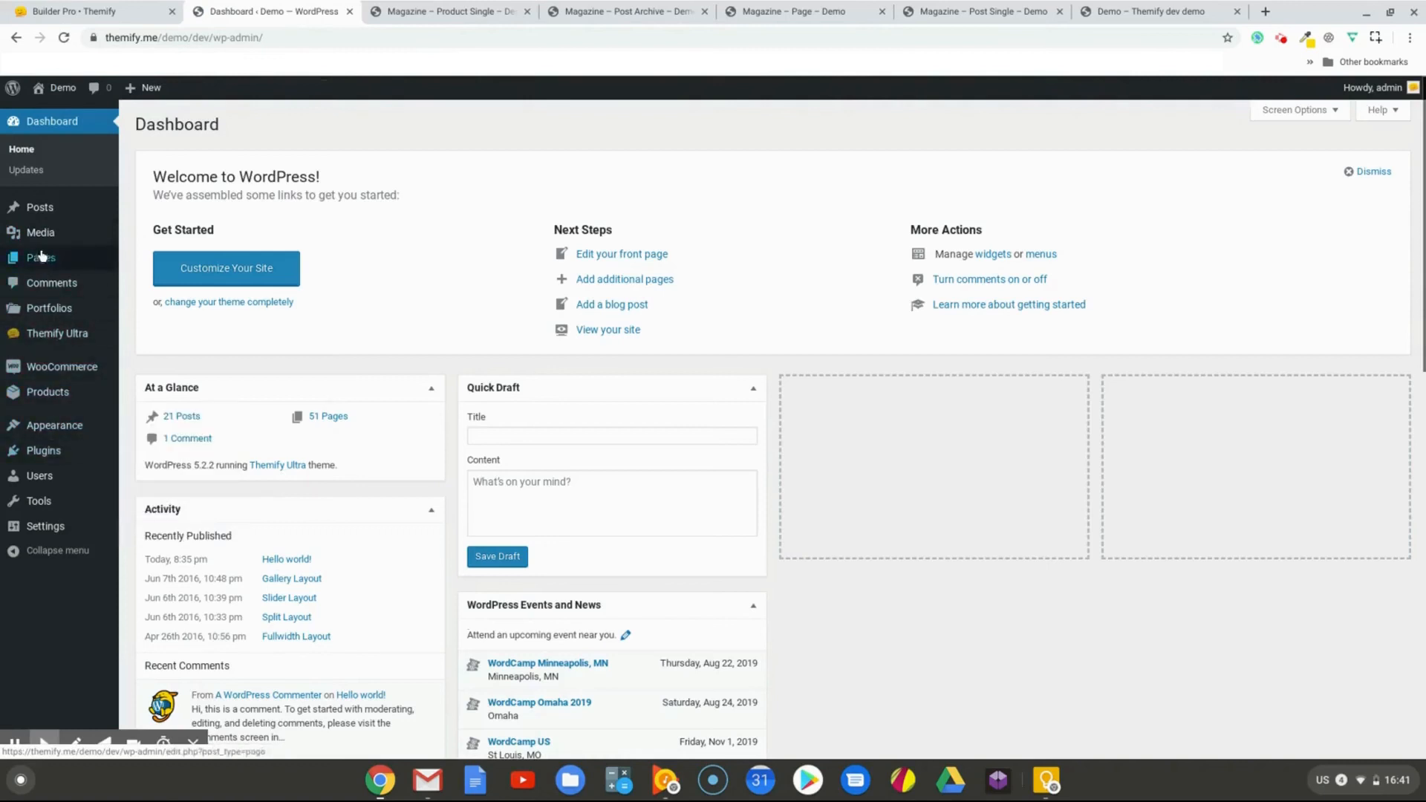
mouse_move(38, 210)
left_click(145, 253)
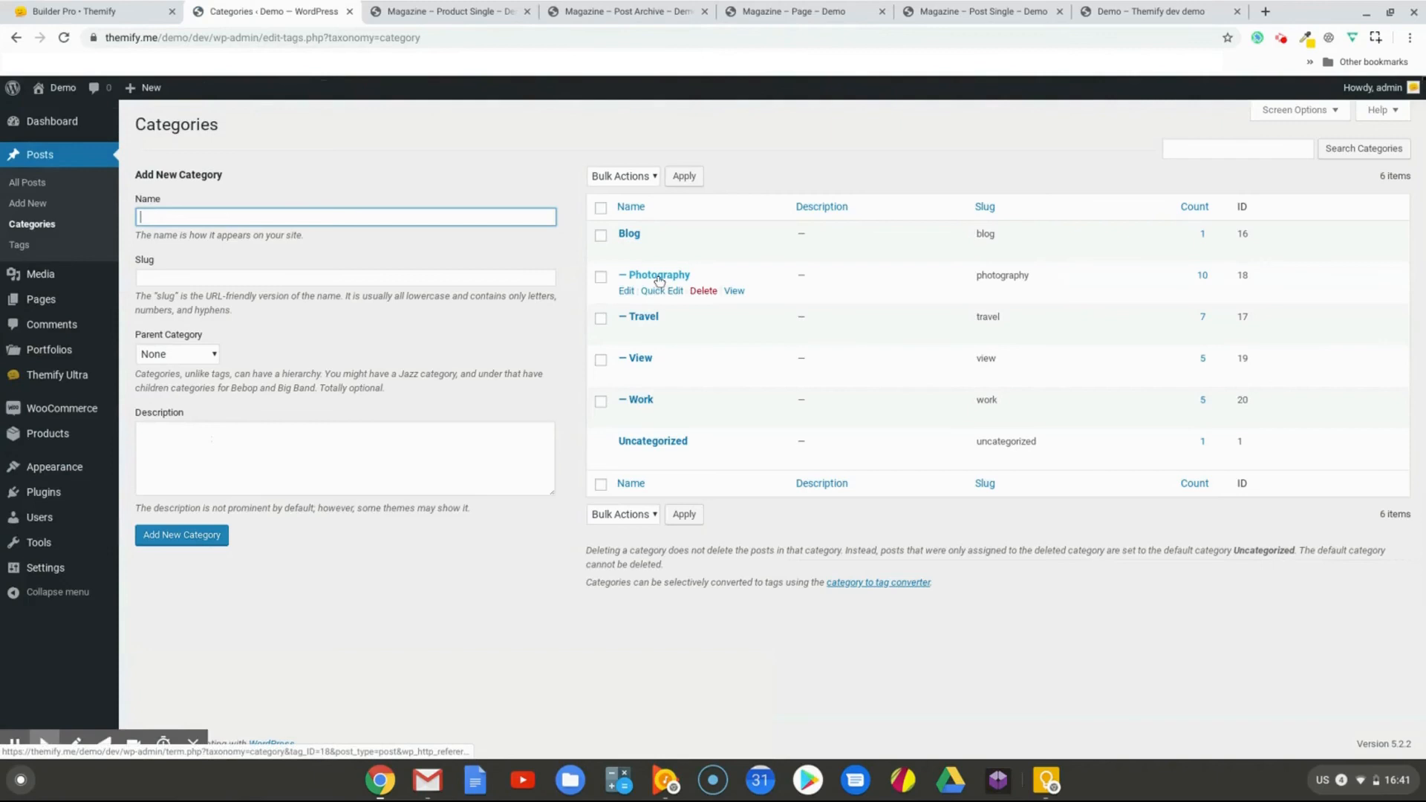
left_click(733, 291)
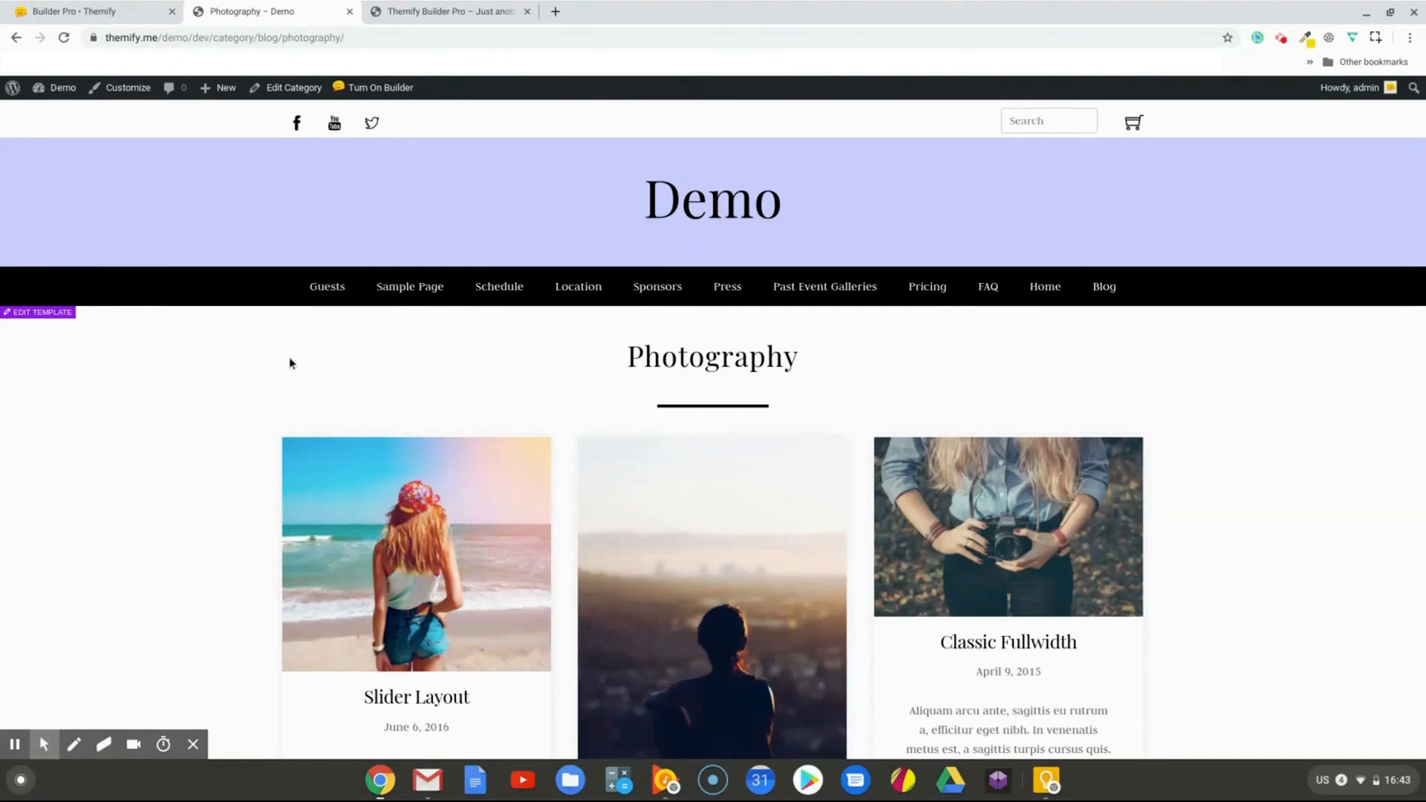
Export the Builder Pro Tutorial theme as pro_theme_builder_pro_tutorial_2019_08_12.zip into the Themify folder under Downloads
mouse_move(382, 87)
left_click(359, 134)
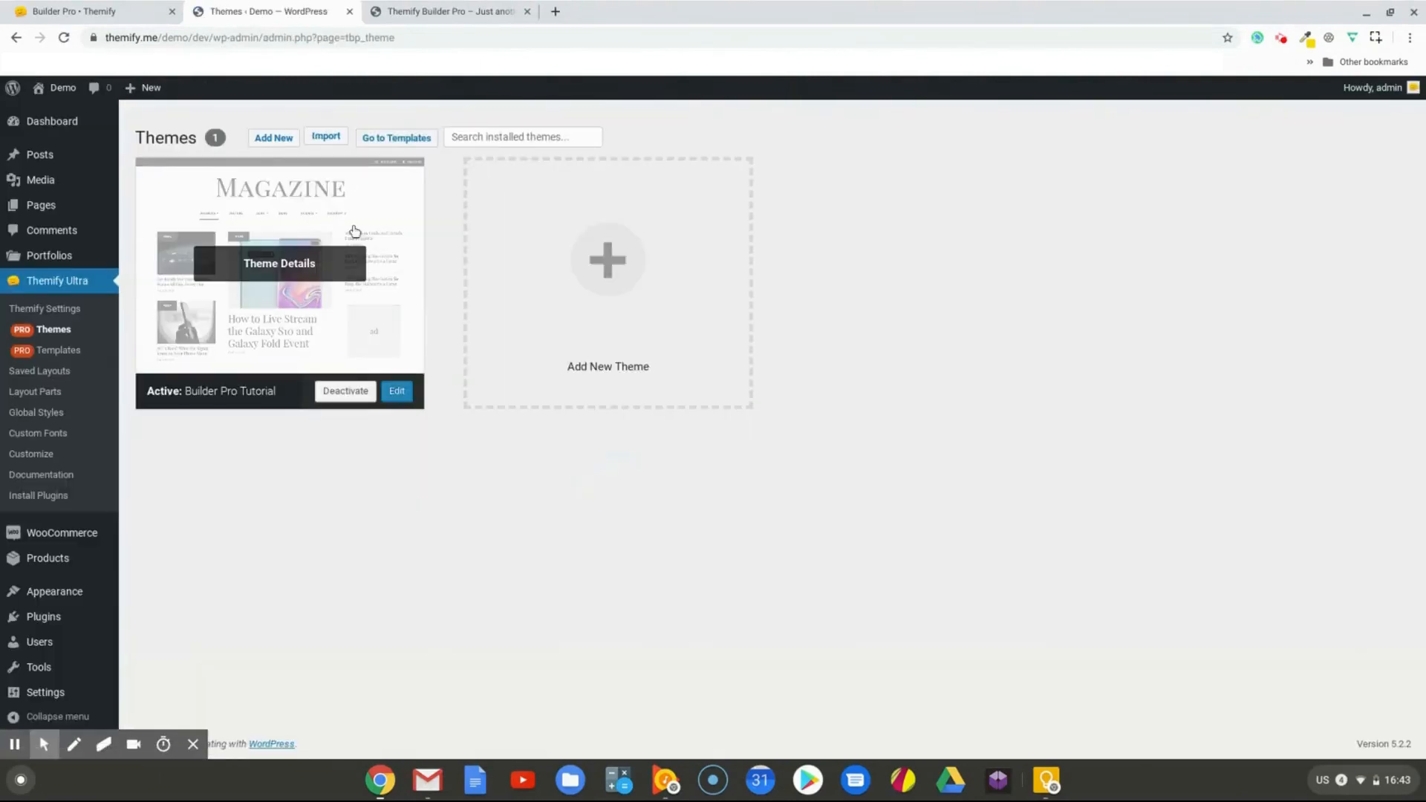
left_click(280, 265)
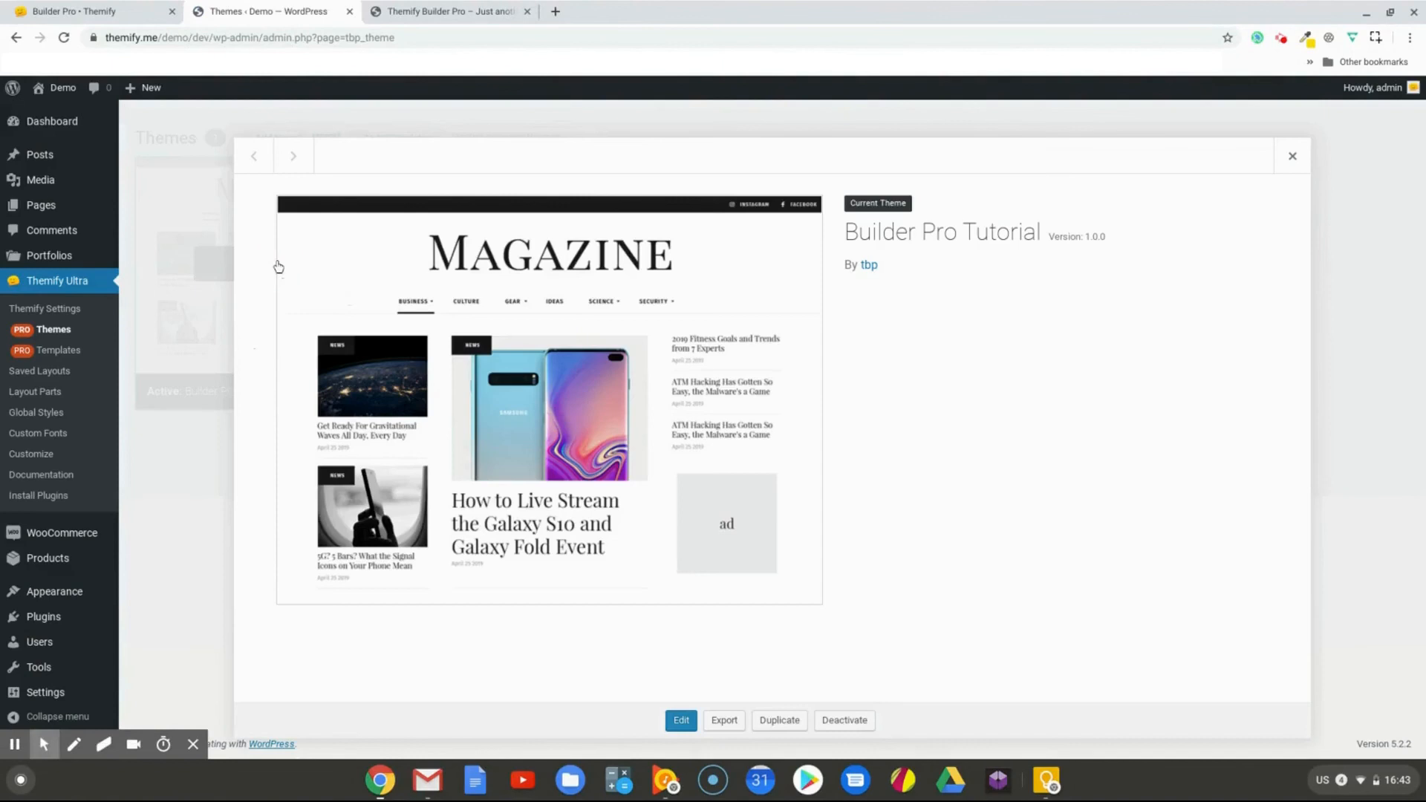
left_click(726, 722)
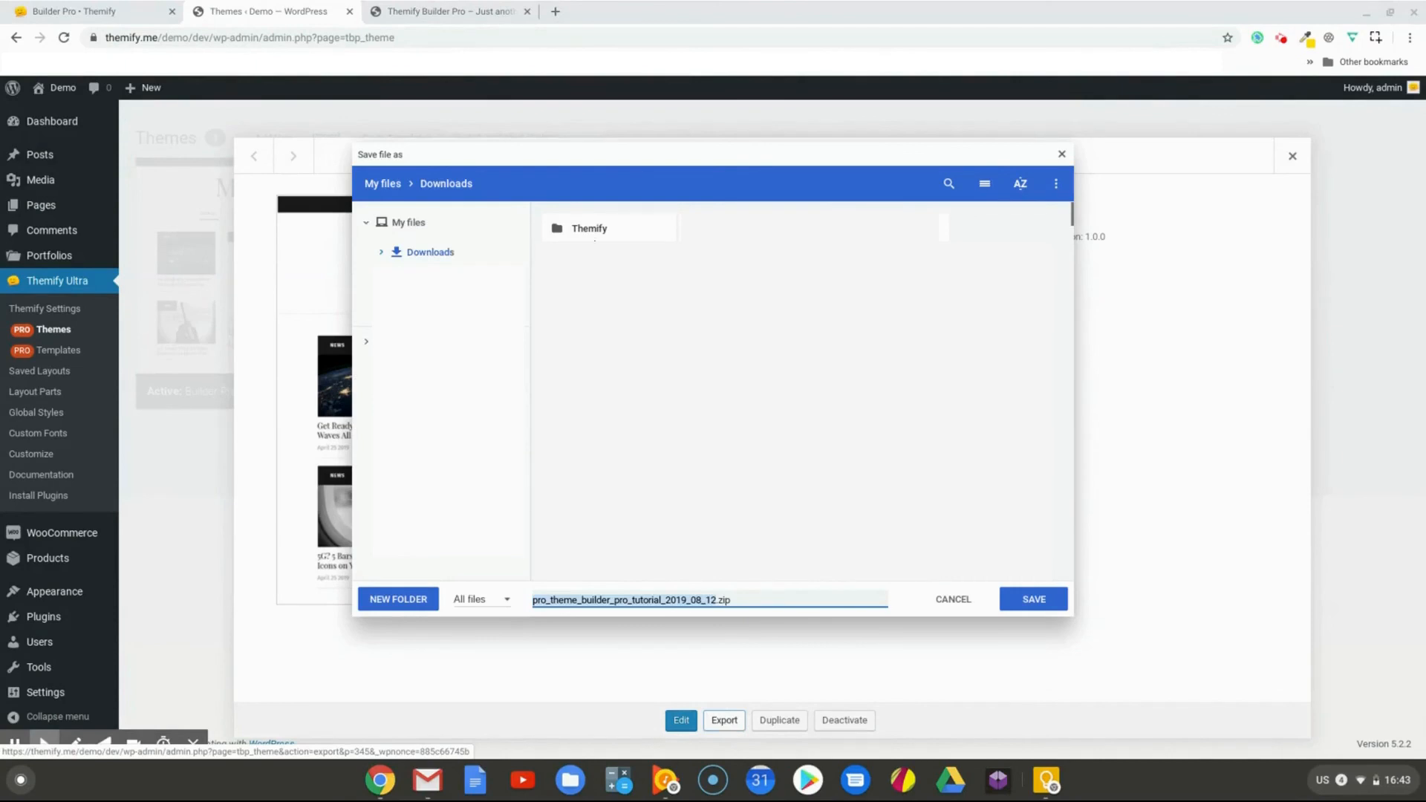
double_click(586, 229)
left_click(1038, 594)
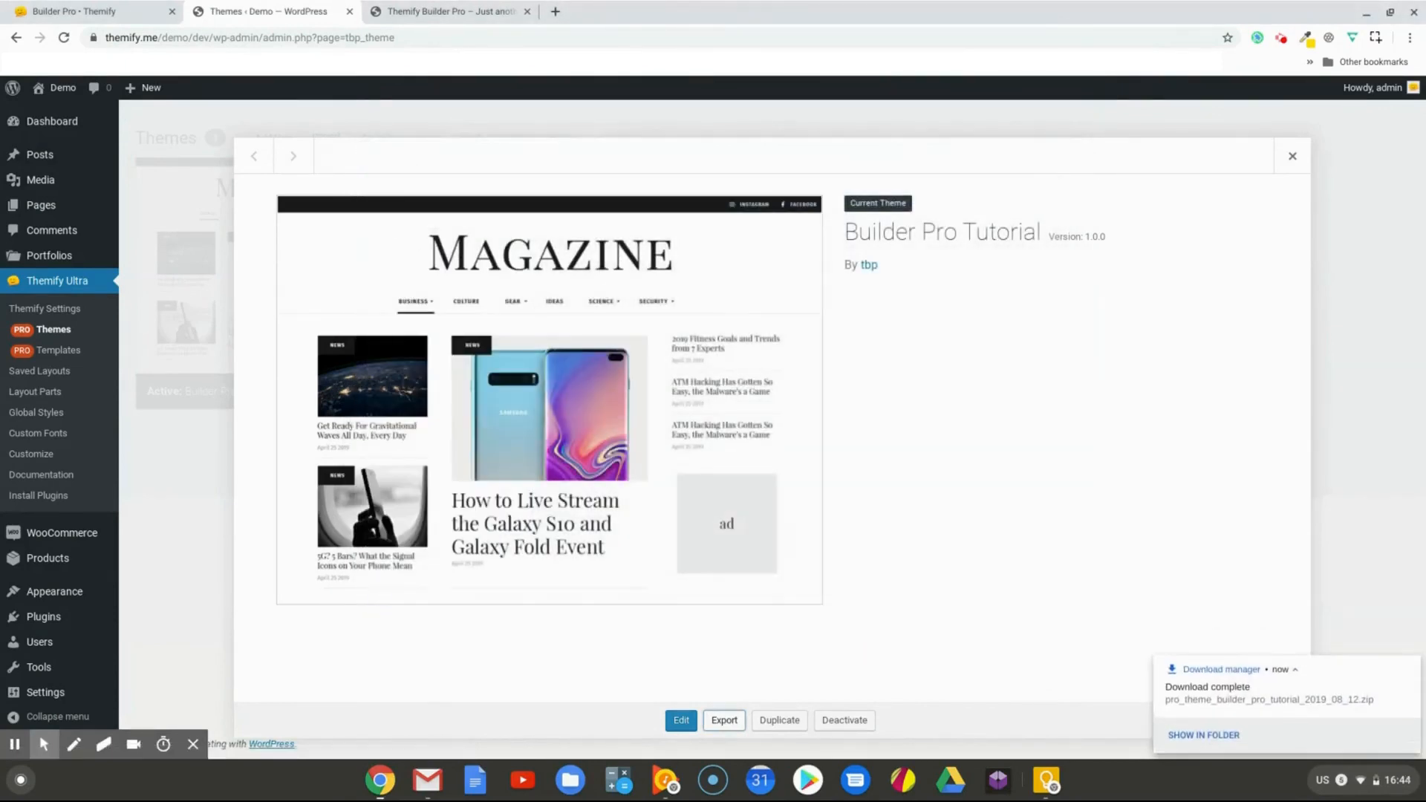
left_click(1410, 668)
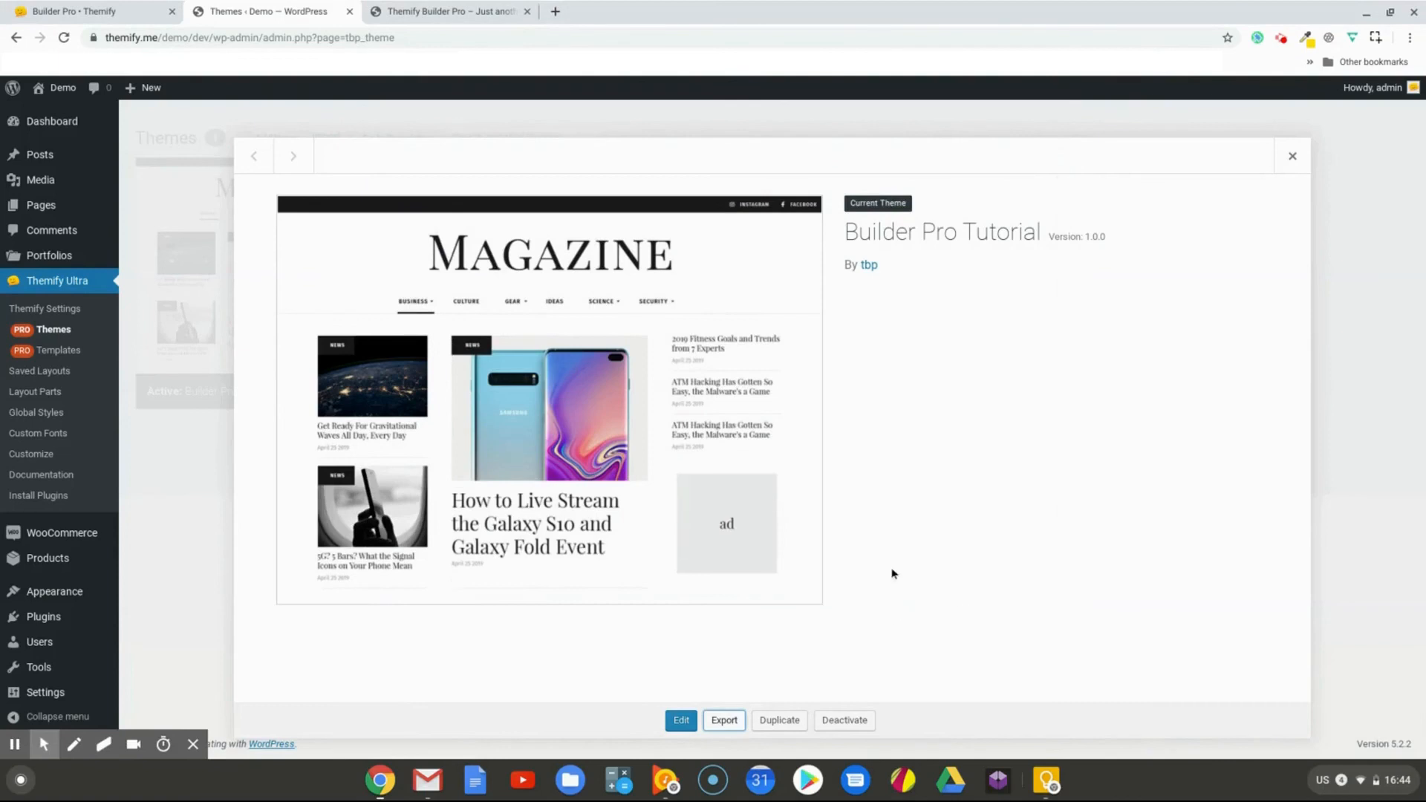
Import pro_theme_builder_pro_tutorial_2019_08_12.zip from the Themify folder as a Pro theme on the themify.crweb.design site
left_click(449, 13)
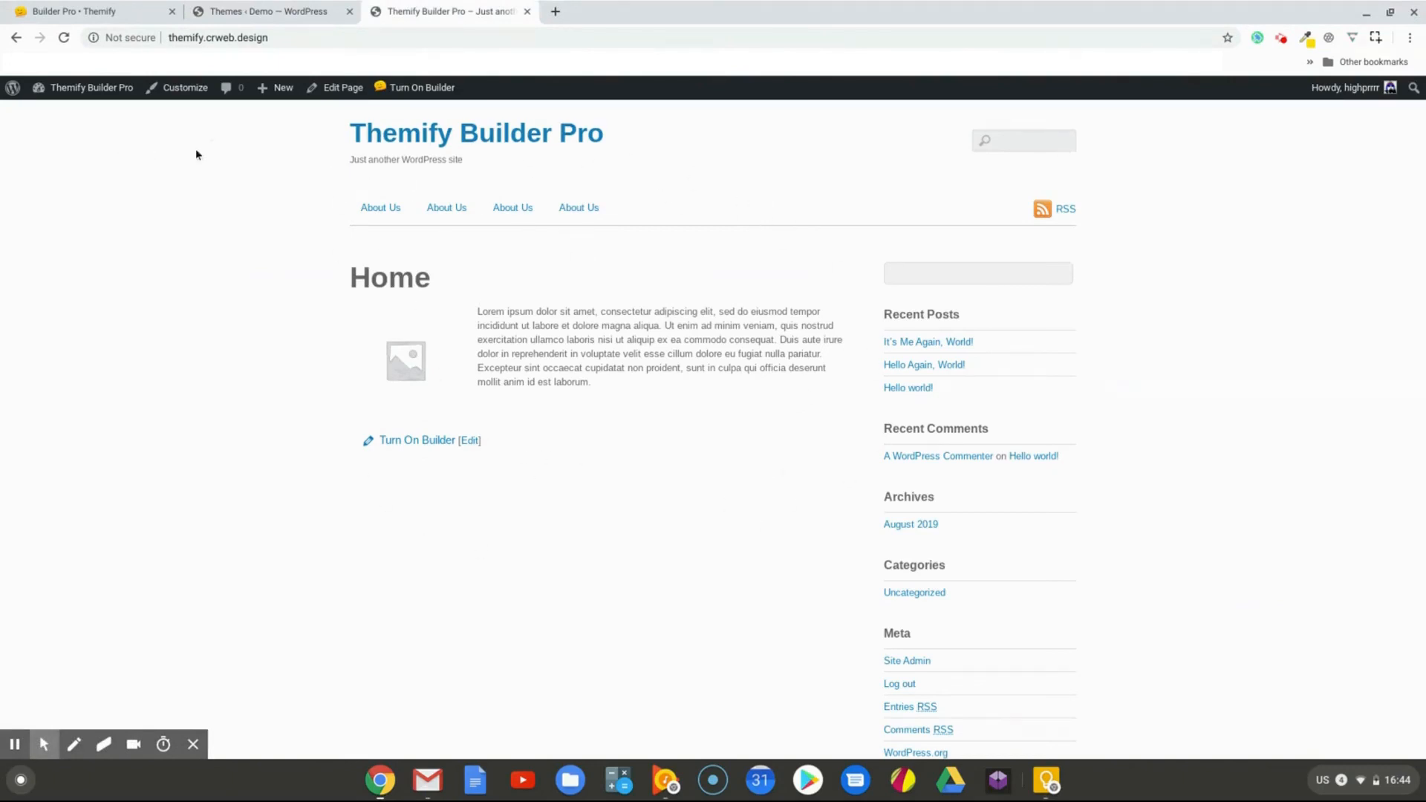
mouse_move(405, 90)
left_click(399, 118)
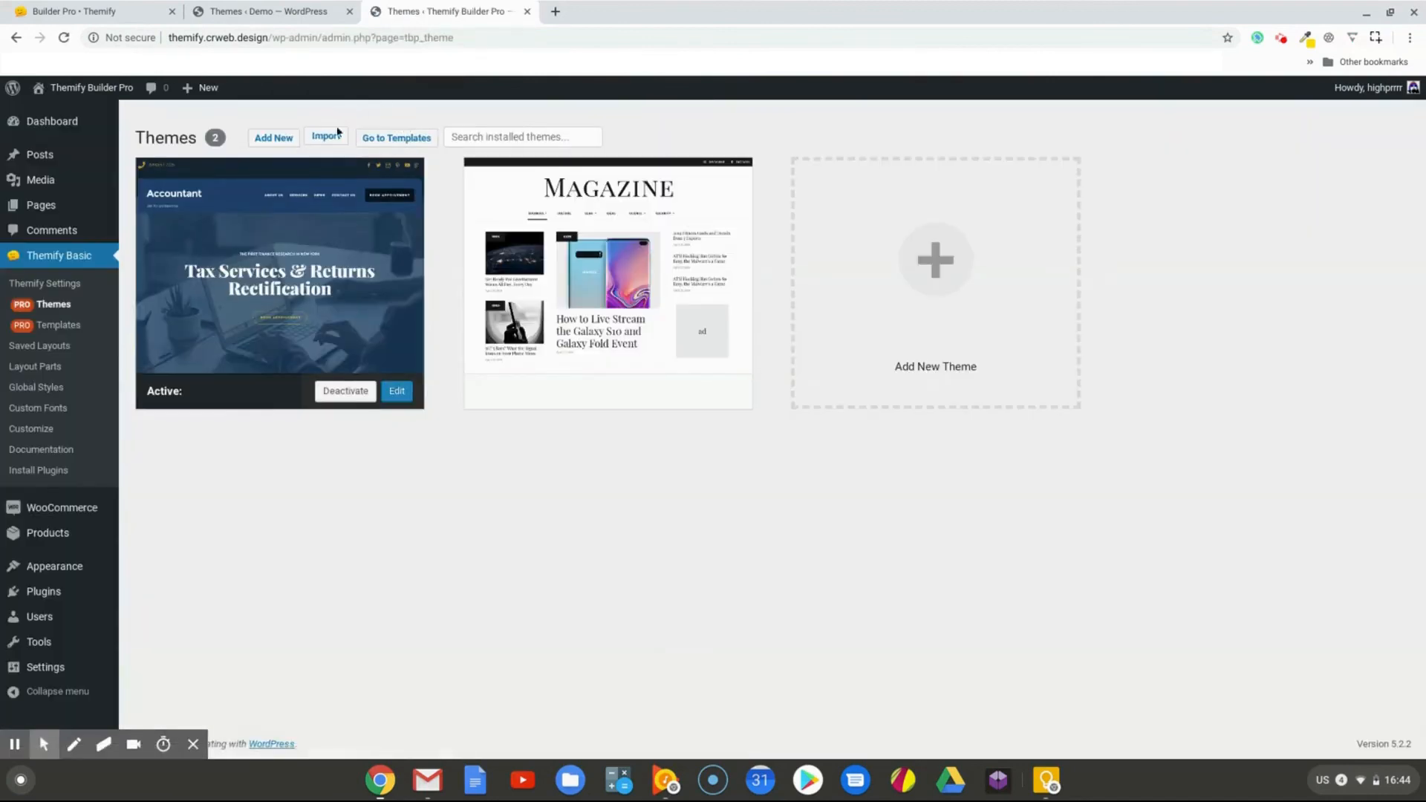
left_click(338, 132)
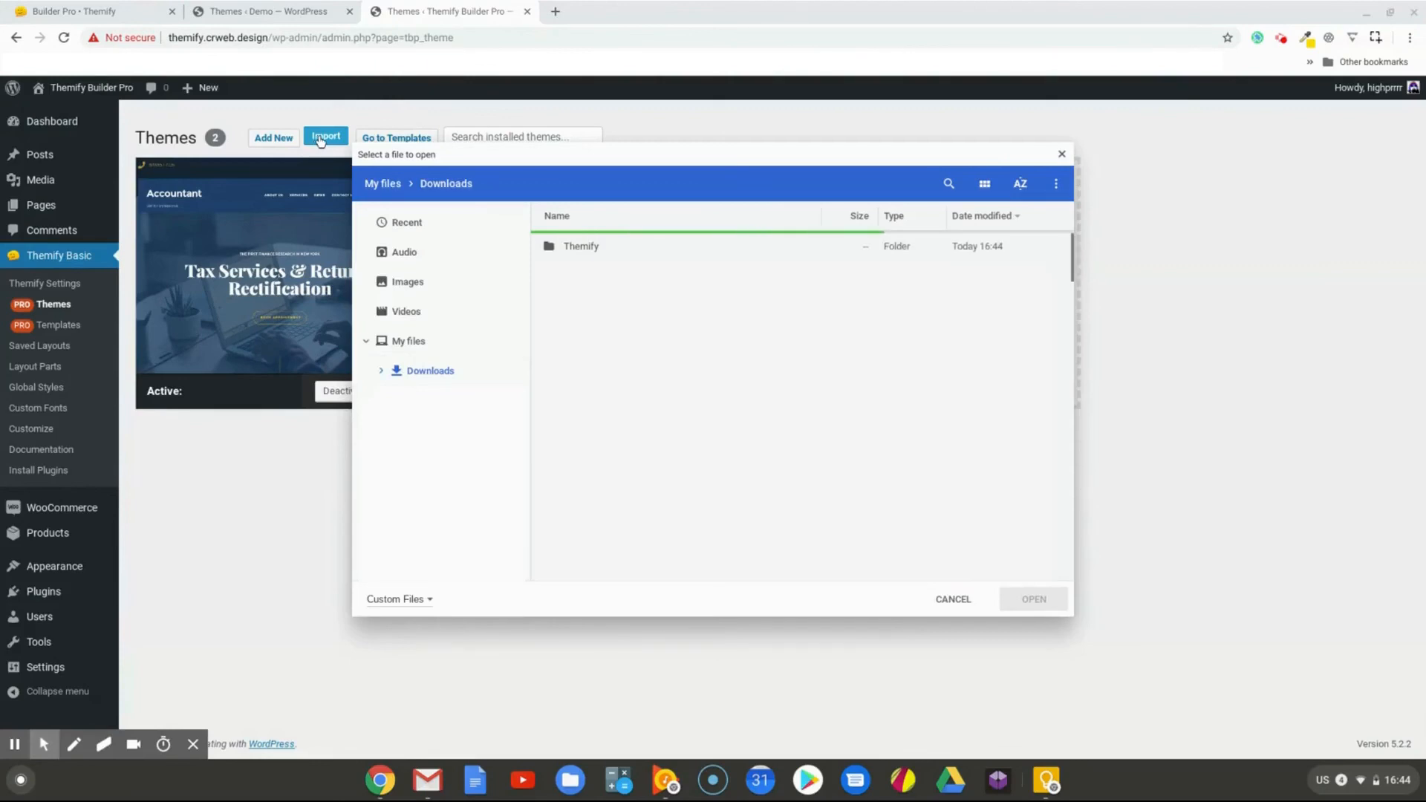
double_click(562, 245)
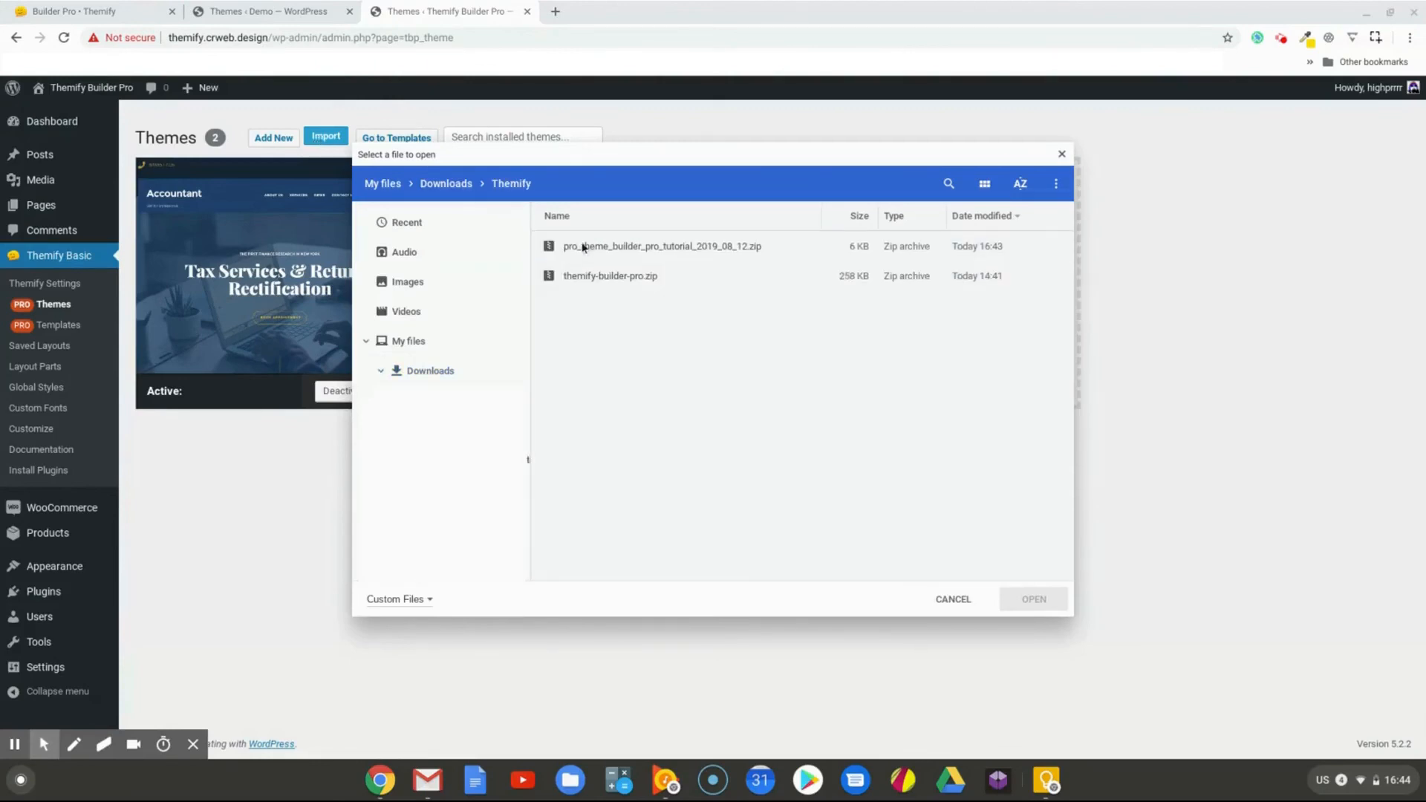
double_click(607, 247)
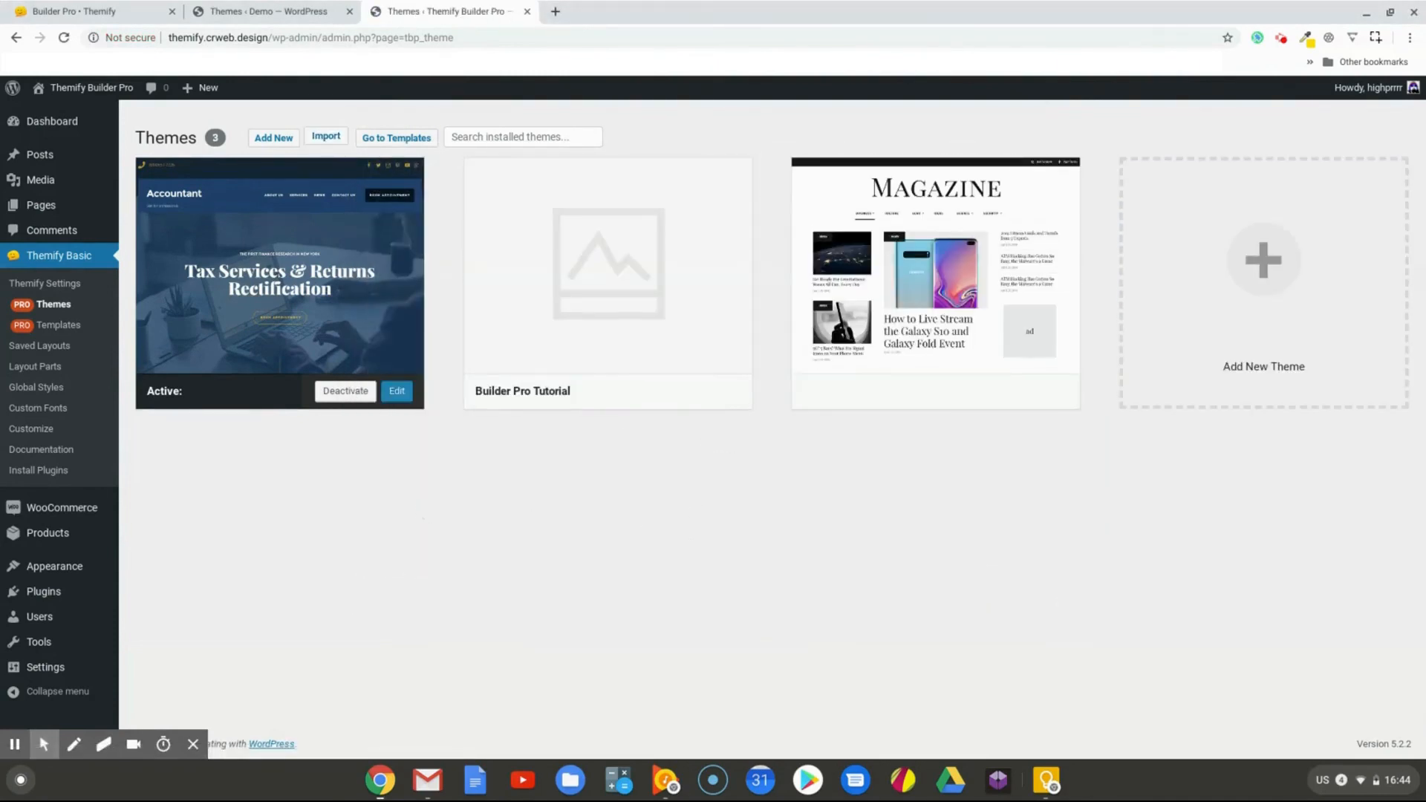
Activate the imported Builder Pro Tutorial theme and review the site's home page from header to footer
mouse_move(638, 299)
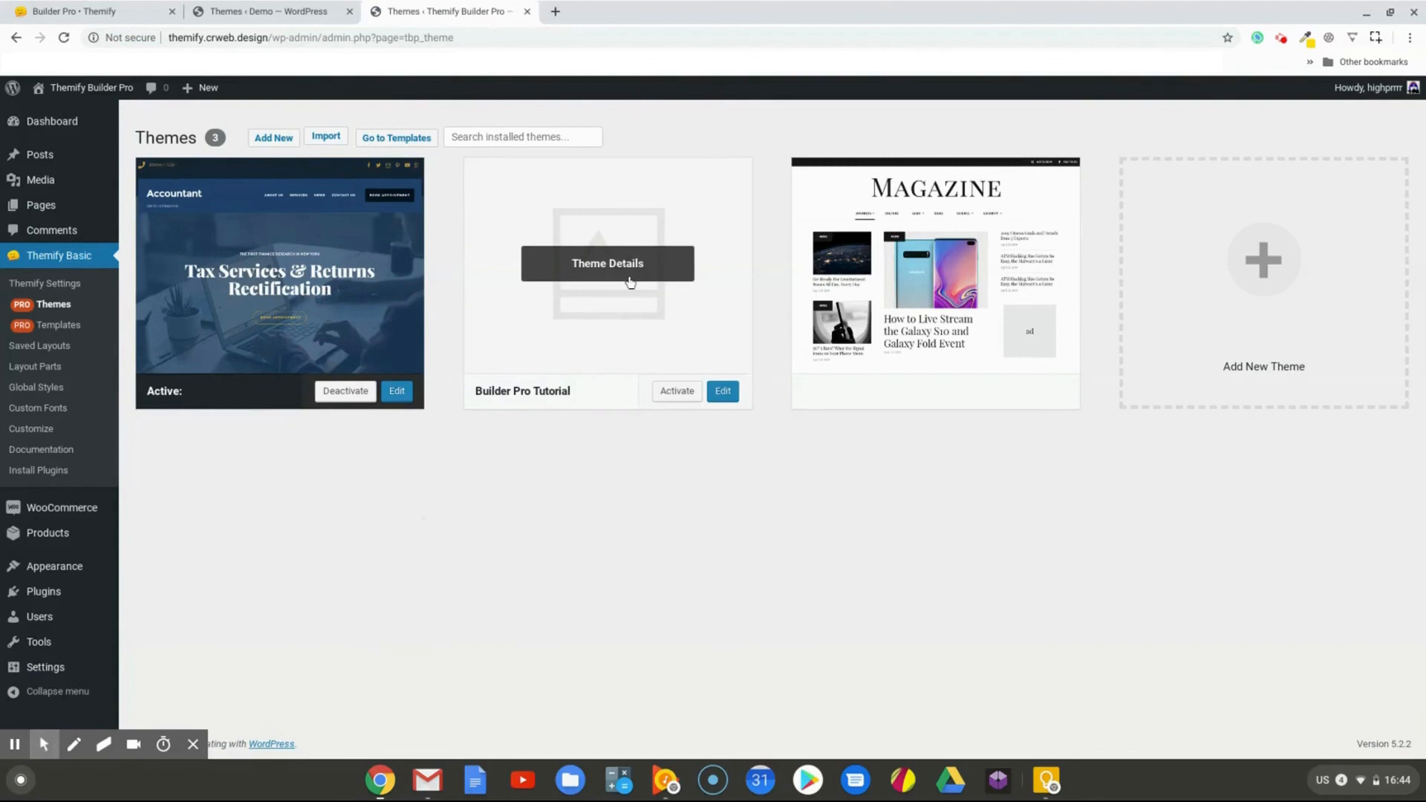
left_click(676, 392)
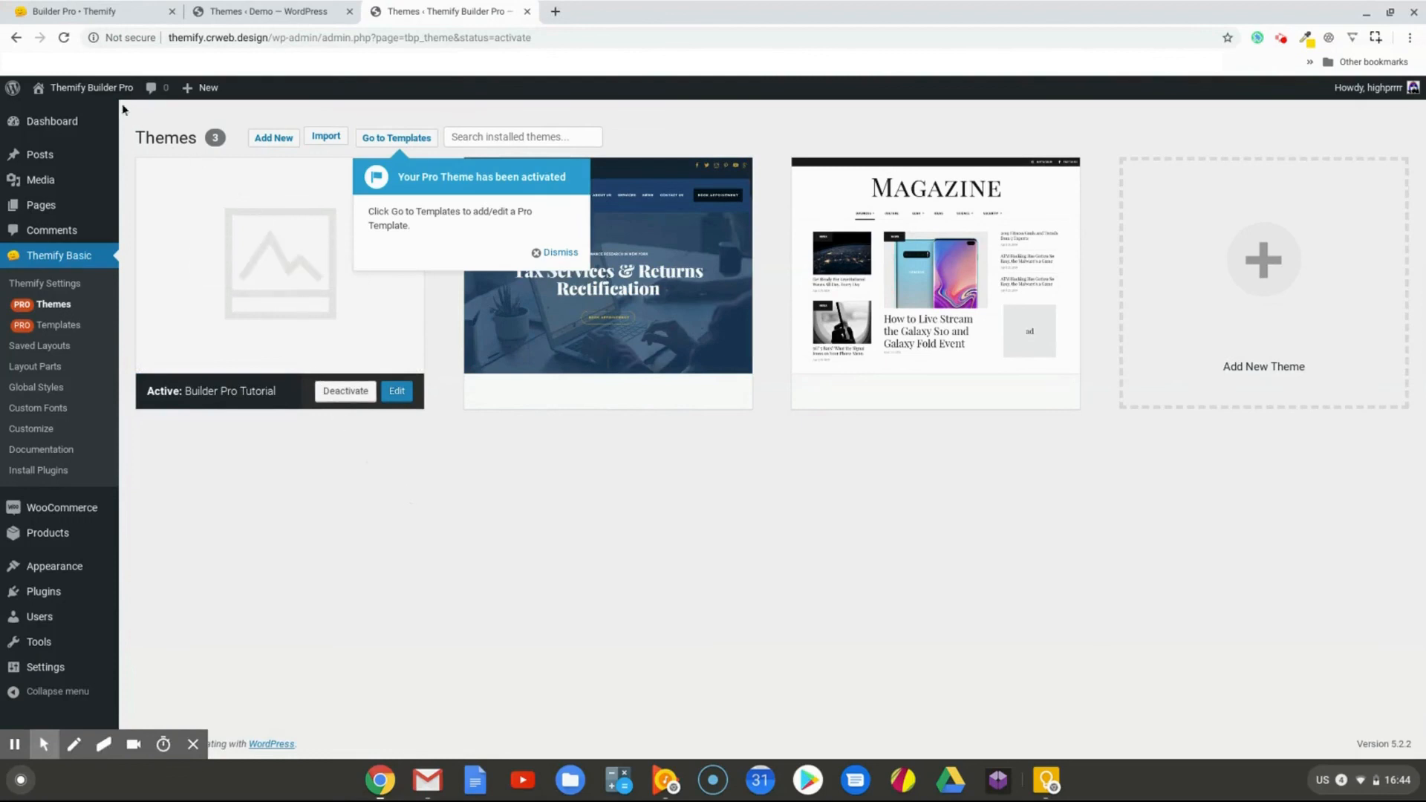
left_click(98, 93)
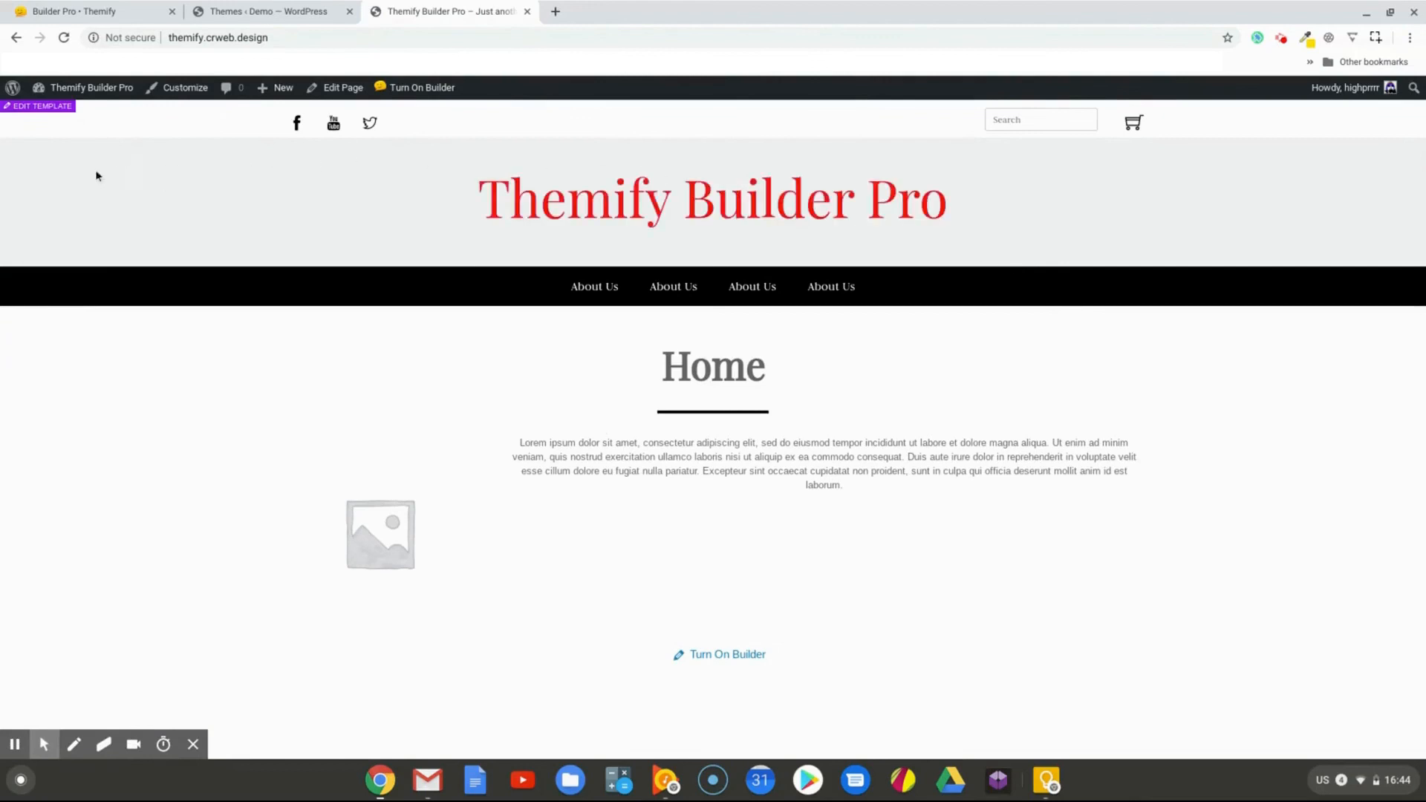
scroll(880, 612, "down", 3)
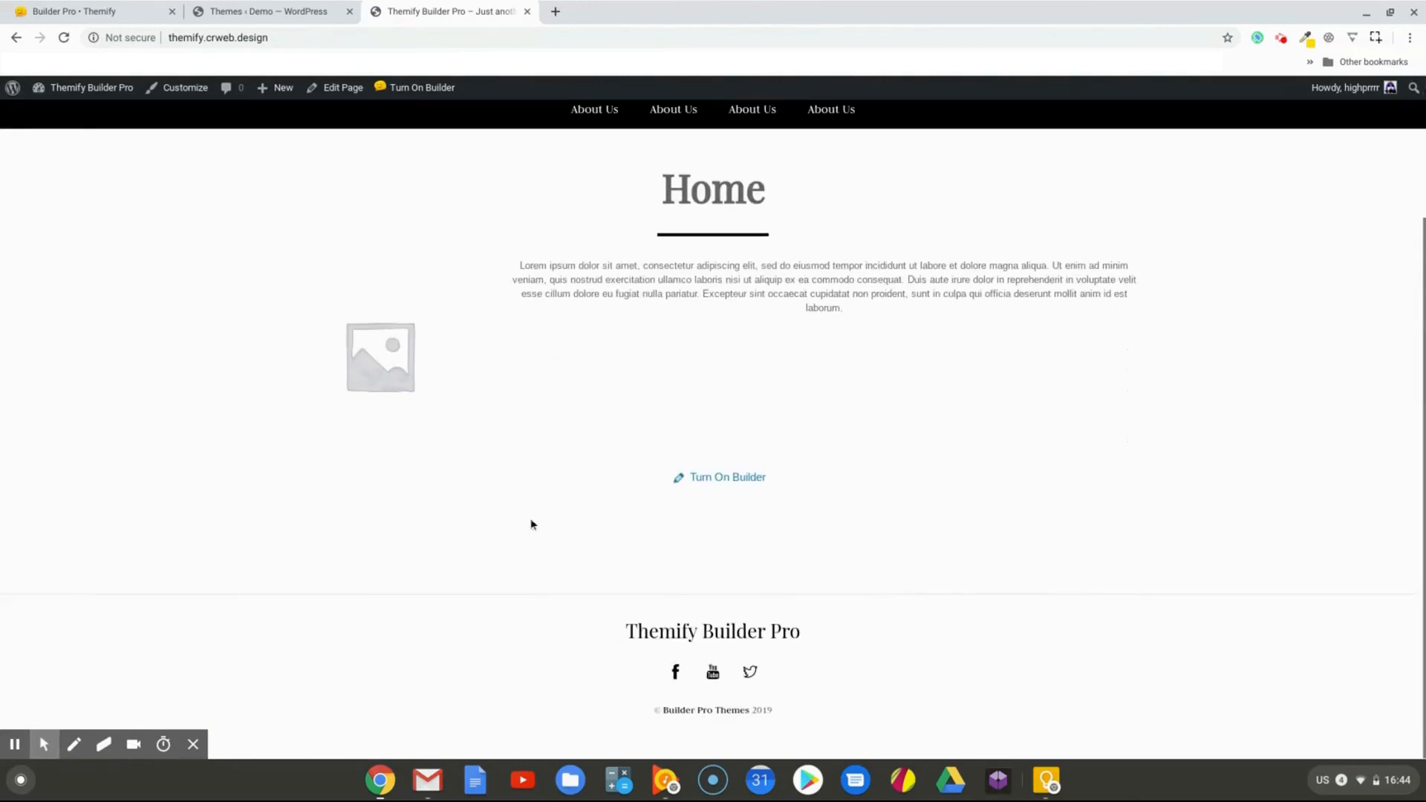
scroll(792, 505, "up", 3)
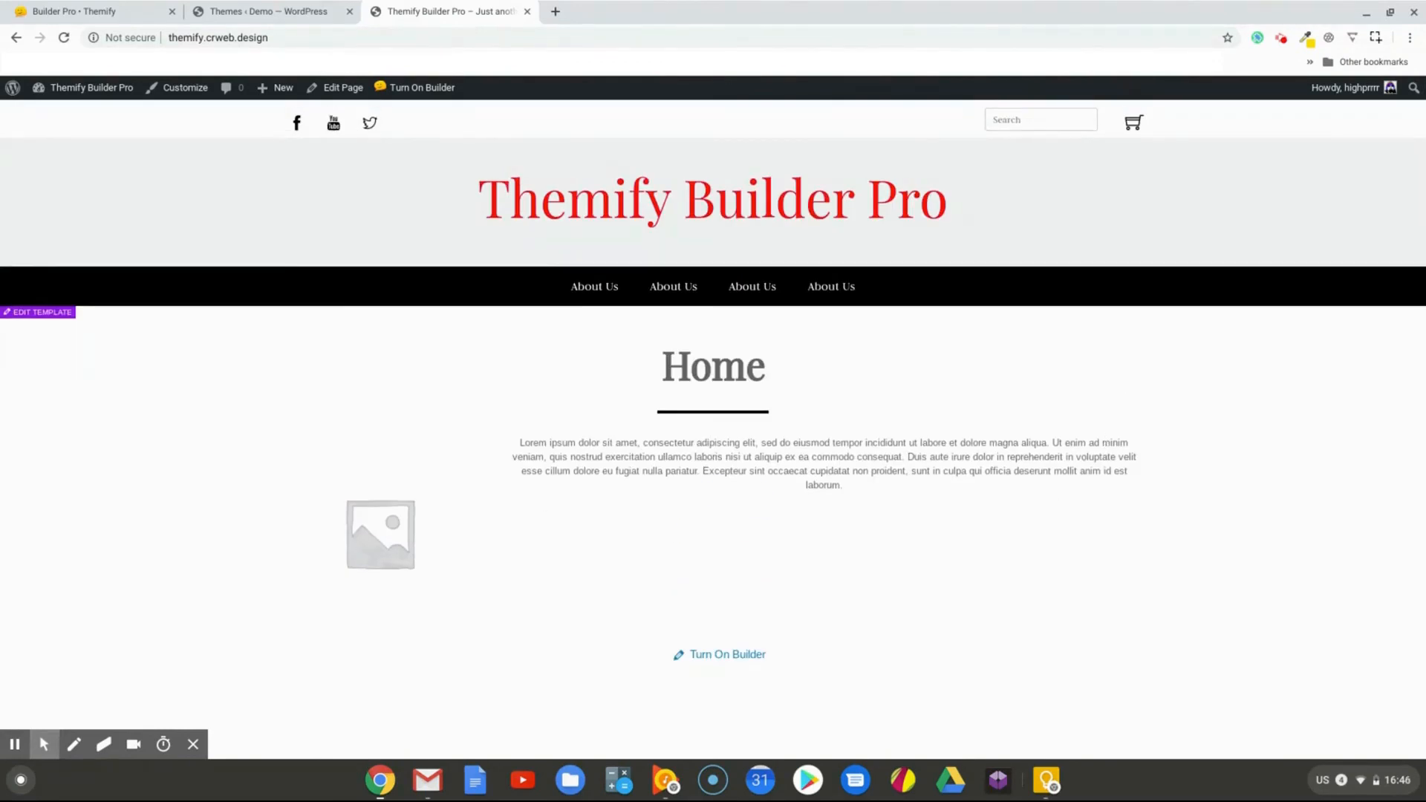